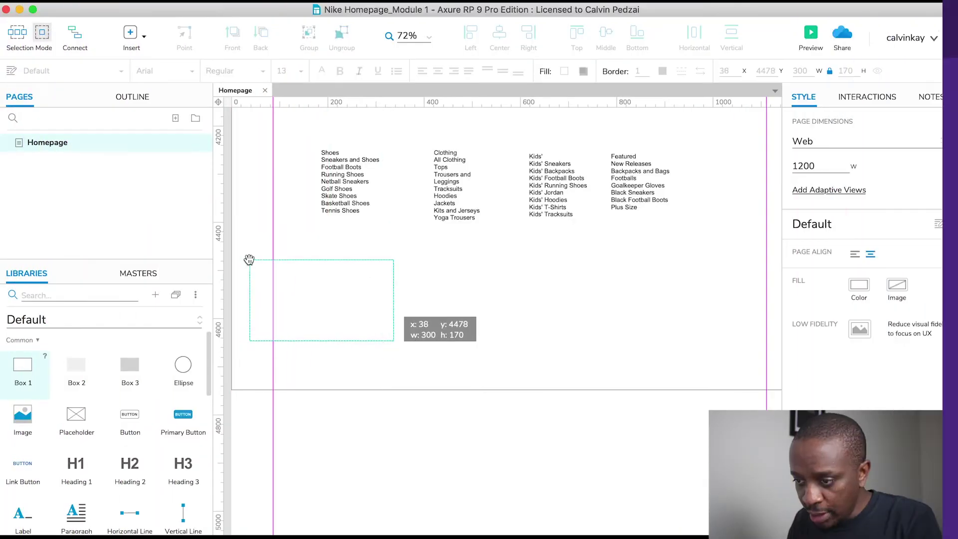
- Draw a 1179x286 borderless black (#000000) rectangle below the four link columns
drag(251, 259, 234, 251)
drag(375, 334, 665, 389)
scroll(363, 332, left, 5)
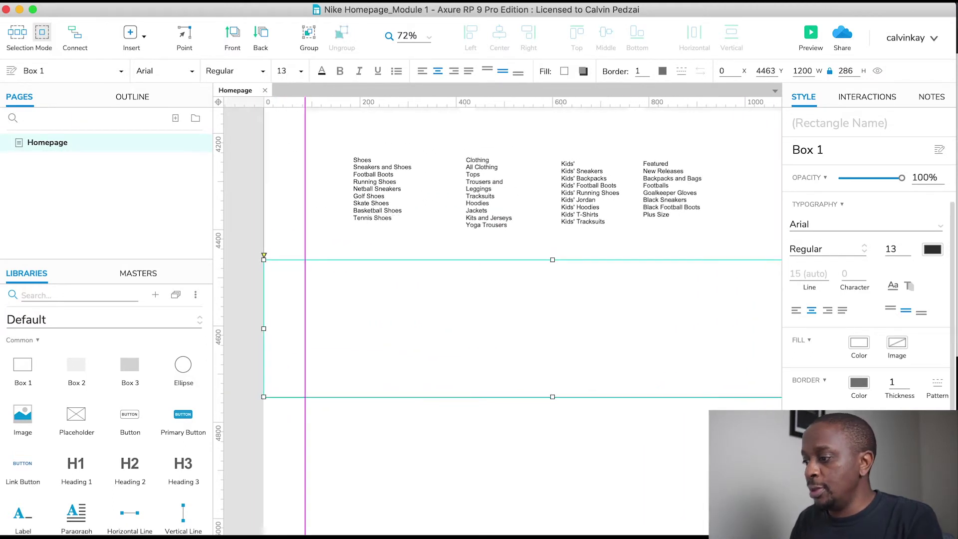
click(860, 344)
click(837, 406)
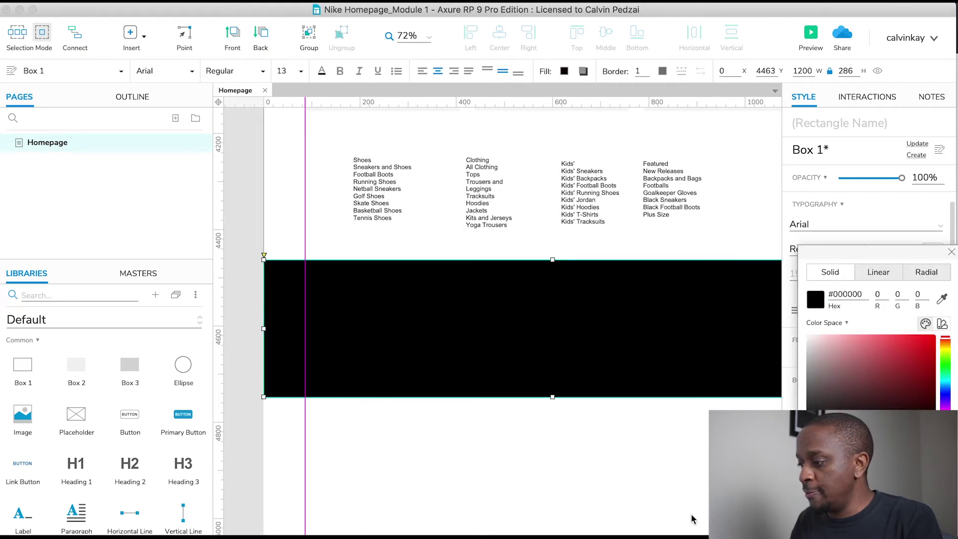
click(951, 253)
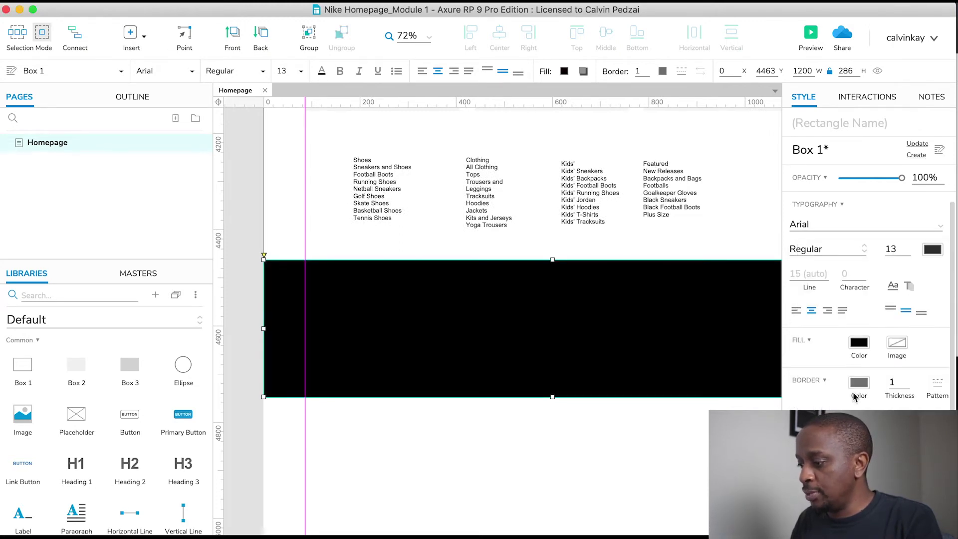
click(858, 384)
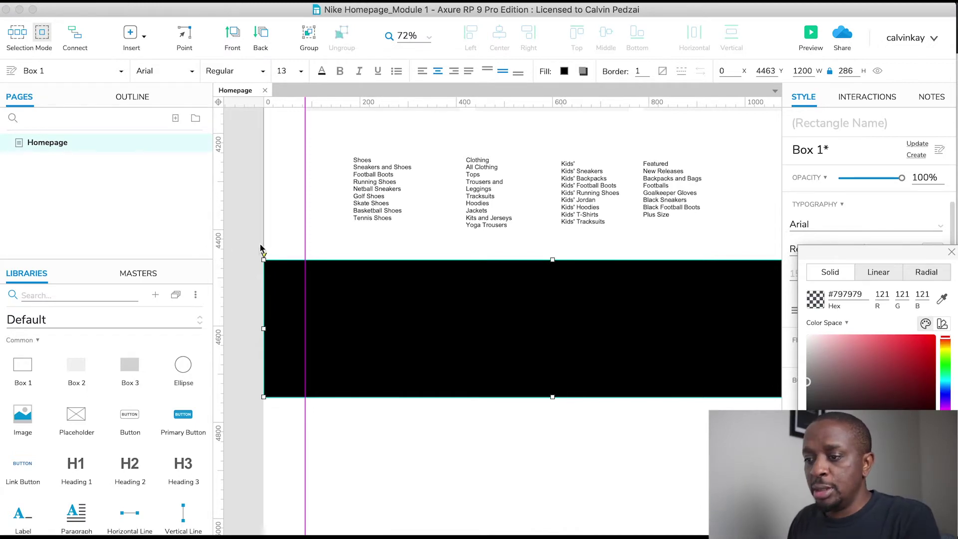
click(232, 205)
- Check the black footer on the live nike.com page in Chrome, then return to the wireframe
scroll(539, 291, right, 2)
scroll(540, 292, down, 1)
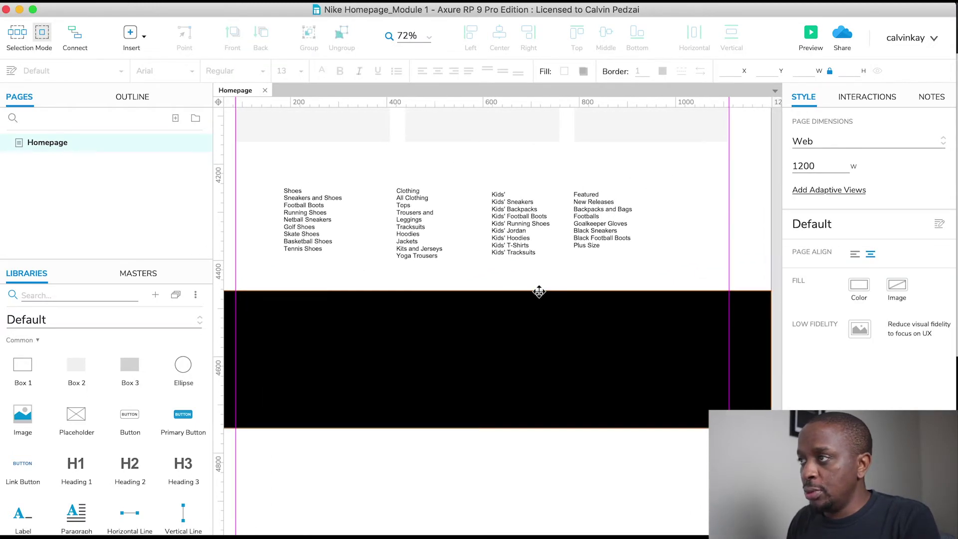
key(super+Tab)
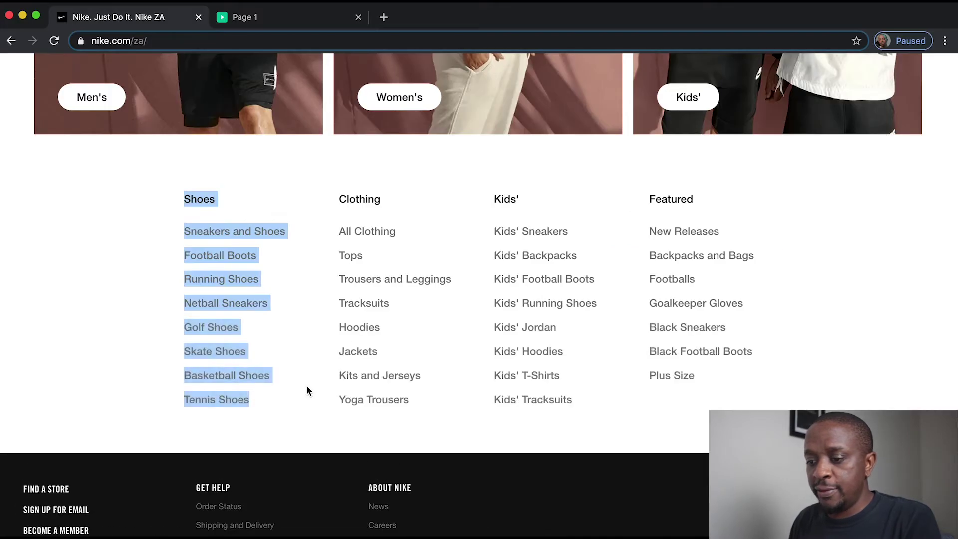
scroll(307, 387, down, 3)
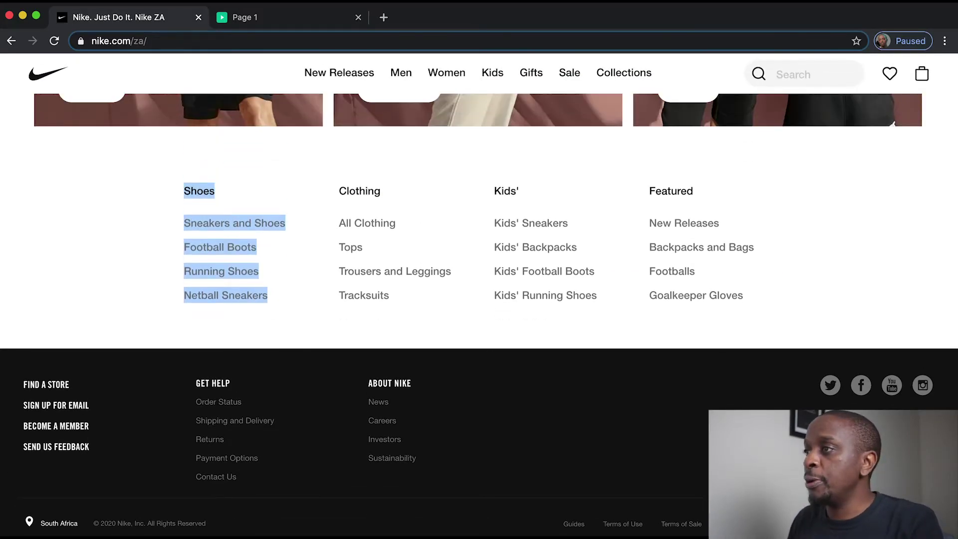
key(super+Tab)
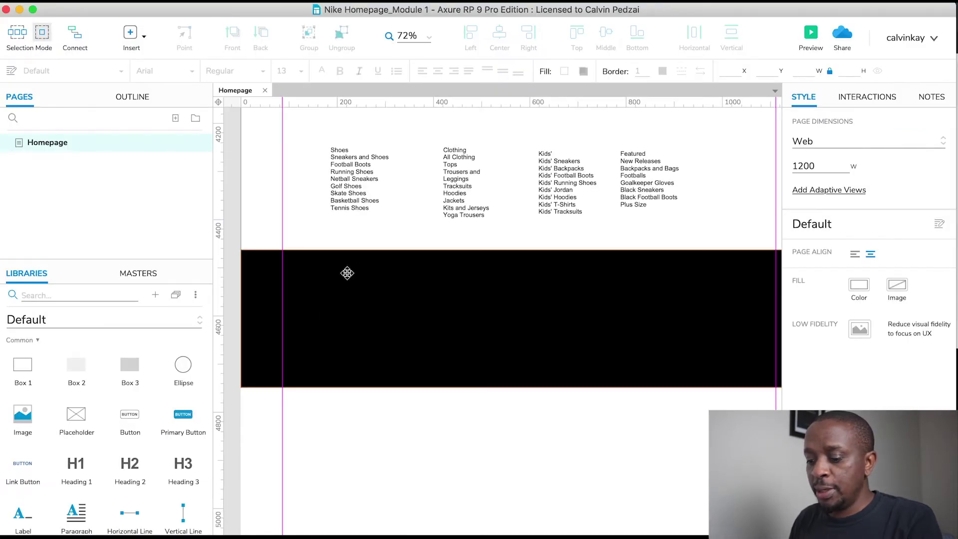
- Paste the four footer labels and move them into the black footer band
key(super+v)
drag(303, 382, 303, 286)
click(239, 166)
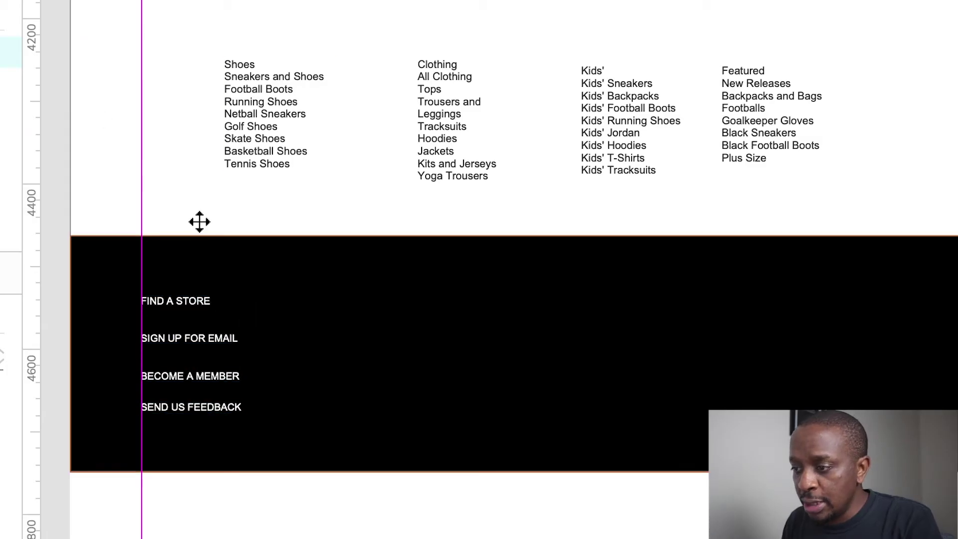
click(260, 96)
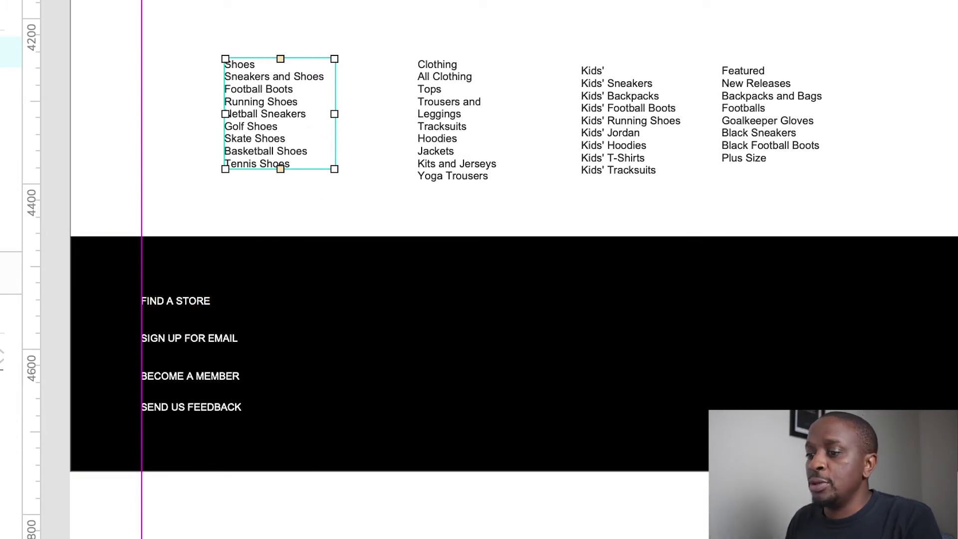
- Paste the remaining footer widgets and move them into the black band
click(172, 301)
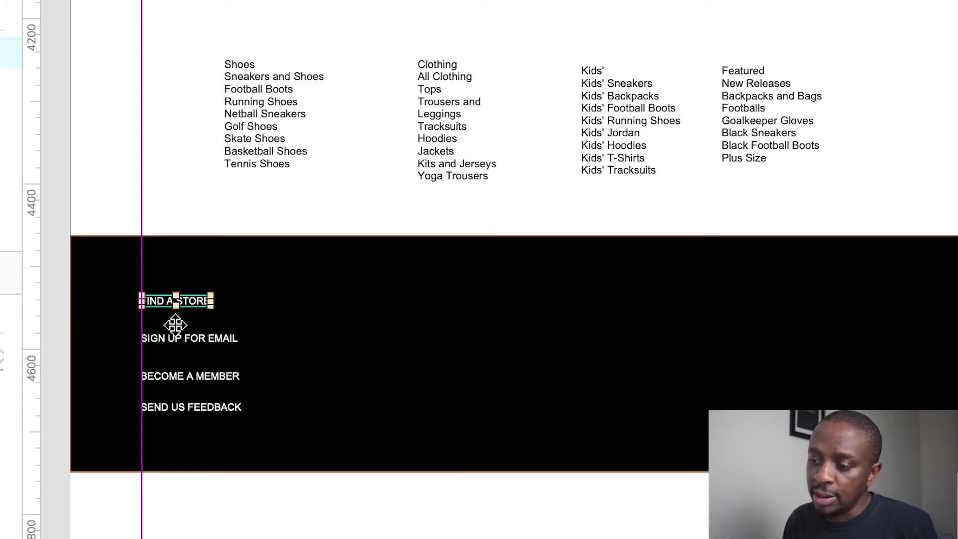
click(265, 101)
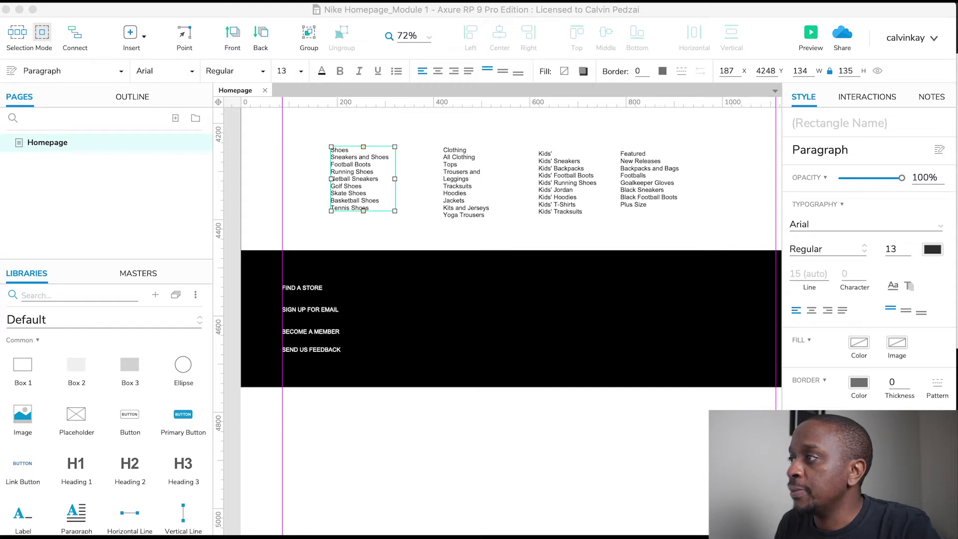
click(449, 339)
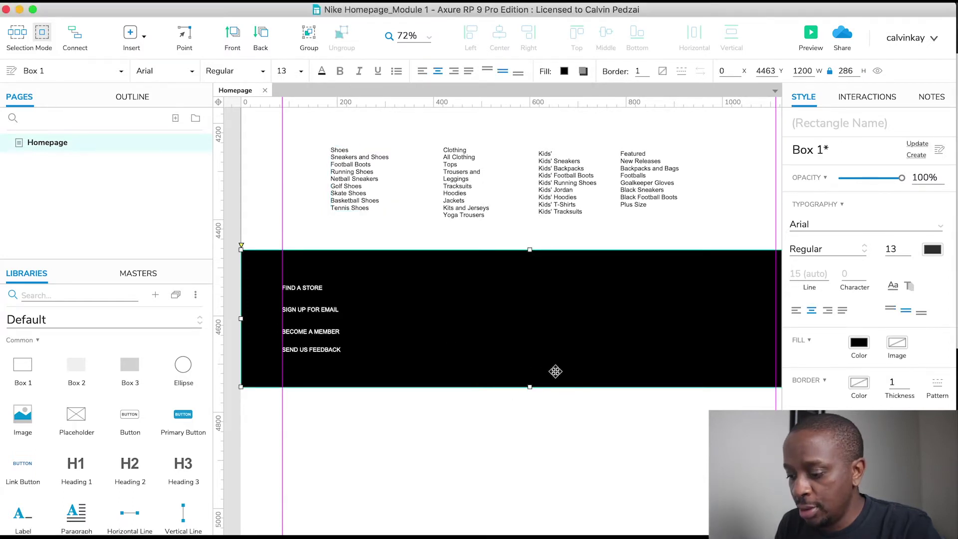
key(super+v)
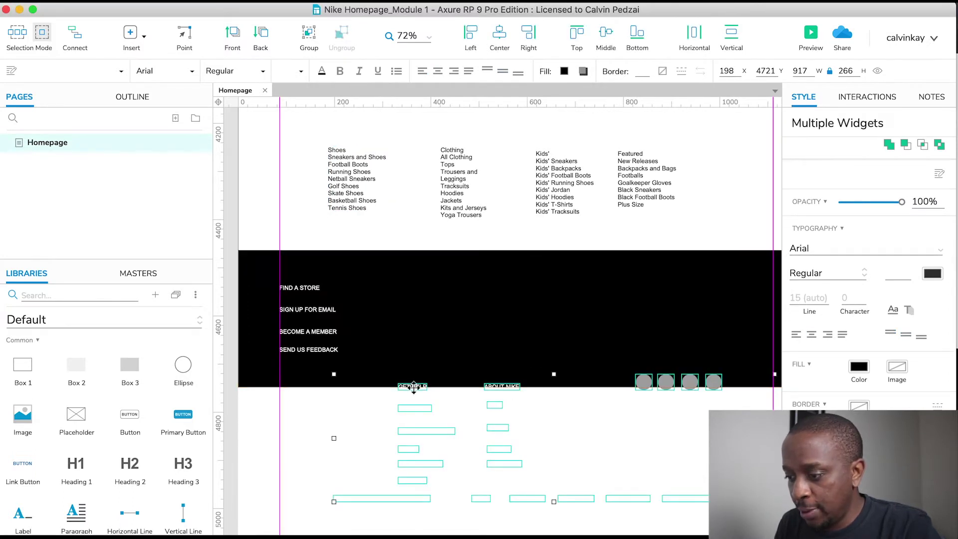
drag(413, 388, 397, 269)
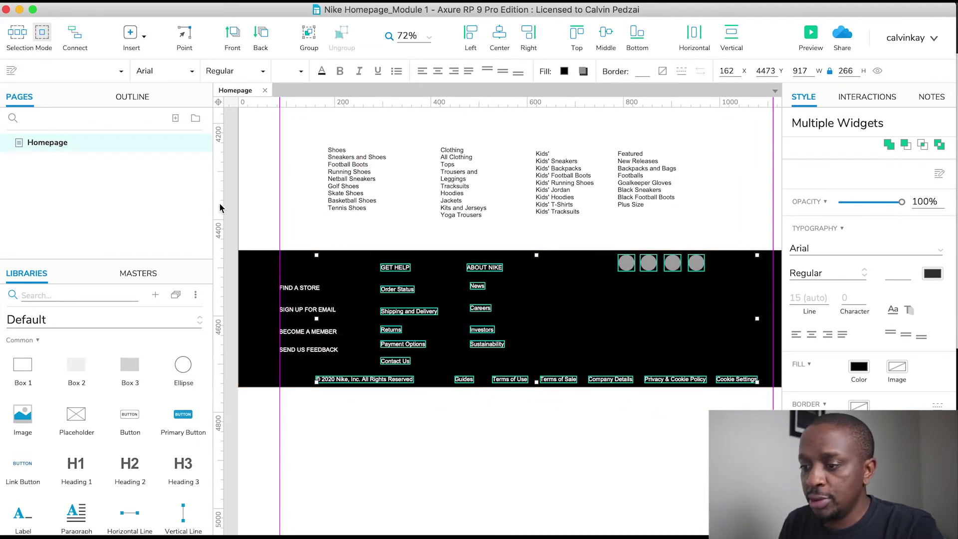
click(235, 191)
scroll(513, 307, up, 3)
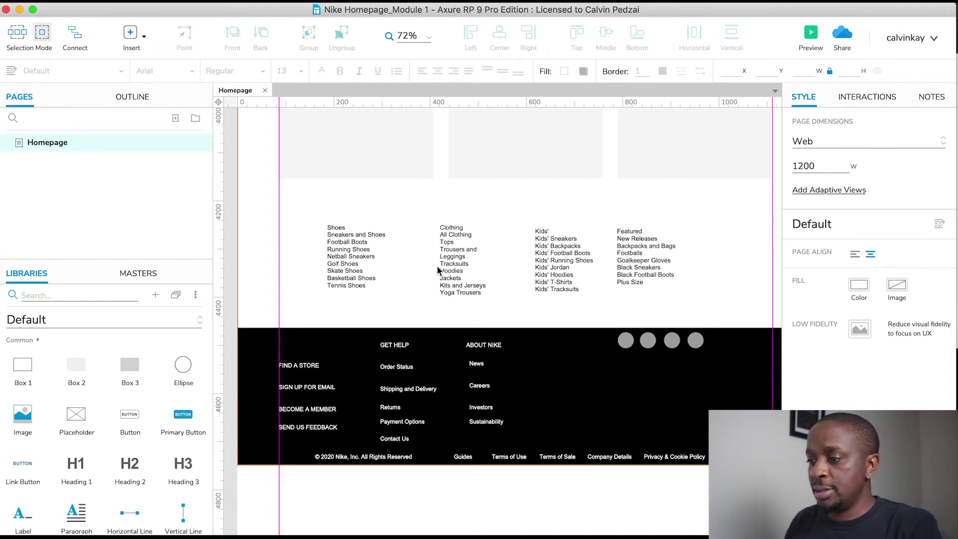
- Distribute the Shoes, Clothing, Kids' and Featured columns evenly and align their tops
click(341, 268)
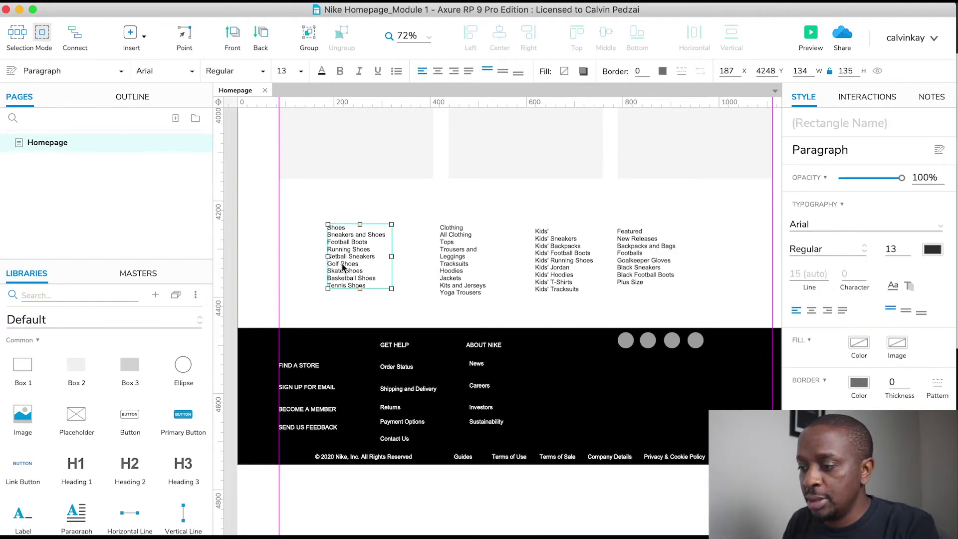
shift+click(458, 259)
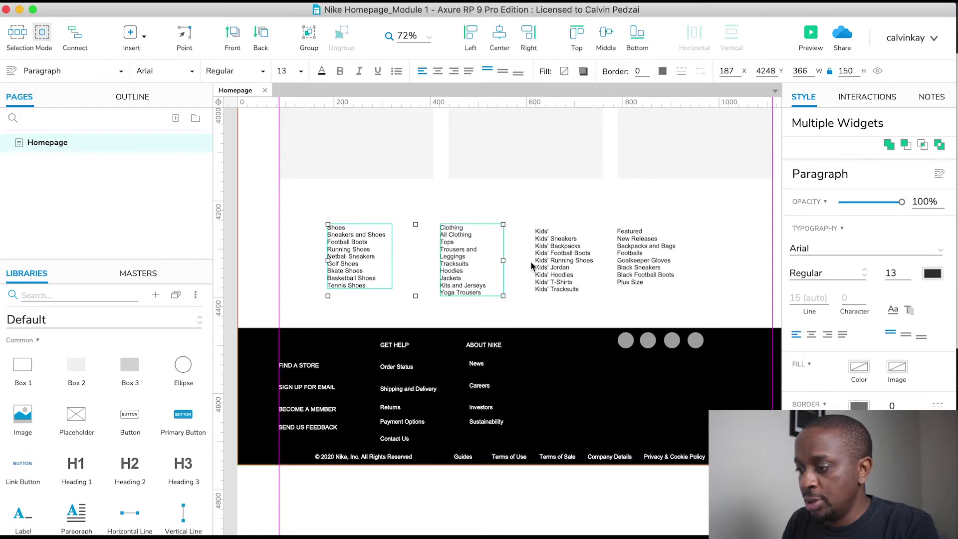
shift+click(558, 261)
shift+click(648, 260)
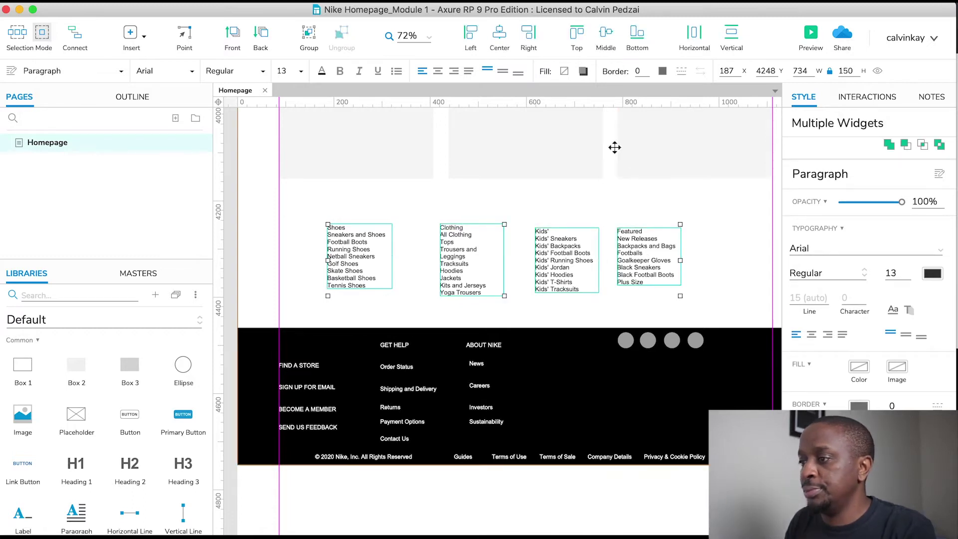
click(696, 38)
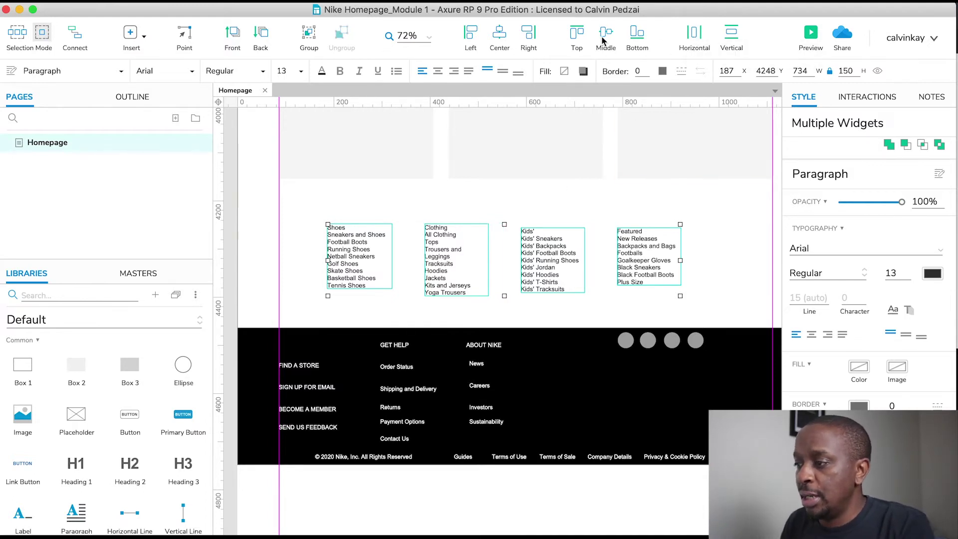
click(576, 34)
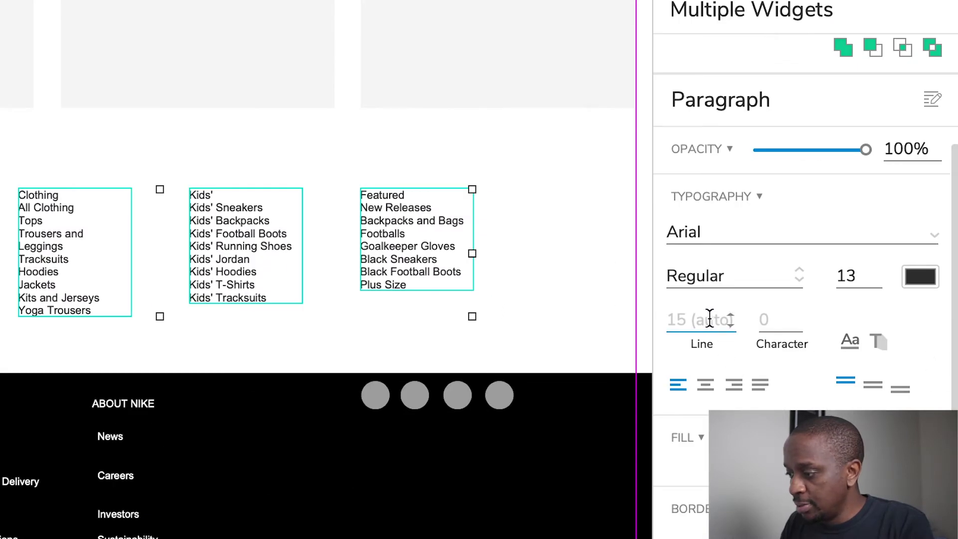
- Set the link columns' line spacing to 30 and move them upward
click(710, 318)
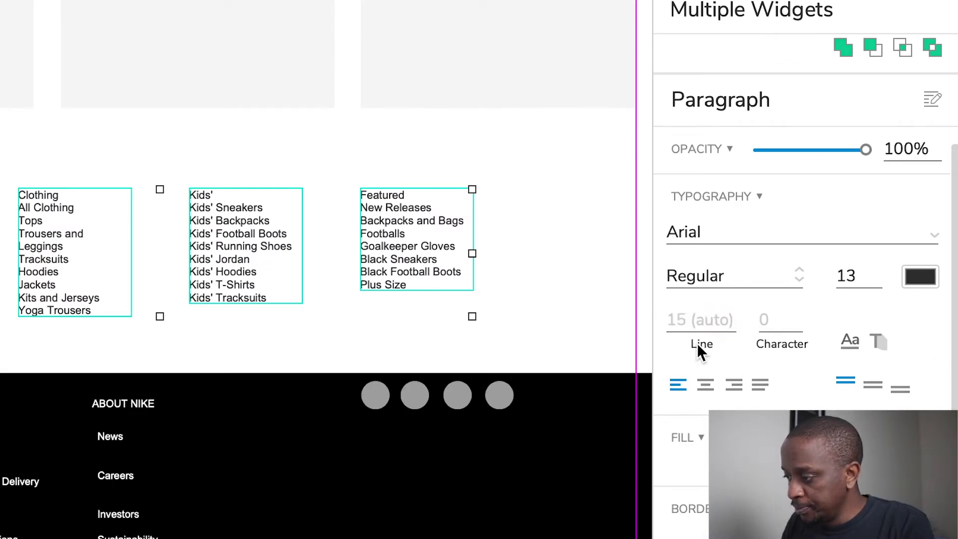
click(684, 320)
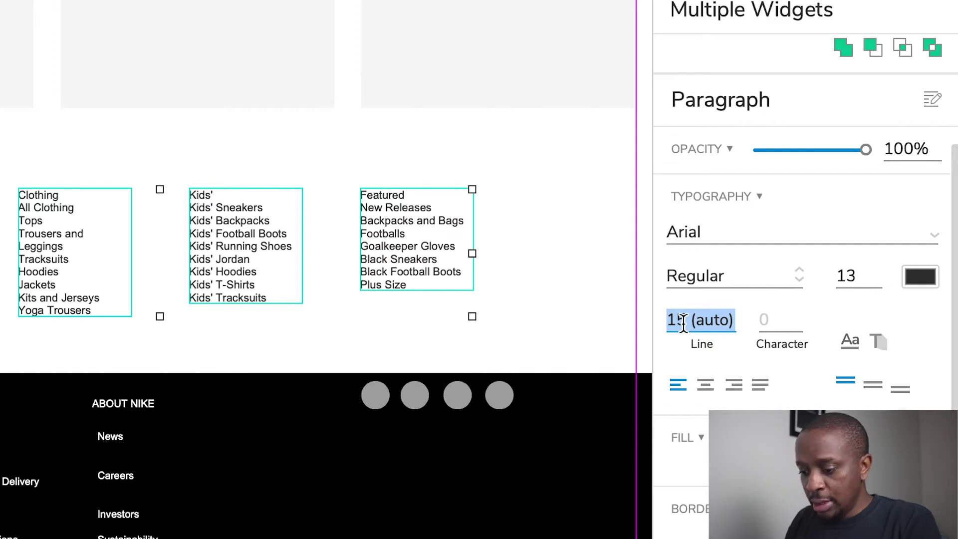
text(30)
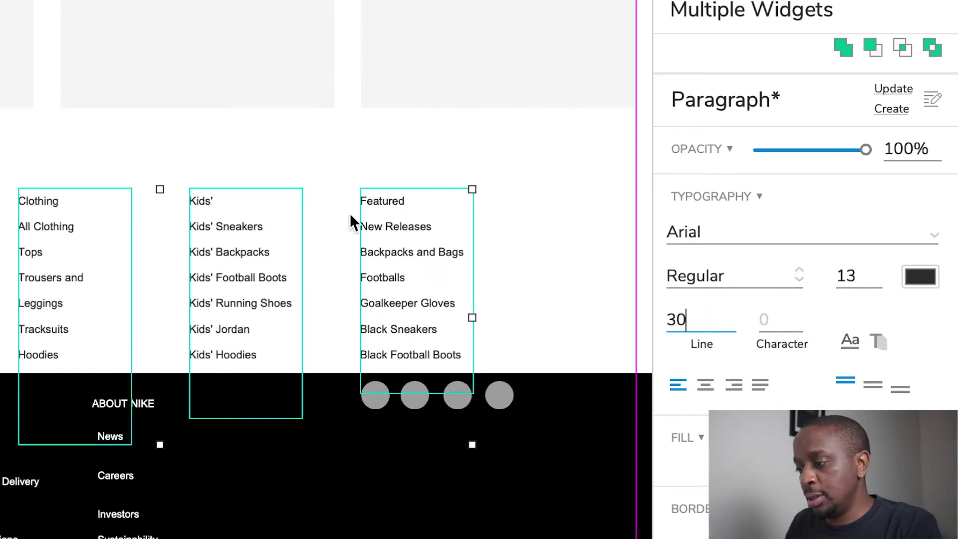
drag(389, 203, 402, 153)
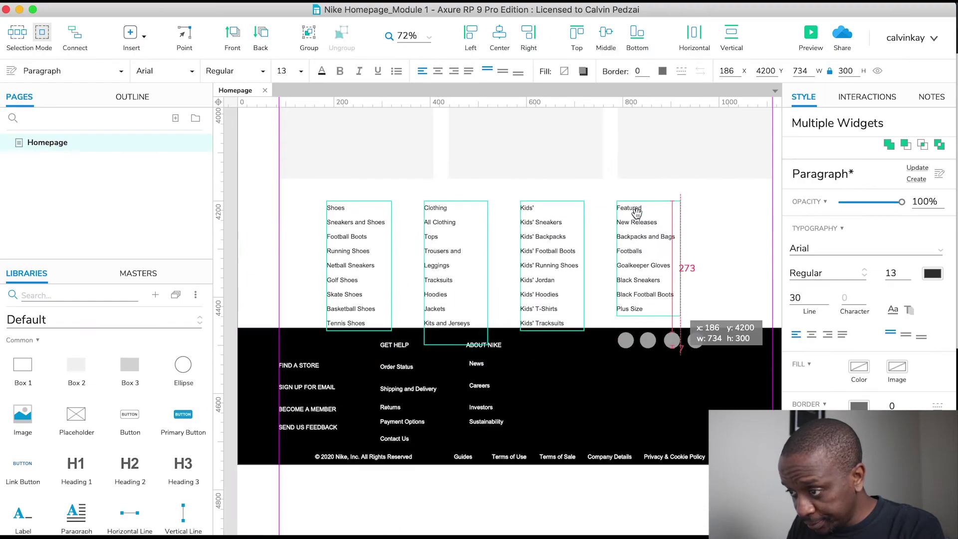
drag(638, 205, 641, 211)
- Move the whole footer band below the link columns, then compare with the nike.com links
scroll(611, 408, down, 5)
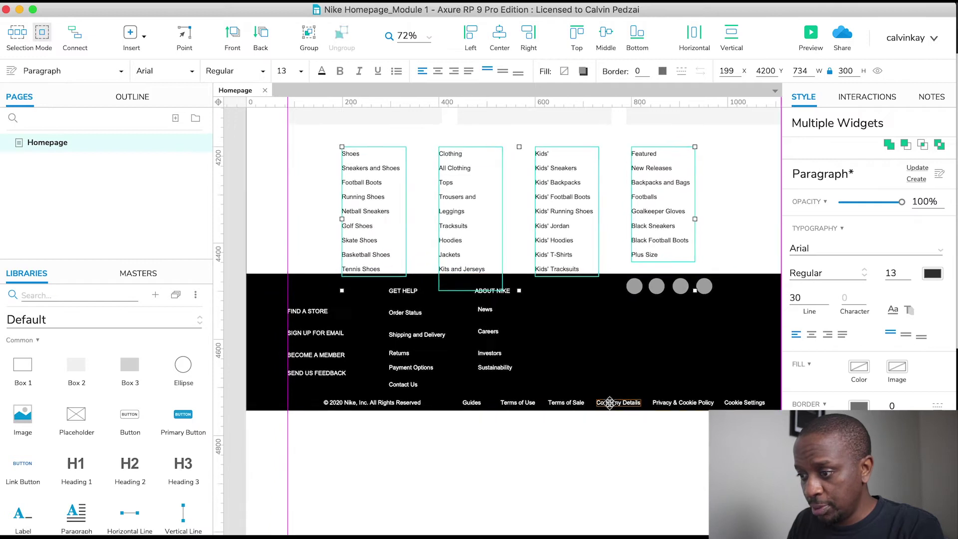
scroll(611, 408, down, 3)
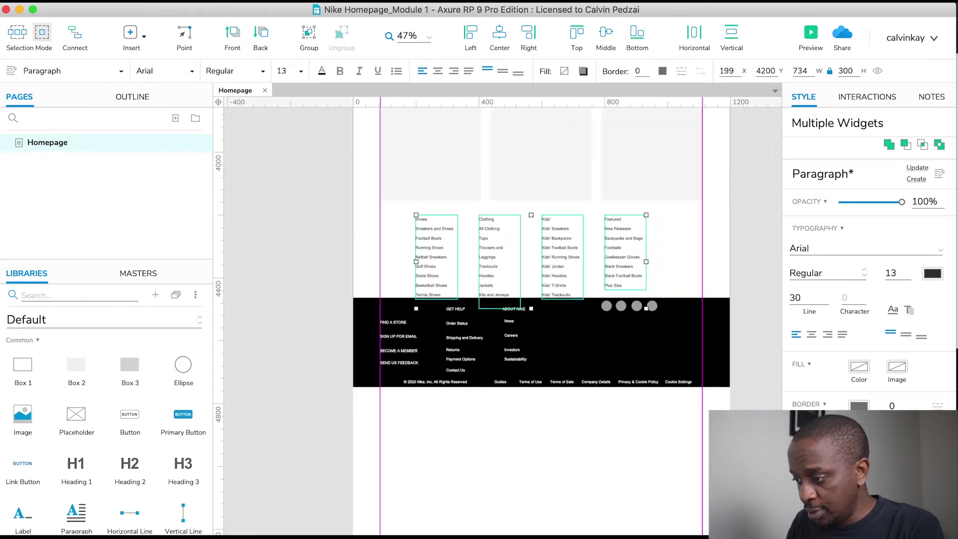
drag(752, 396, 322, 292)
mouse_move(453, 353)
mouse_down()
mouse_move(454, 394)
mouse_move(453, 370)
mouse_up()
click(661, 291)
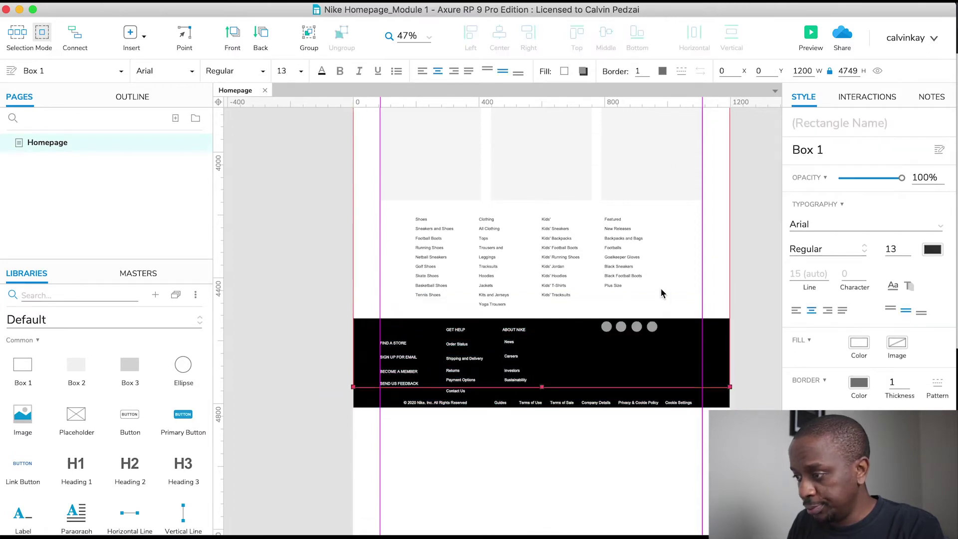
click(758, 248)
scroll(534, 227, up, 5)
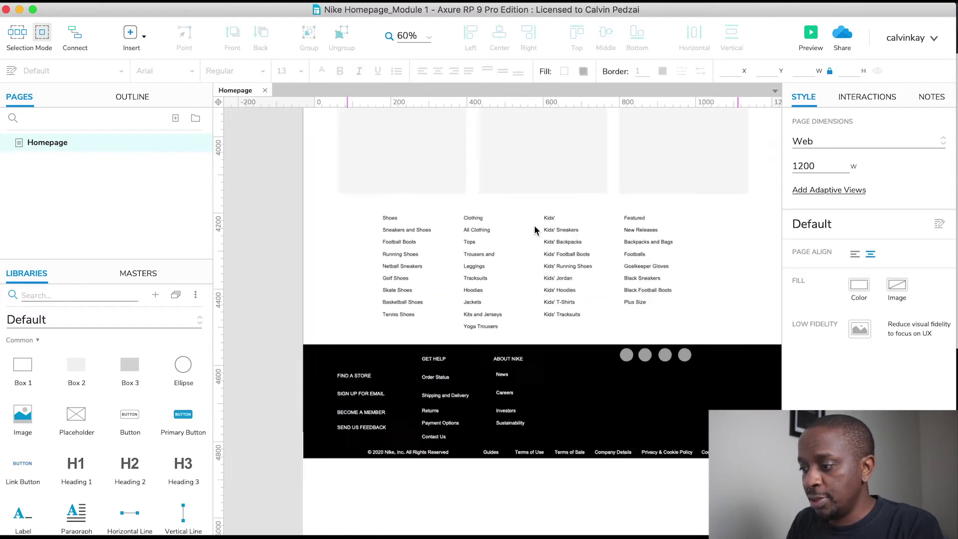
scroll(534, 227, up, 3)
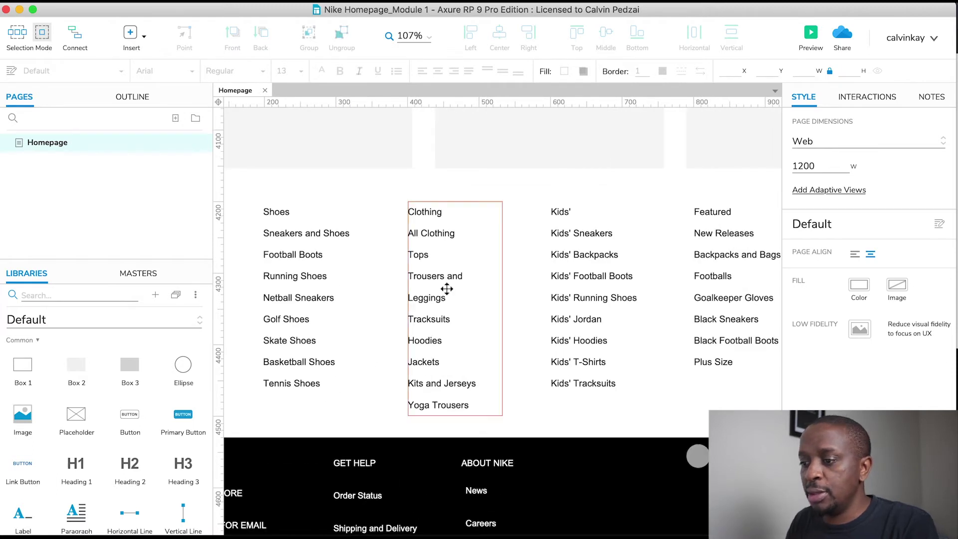
key(super+Tab)
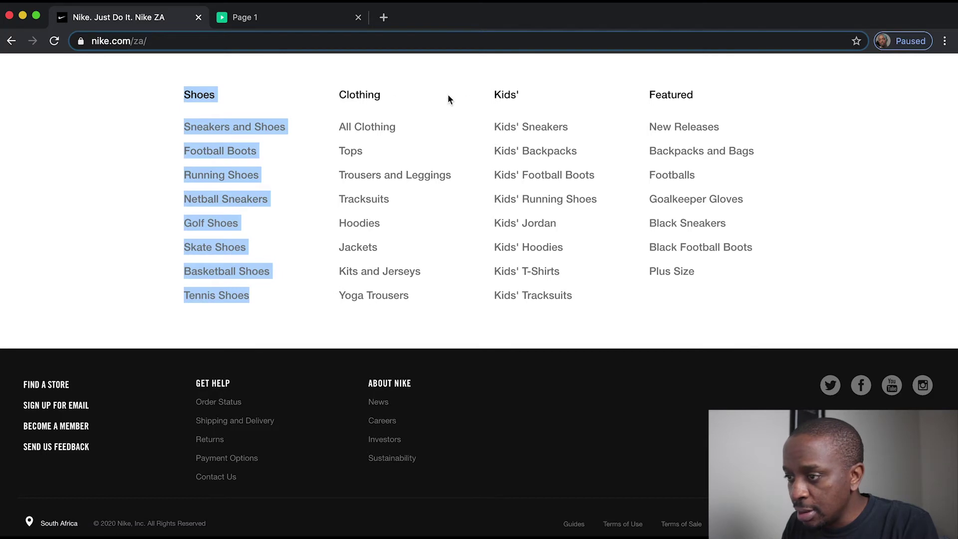
key(super+Tab)
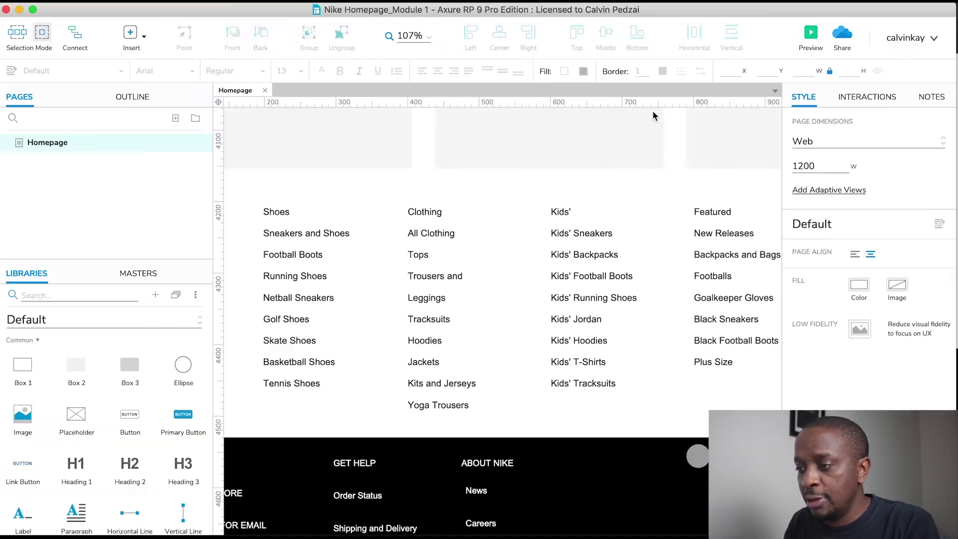
- Turn the Clothing and Shoes links below their headings grey #A6A6A6
click(429, 215)
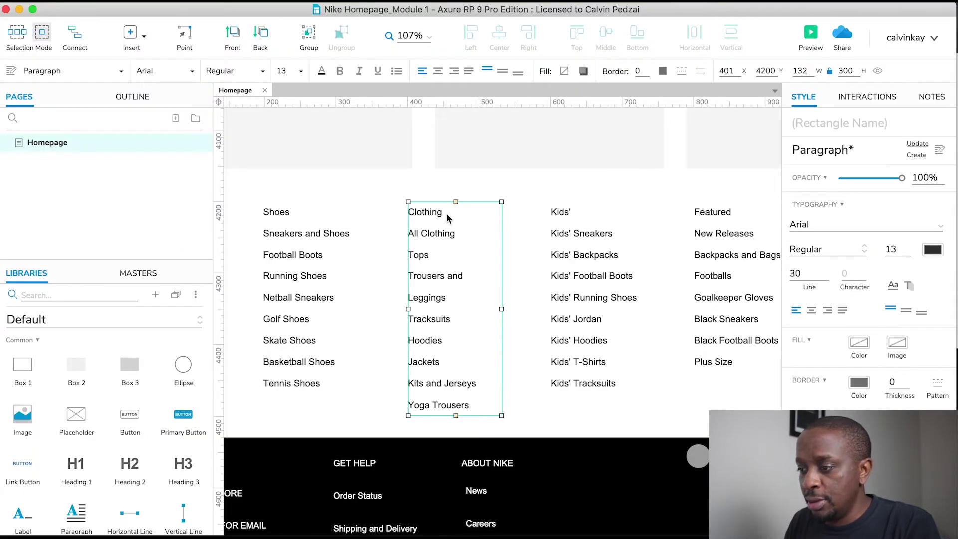
double_click(447, 217)
click(448, 217)
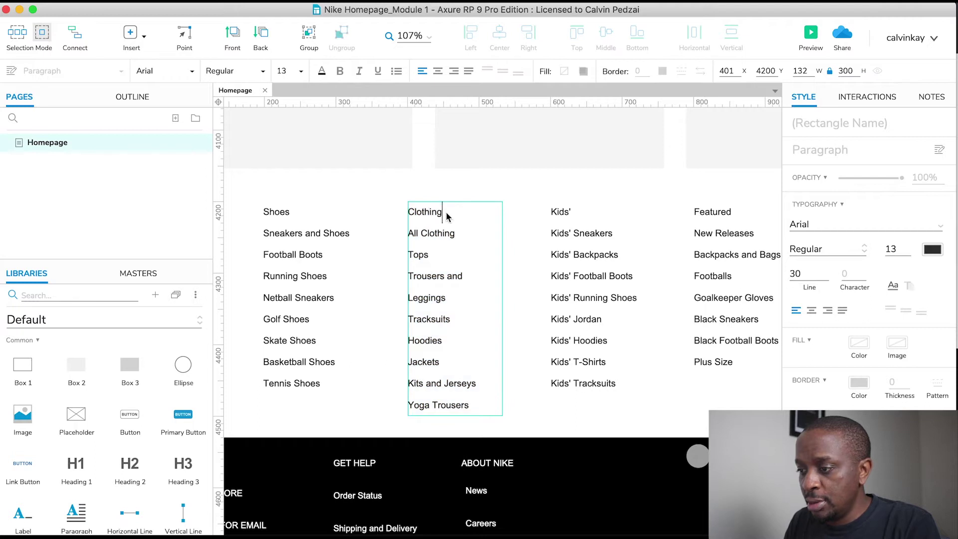
drag(412, 233, 483, 399)
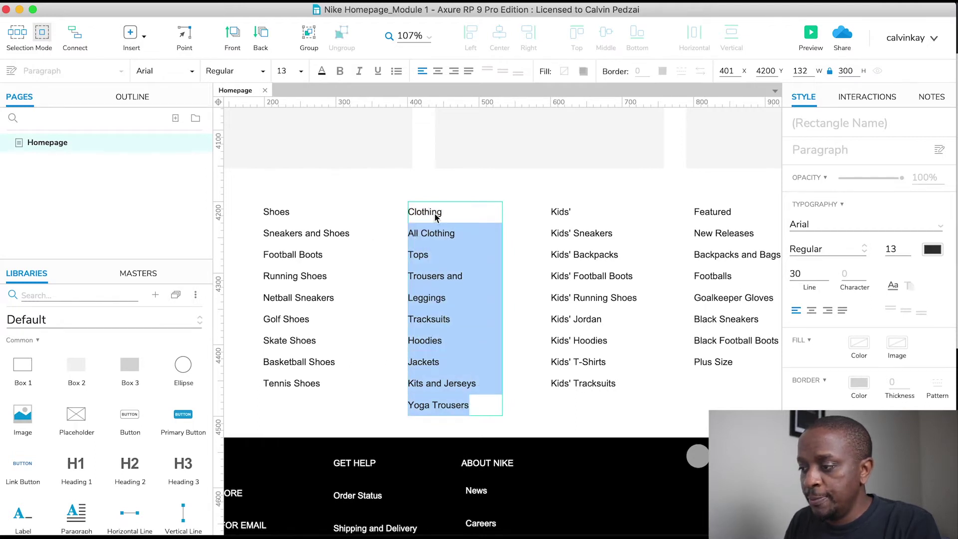
click(933, 250)
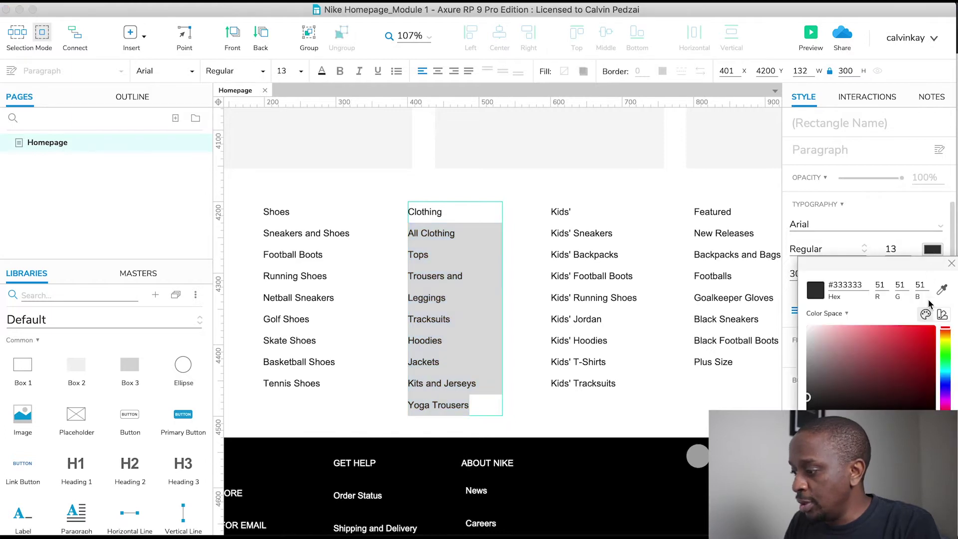
click(813, 466)
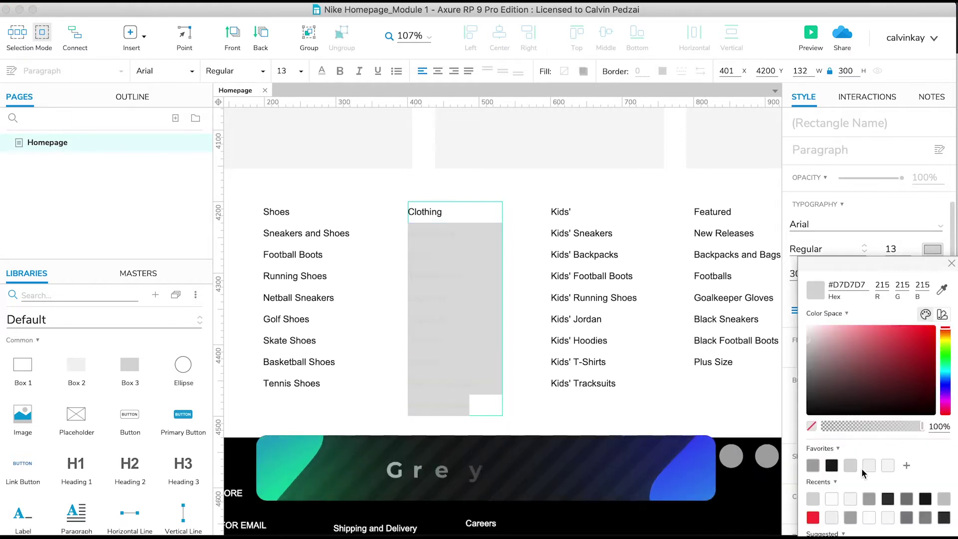
click(520, 401)
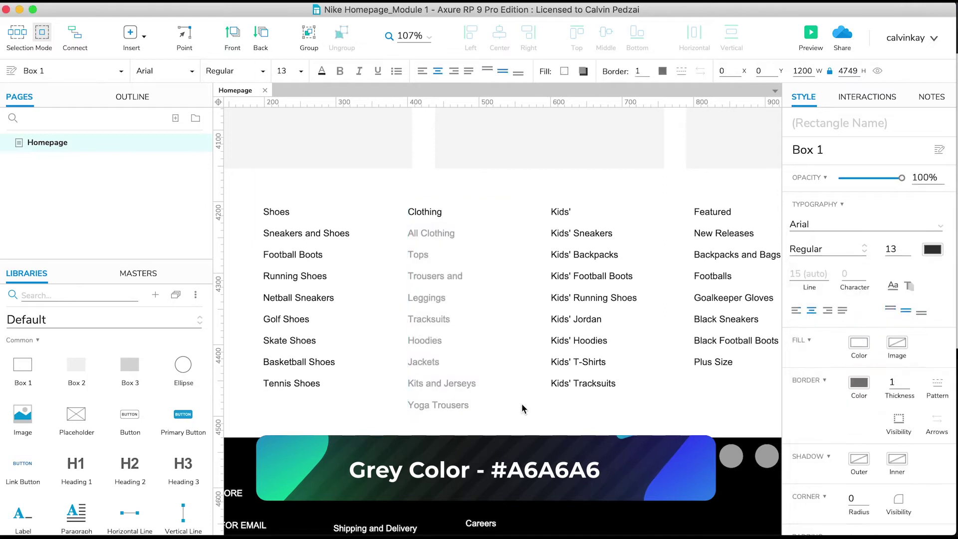
double_click(291, 238)
click(283, 239)
drag(264, 234, 320, 385)
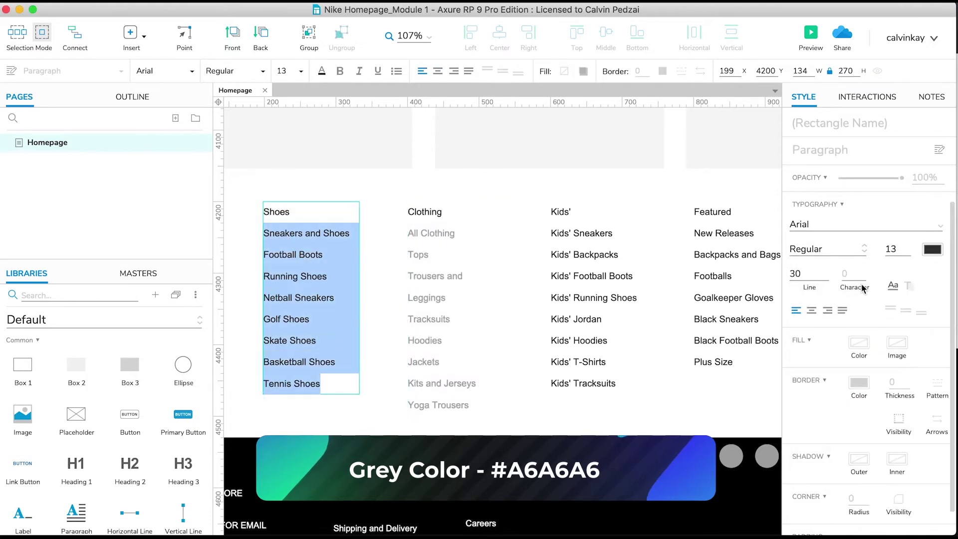
click(937, 252)
click(813, 465)
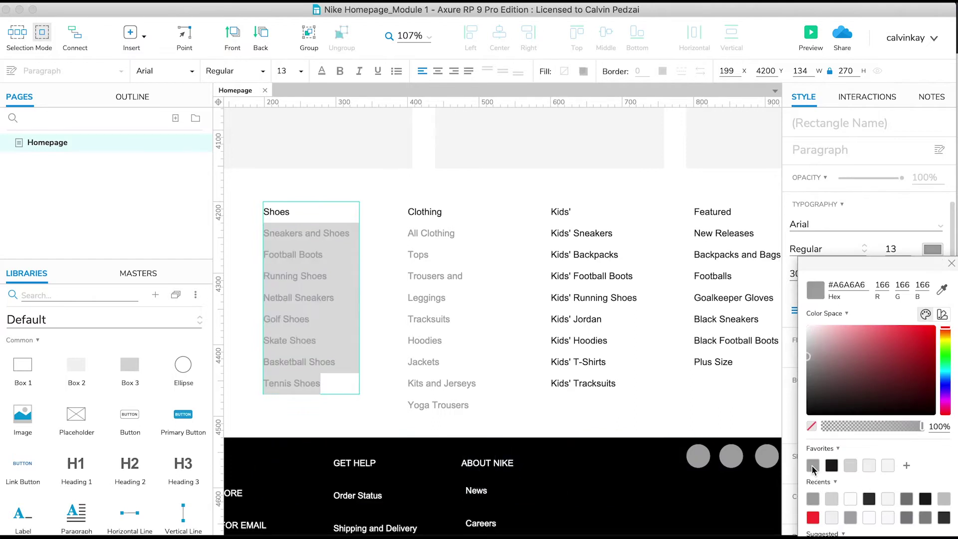
- Turn the Kids' and Featured links below their headings grey #A6A6A6
click(578, 257)
double_click(554, 231)
click(553, 229)
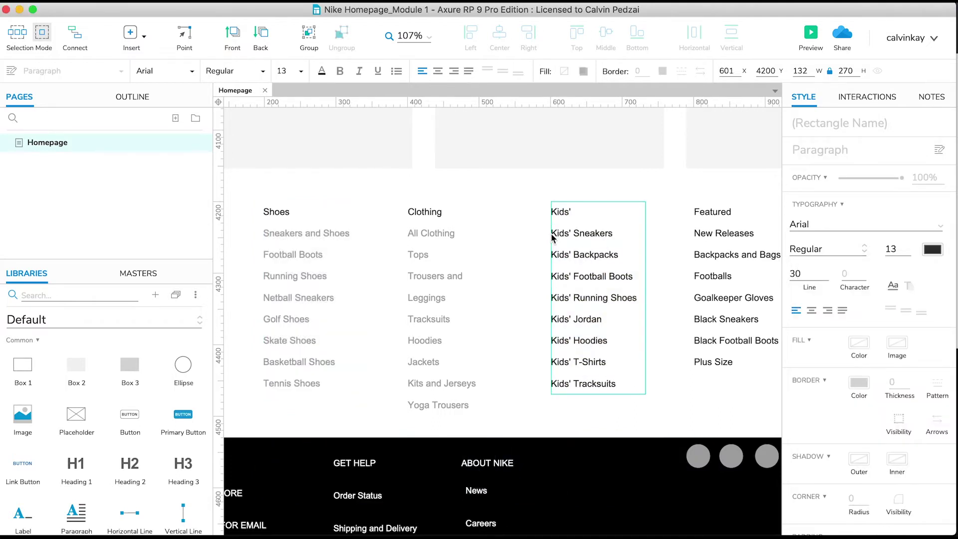
drag(553, 235, 613, 385)
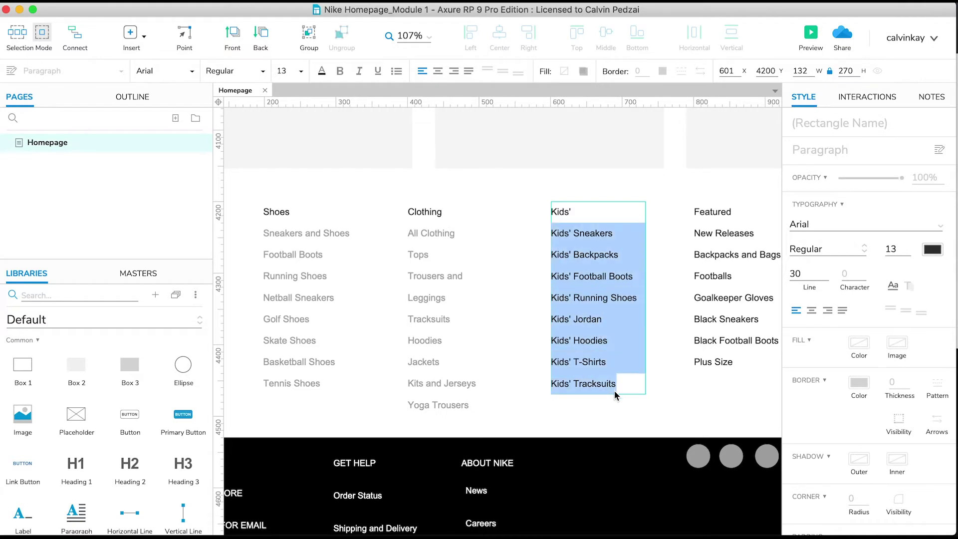
click(932, 251)
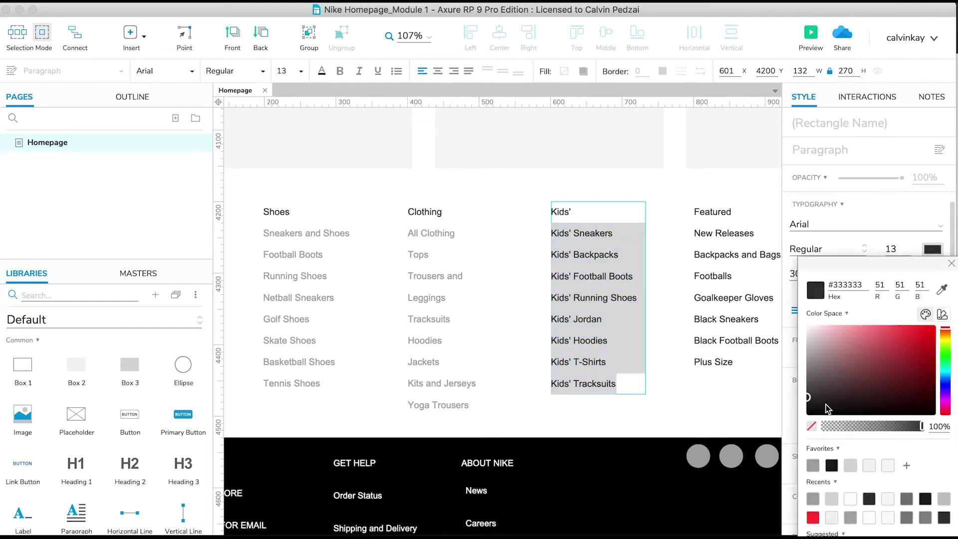
click(814, 466)
click(718, 279)
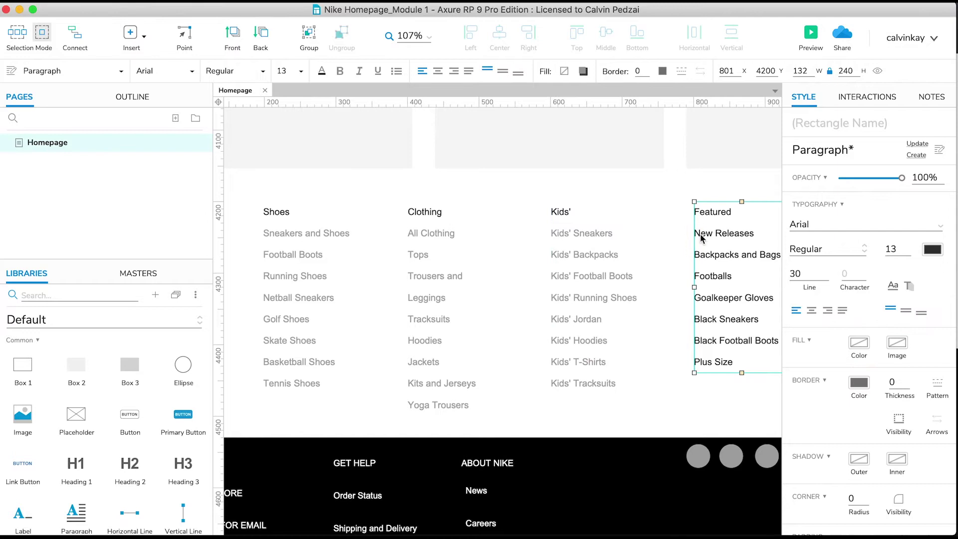
double_click(701, 236)
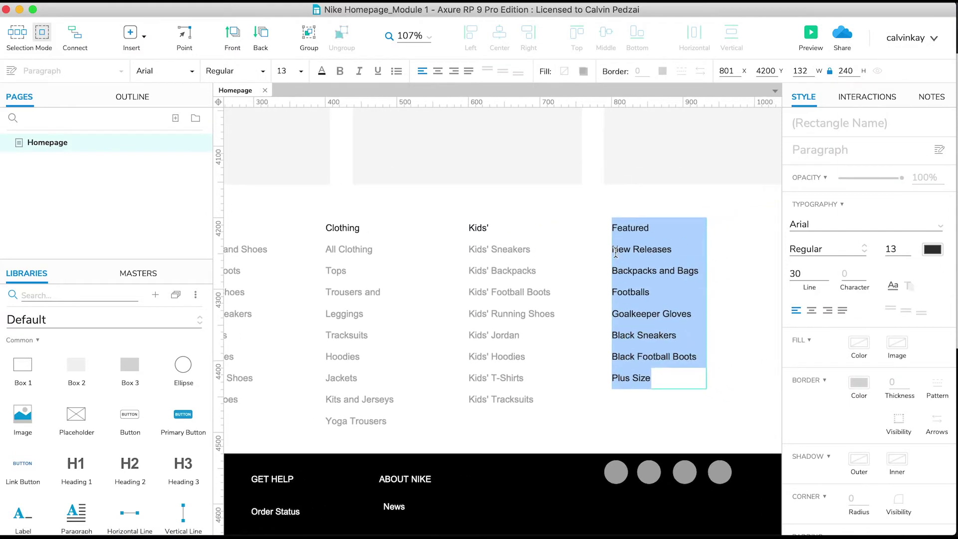
click(616, 252)
drag(615, 255, 677, 434)
click(932, 251)
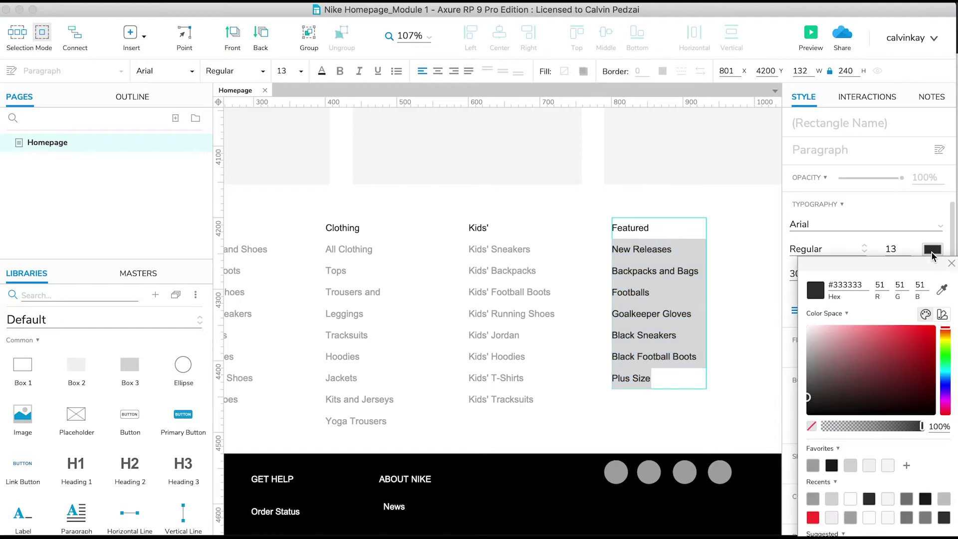
click(813, 465)
click(663, 423)
scroll(662, 425, down, 2)
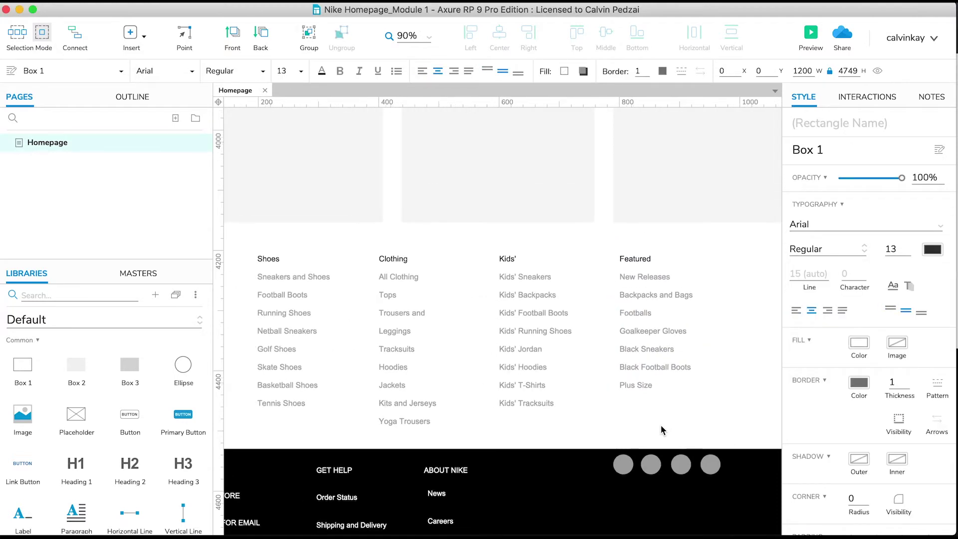
scroll(663, 430, down, 5)
scroll(663, 430, left, 2)
scroll(660, 425, up, 1)
key(super+Tab)
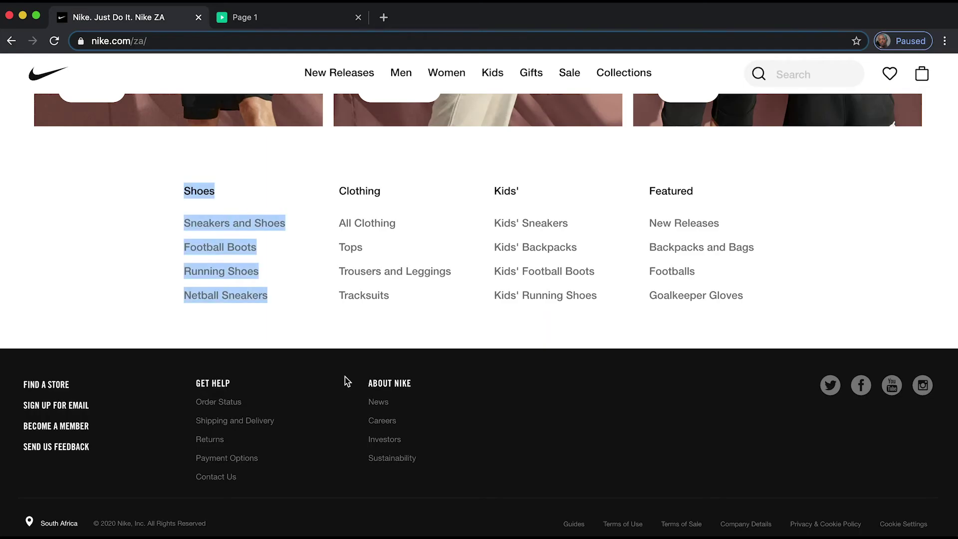
key(super+Tab)
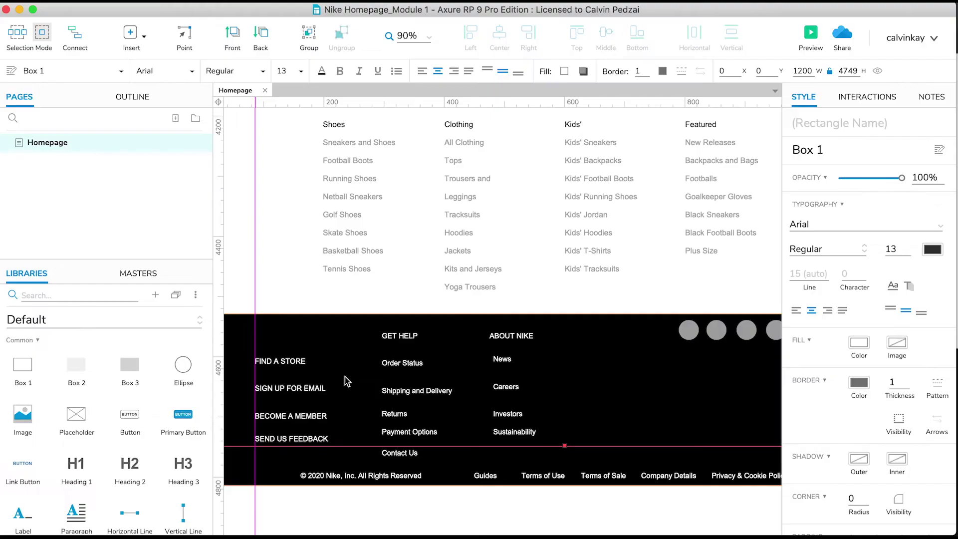
key(super+Tab)
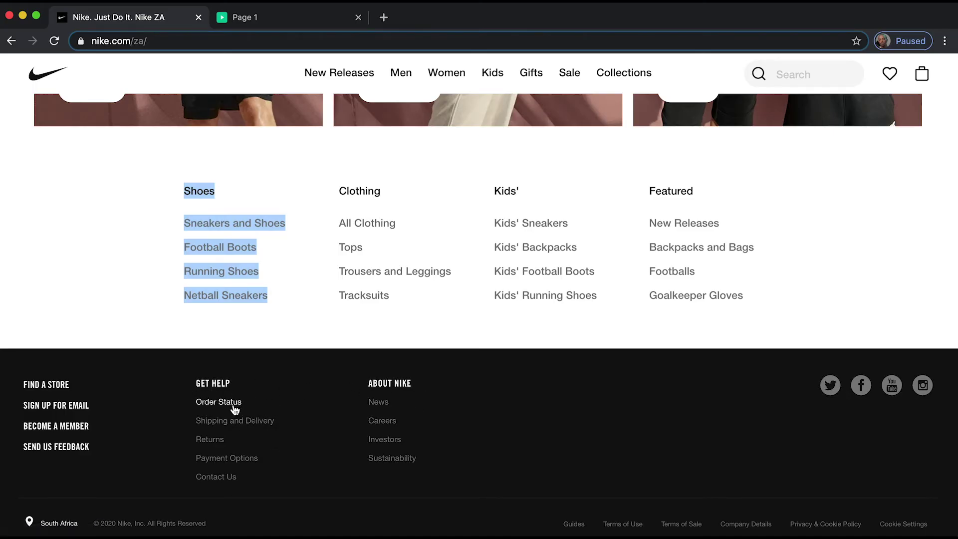
key(super+Tab)
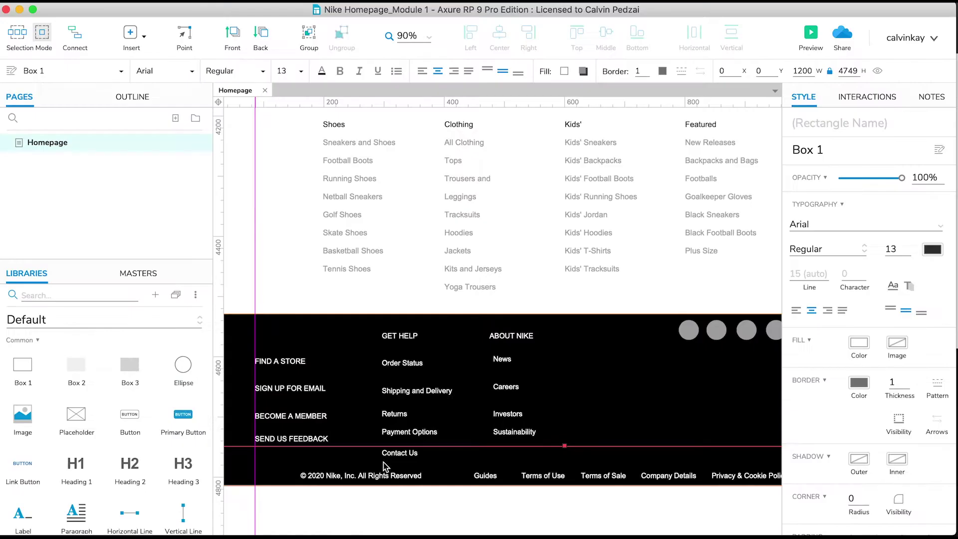
scroll(444, 395, down, 3)
scroll(444, 396, right, 2)
scroll(643, 459, down, 3)
scroll(643, 460, right, 2)
- Make the bottom legal links row grey #A6A6A6
drag(762, 357, 337, 322)
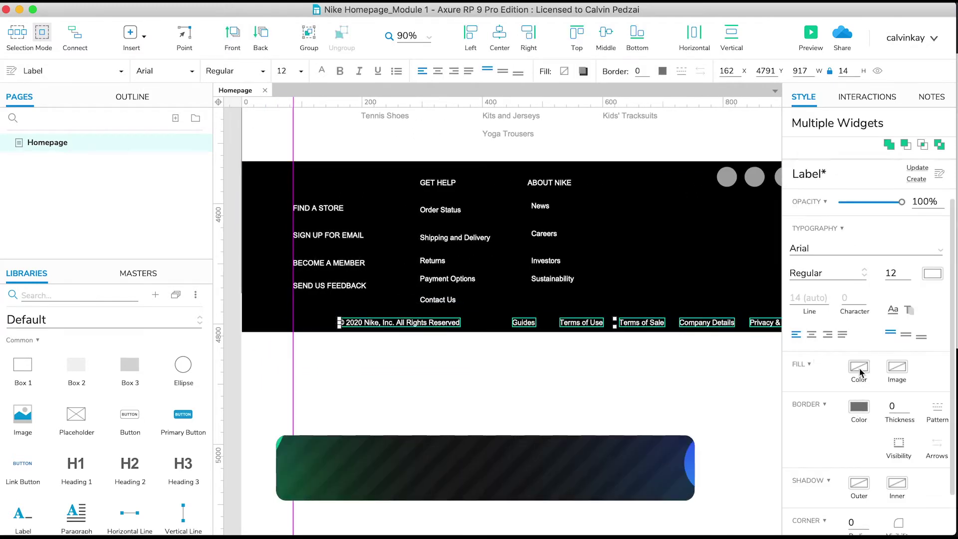
click(932, 273)
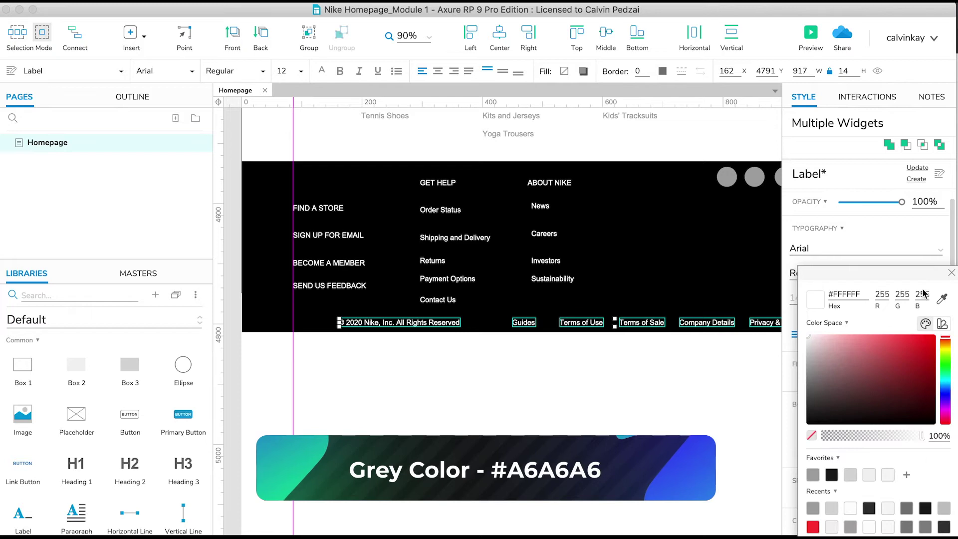
click(814, 475)
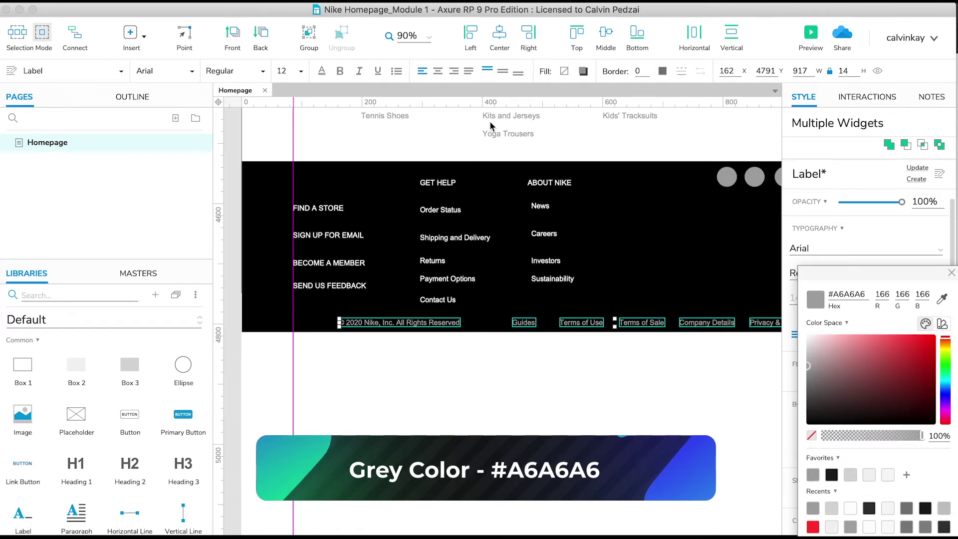
click(571, 418)
- Make the links under GET HELP and ABOUT NIKE grey #A6A6A6, keeping headings white
scroll(539, 392, right, 3)
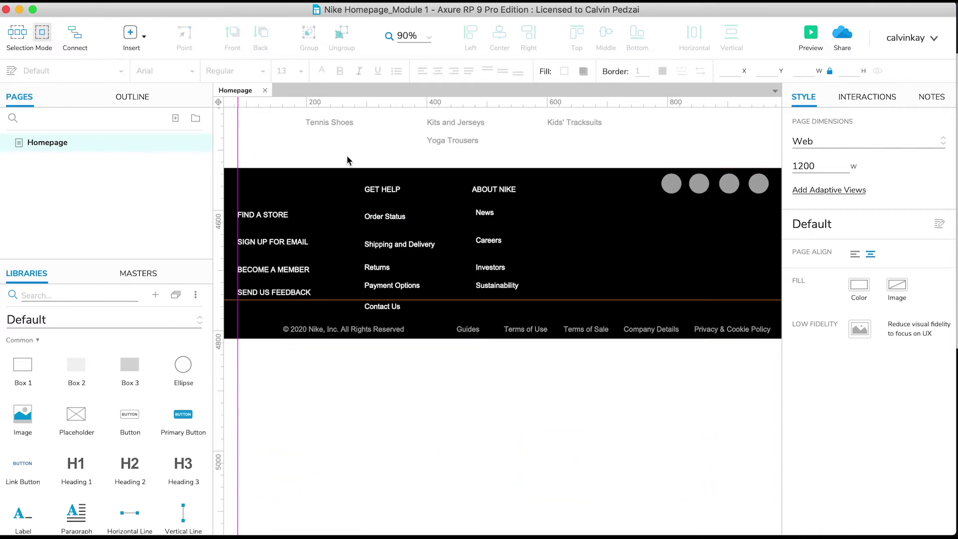
drag(348, 154, 537, 322)
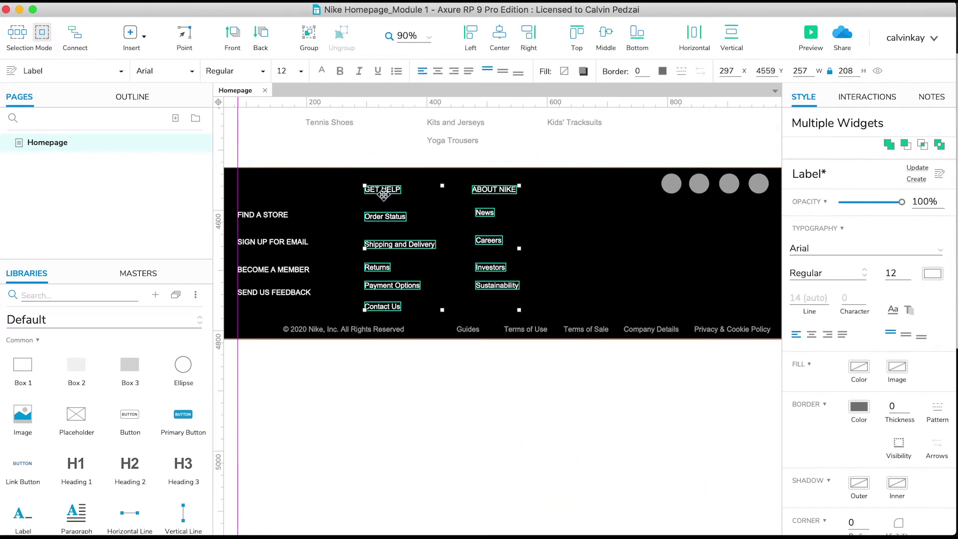
click(384, 194)
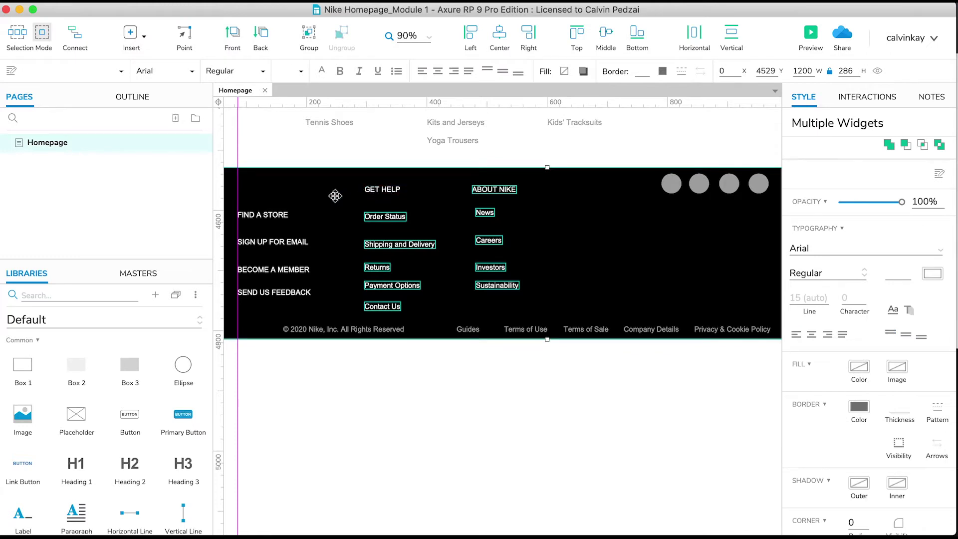
shift+click(509, 175)
shift+click(494, 189)
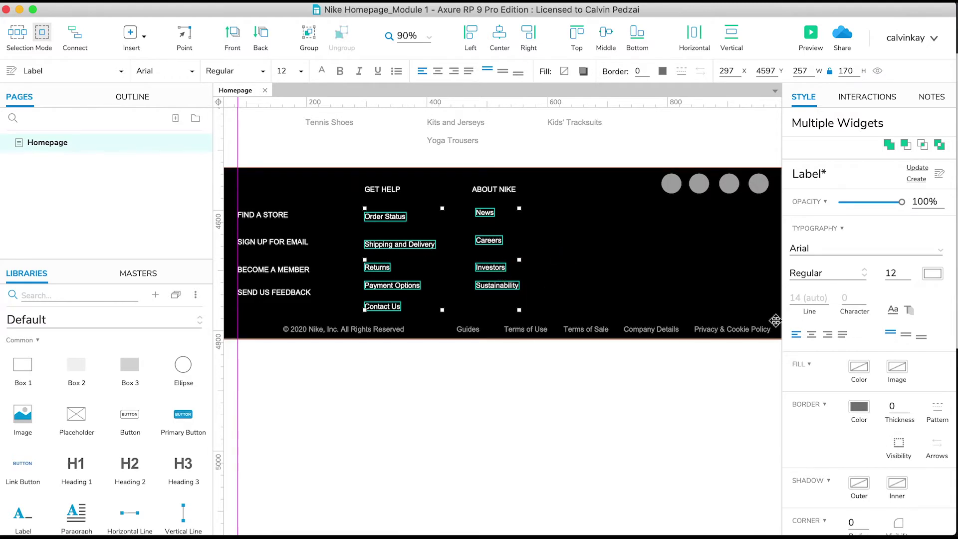
click(930, 274)
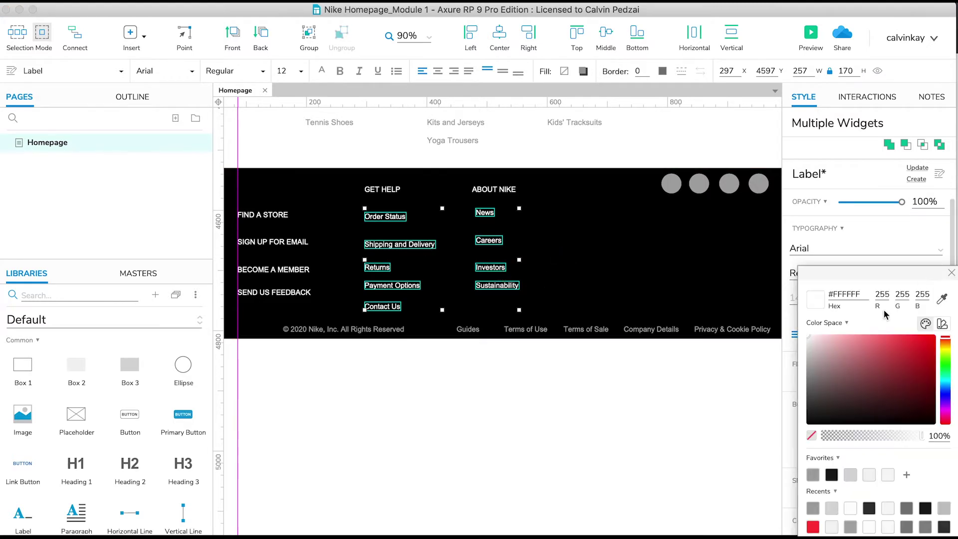
click(814, 475)
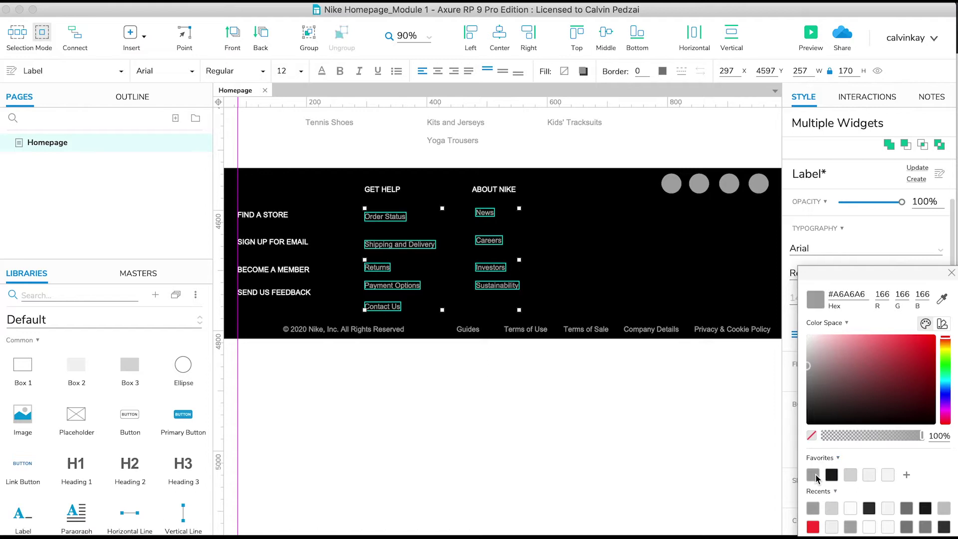
click(599, 399)
- Extend the black footer box downward and lock its location and size
scroll(565, 355, down, 4)
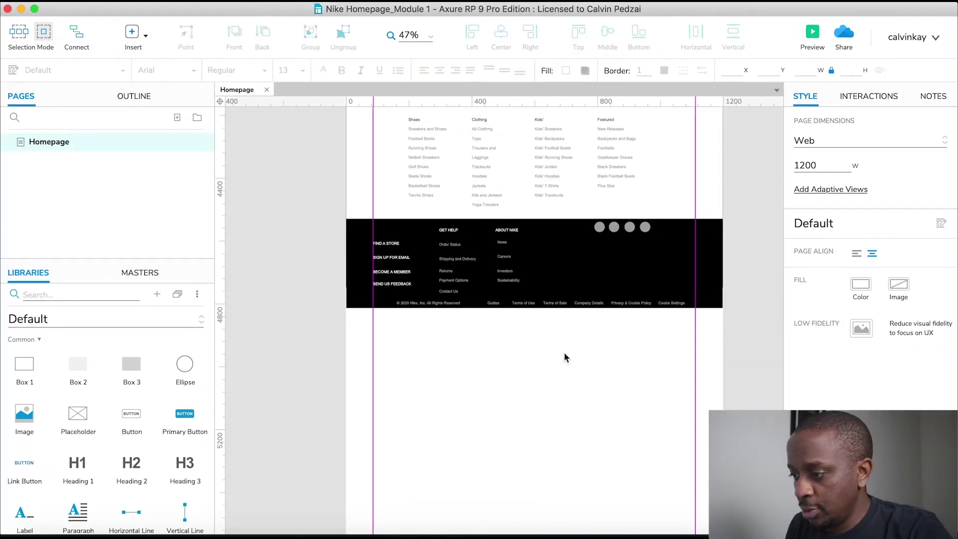
scroll(564, 352, up, 2)
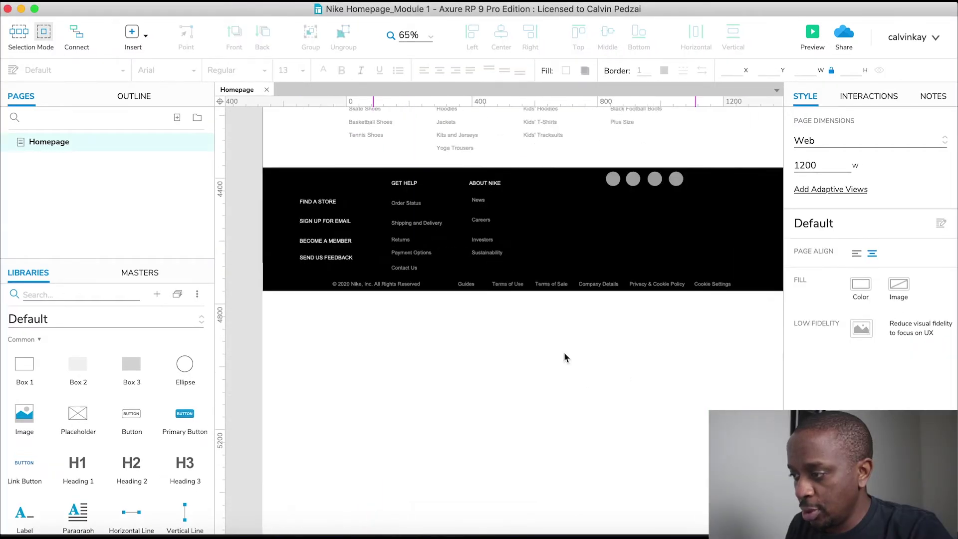
click(737, 270)
drag(530, 305, 531, 332)
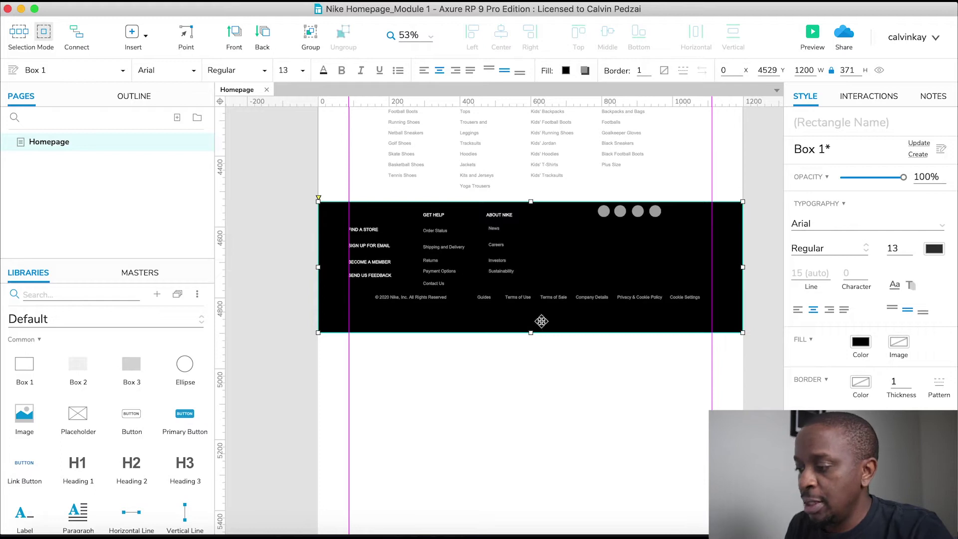
right_click(542, 321)
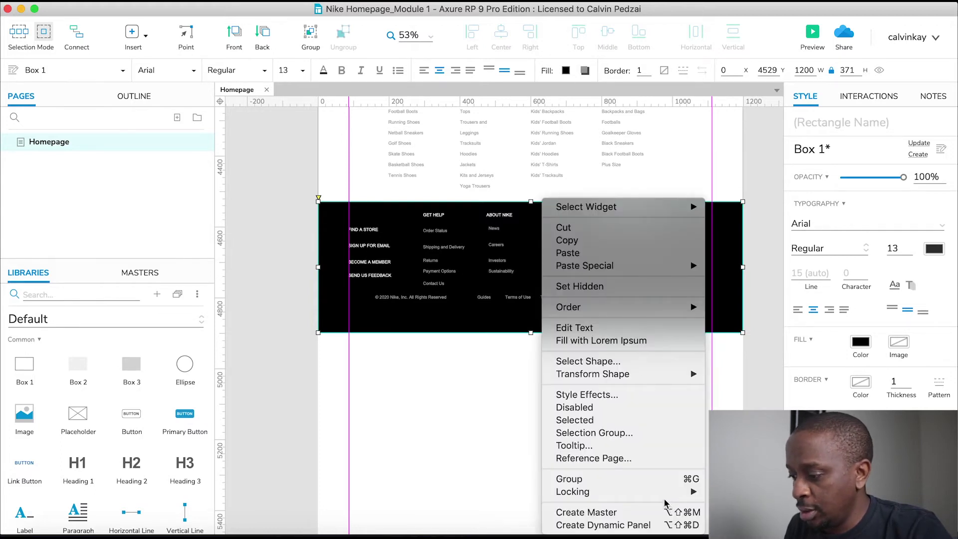
click(749, 492)
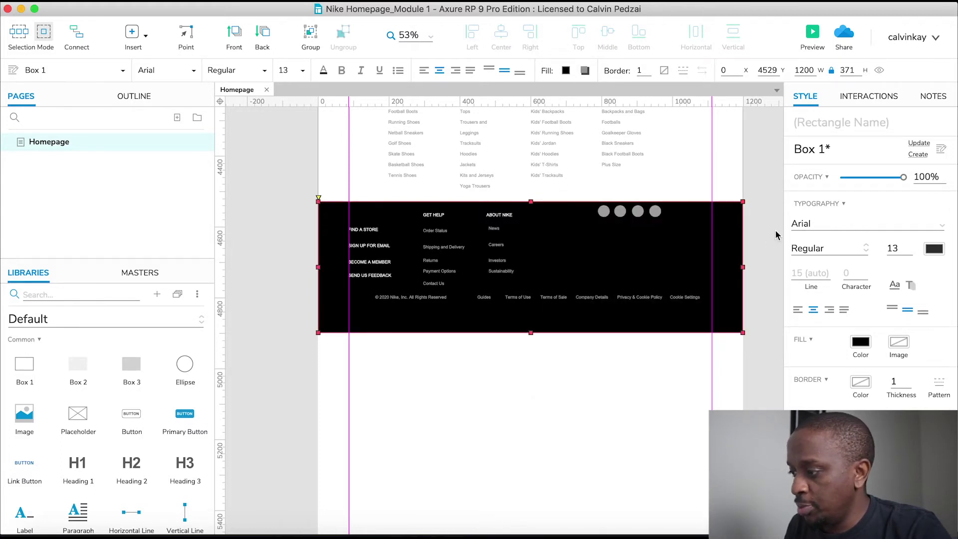
click(757, 351)
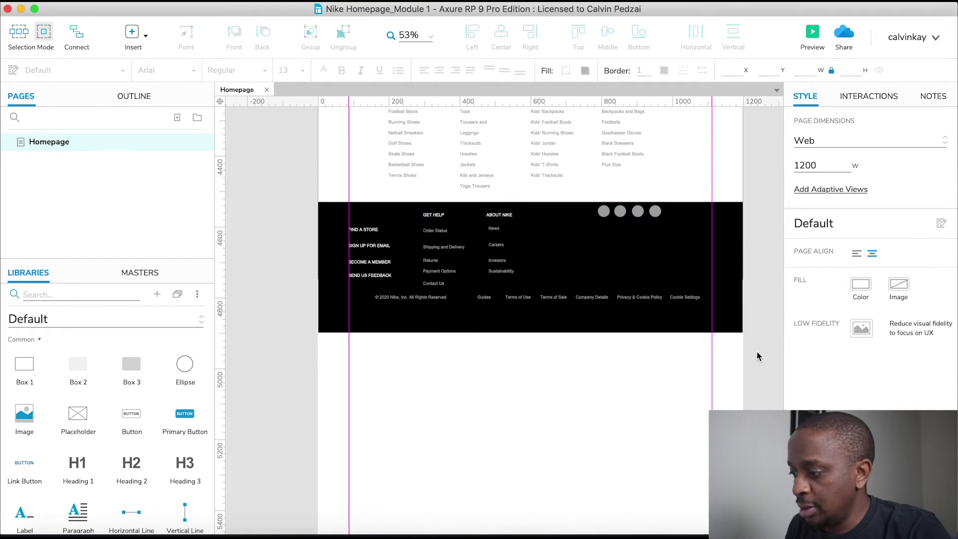
- Lower the copyright and bottom link row, space its links evenly, and shift the grey circles right
drag(756, 340, 406, 322)
drag(765, 370, 478, 297)
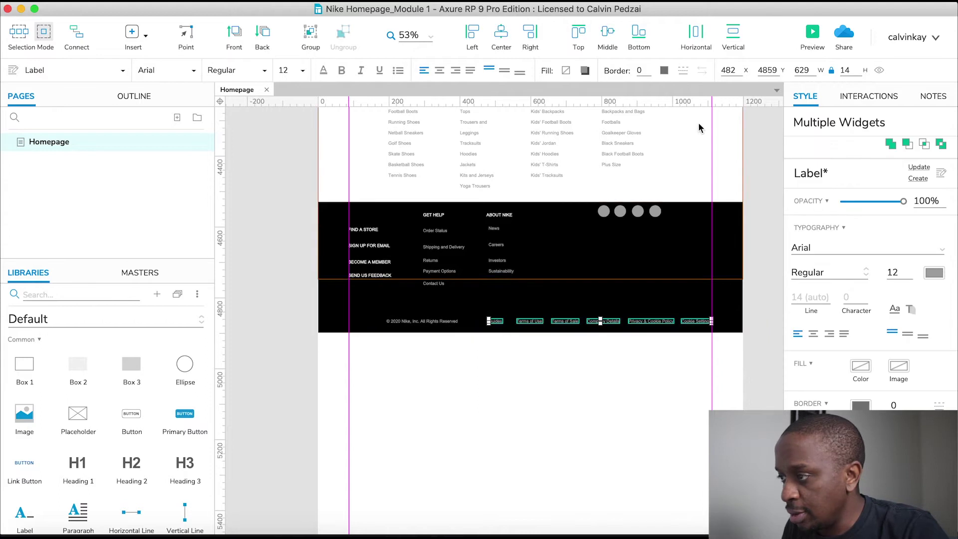
click(697, 34)
click(756, 289)
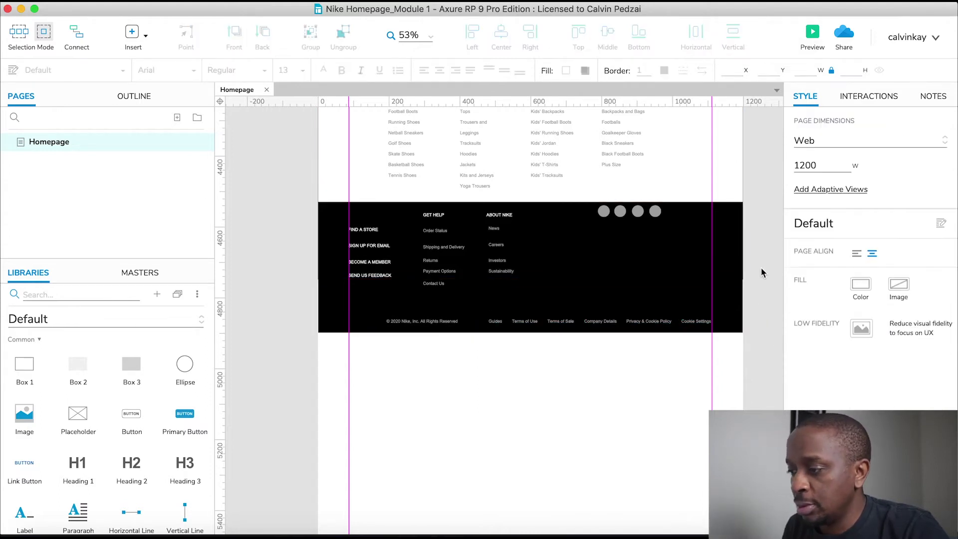
drag(756, 251, 649, 224)
- After comparing with nike.com, move the four grey circles down-right to y 4604
key(super+Tab)
key(super+Tab)
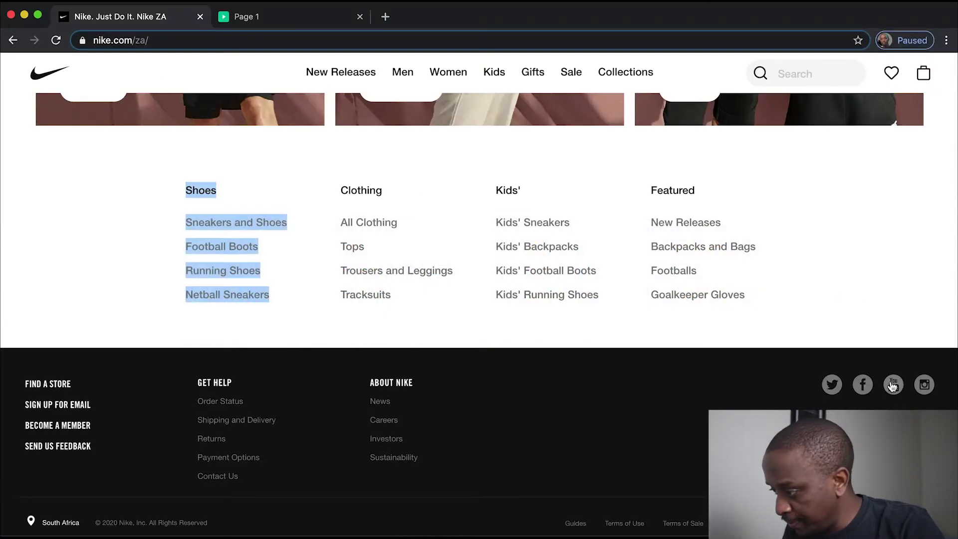
key(super+Tab)
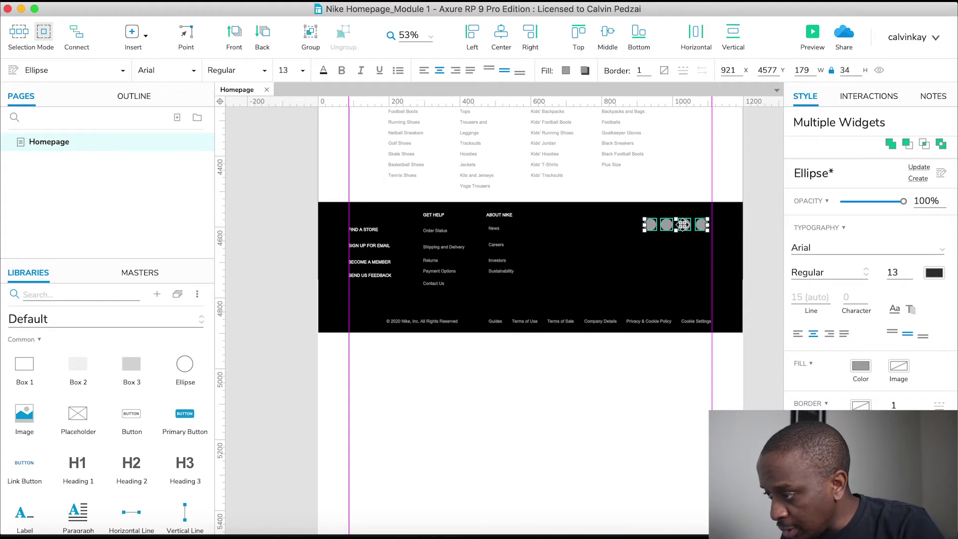
drag(683, 224, 688, 238)
key(super+Tab)
key(super+Tab)
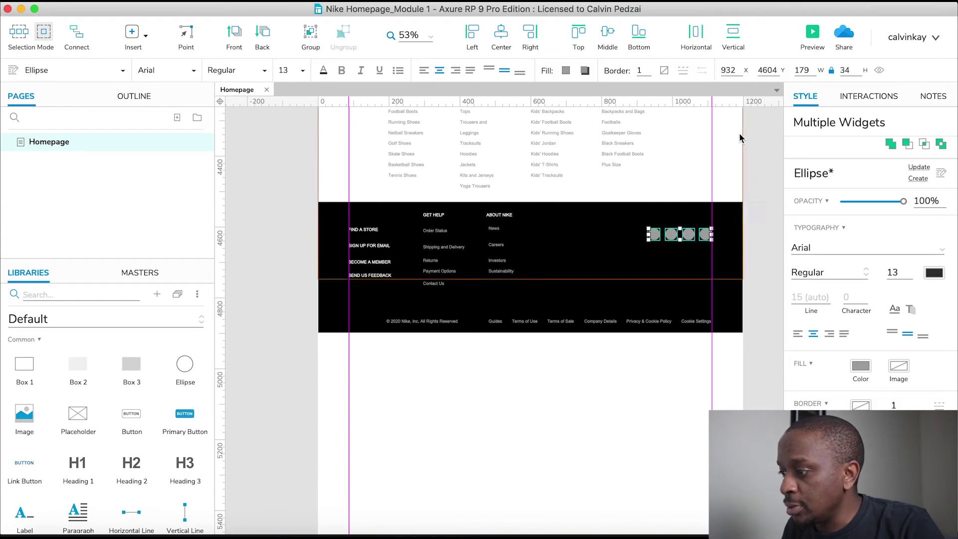
click(764, 225)
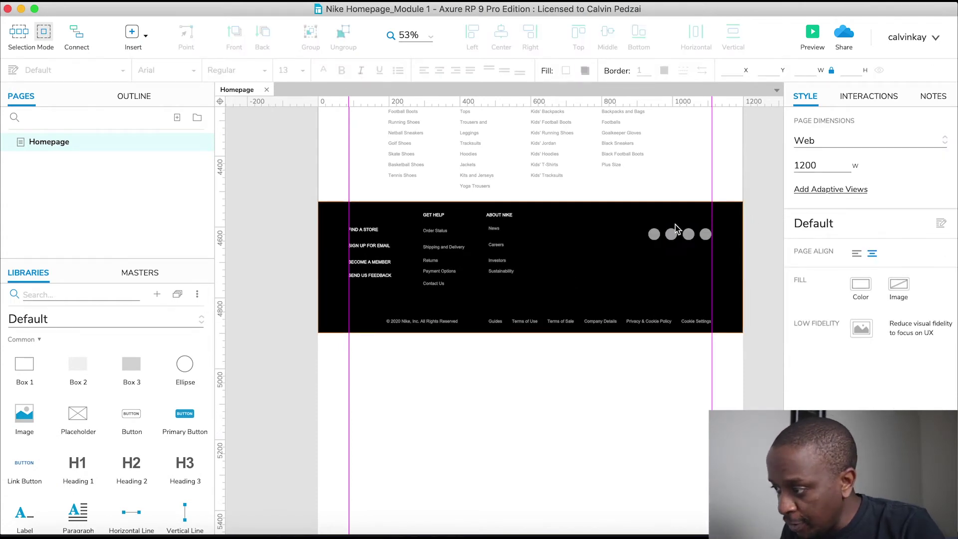
- Delete the extra ellipse dropped from Libraries and confirm the first circle is 34×34
click(654, 234)
scroll(655, 200, up, 5)
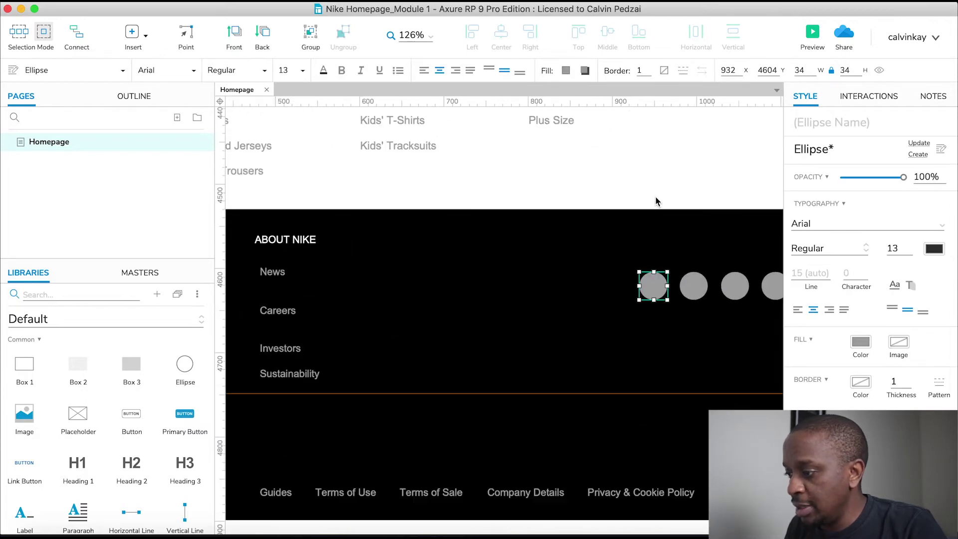
scroll(655, 200, right, 3)
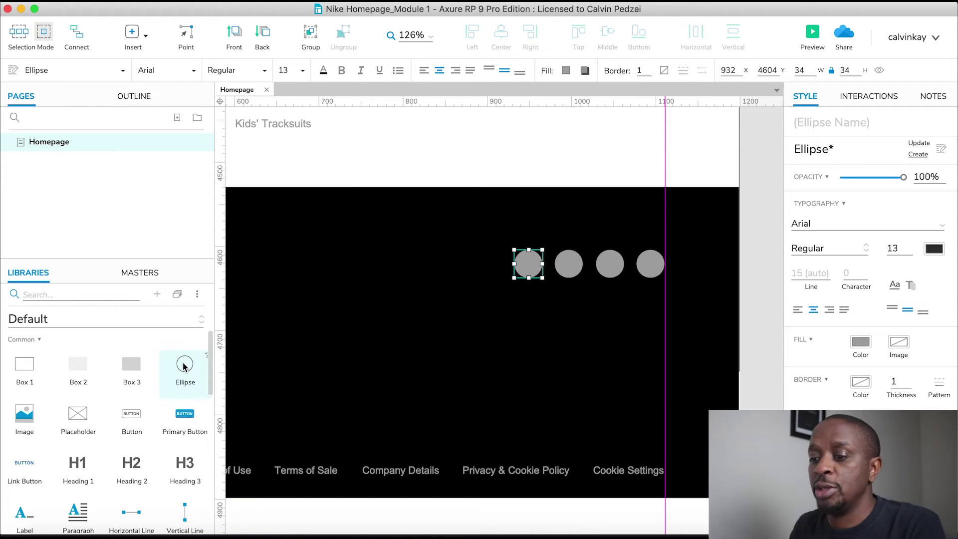
drag(184, 366, 400, 333)
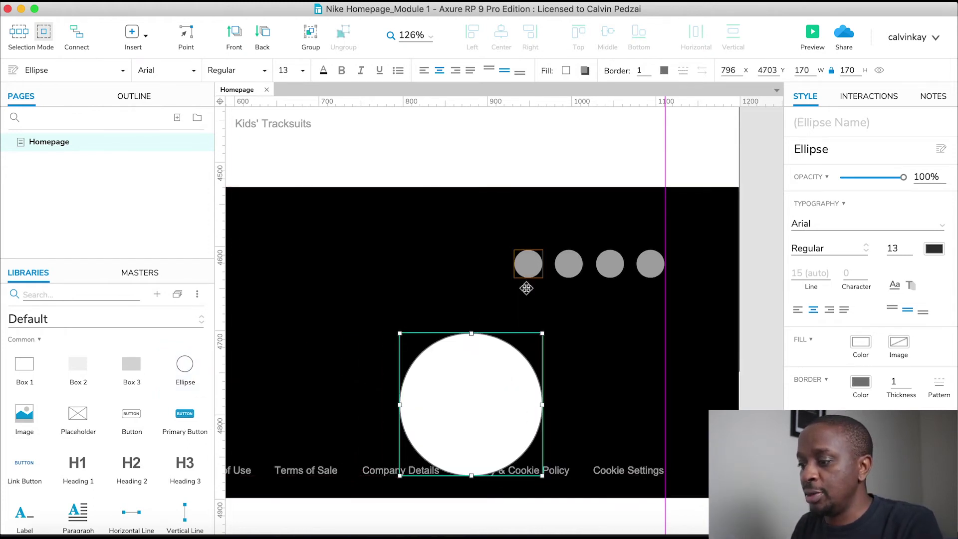
key(Delete)
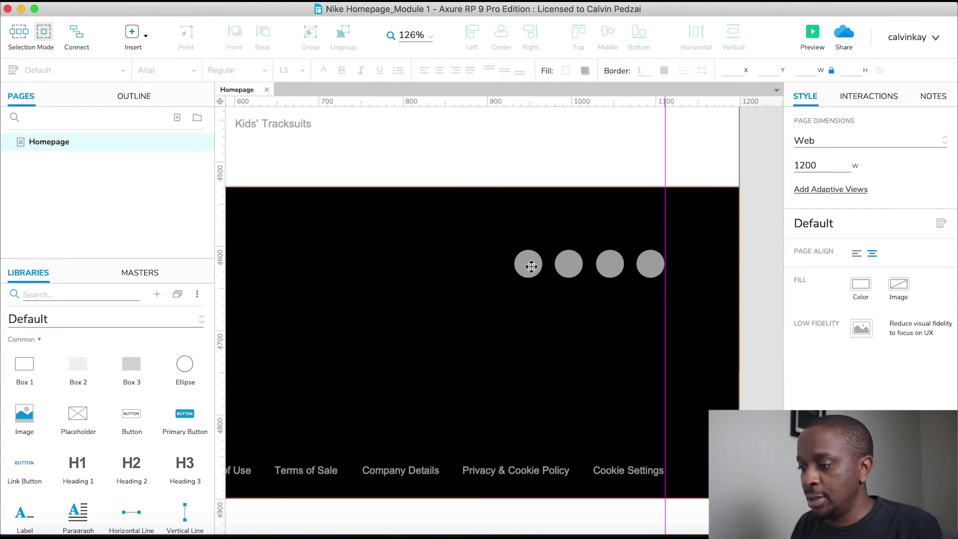
click(529, 263)
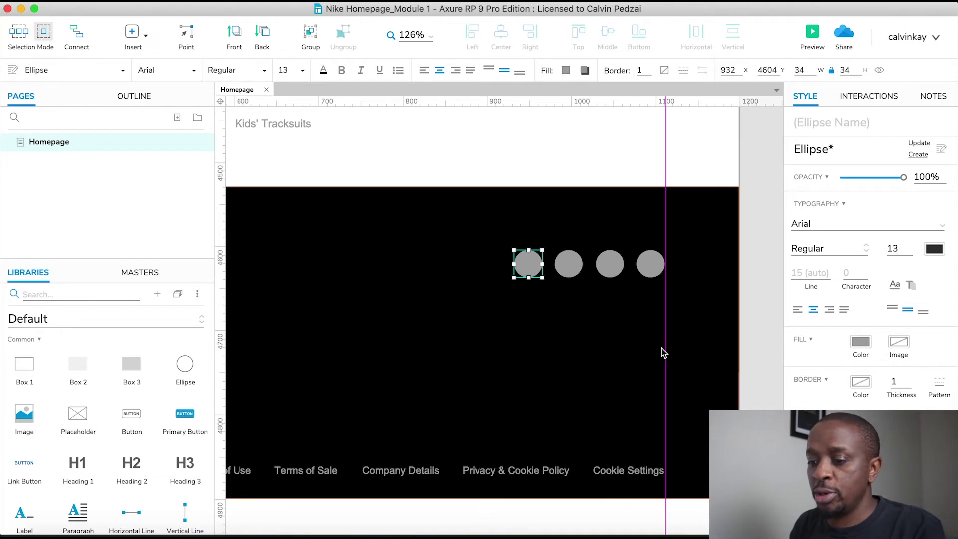
click(743, 321)
scroll(497, 334, down, 3)
scroll(497, 334, down, 3)
scroll(497, 334, left, 3)
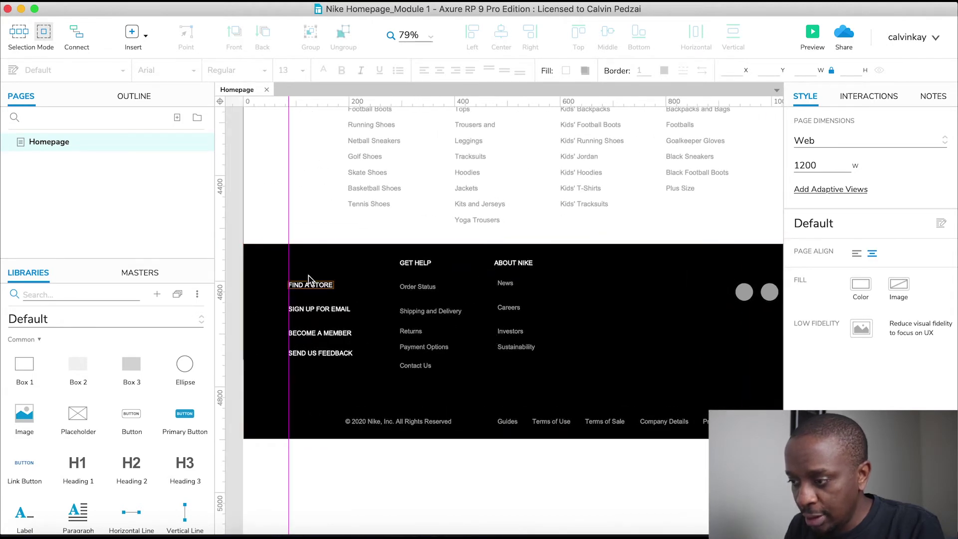
- Lower the GET HELP column to y 4601, aligned with FIND A STORE
drag(395, 230, 456, 387)
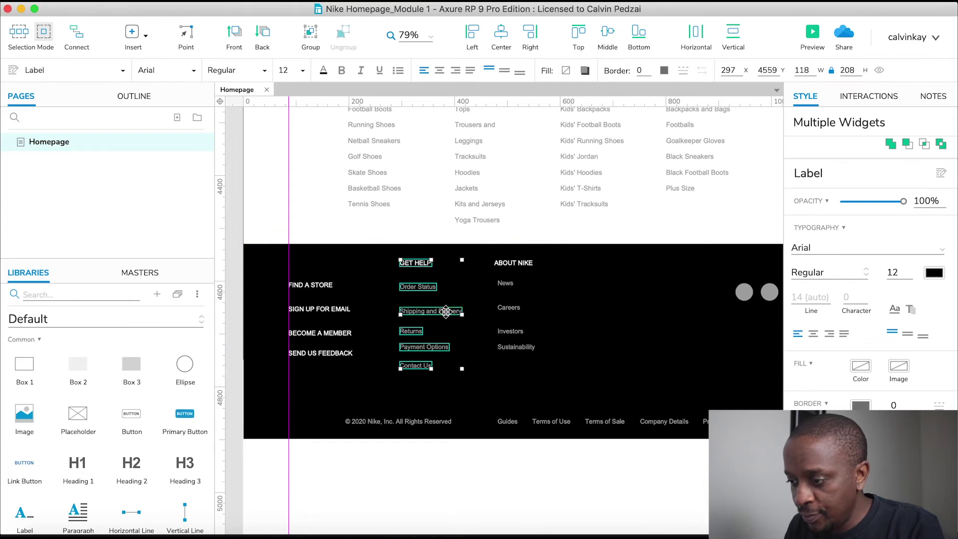
drag(422, 290, 418, 309)
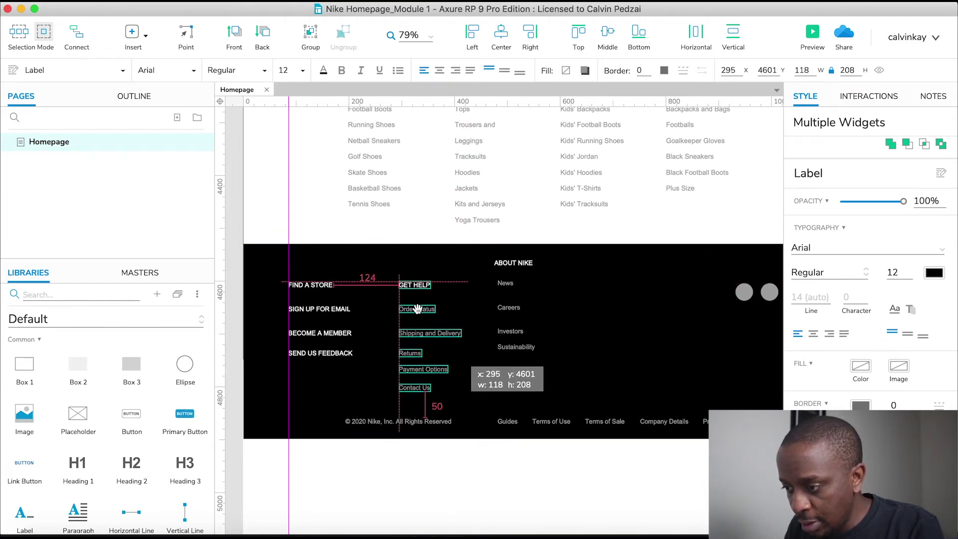
drag(419, 309, 419, 309)
key(super+Tab)
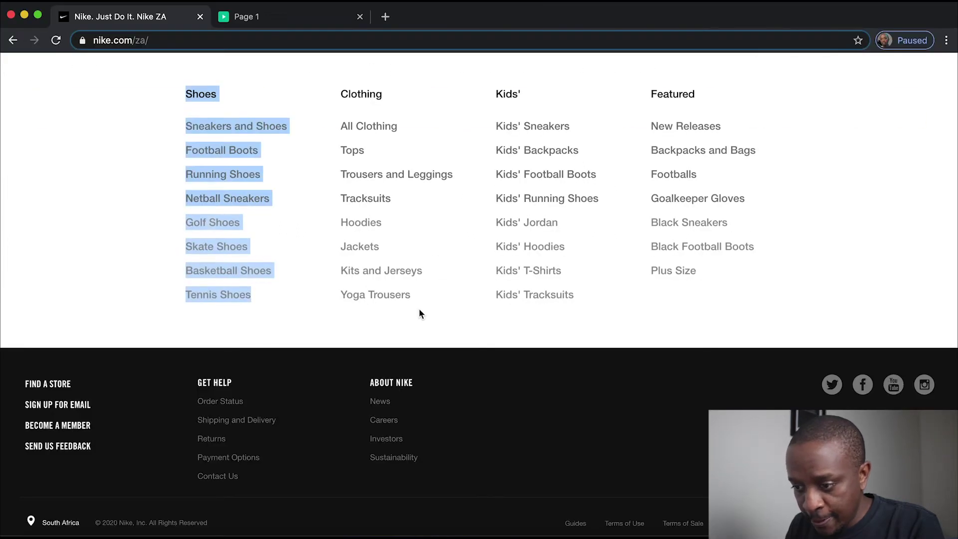
key(super+Tab)
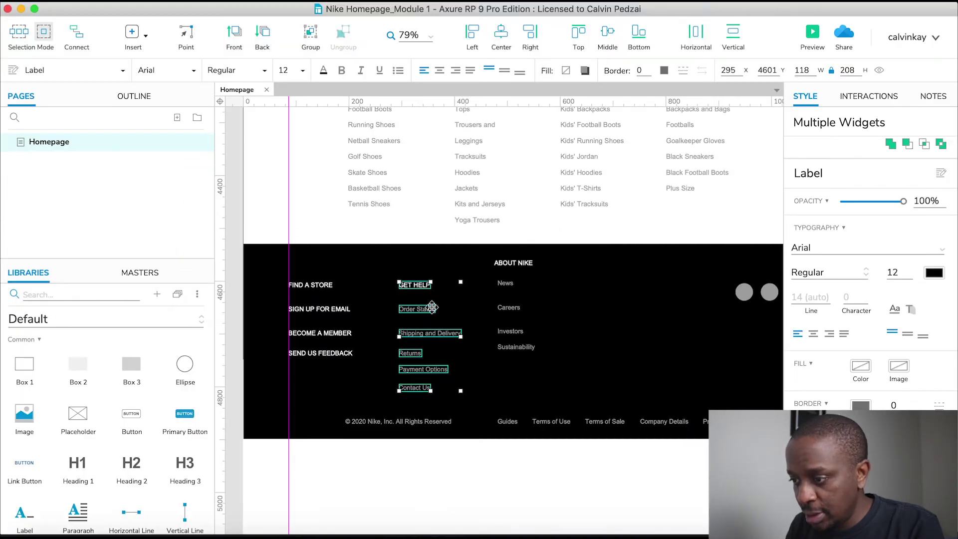
drag(424, 285, 449, 286)
- Move the whole ABOUT NIKE column down and further right
click(486, 227)
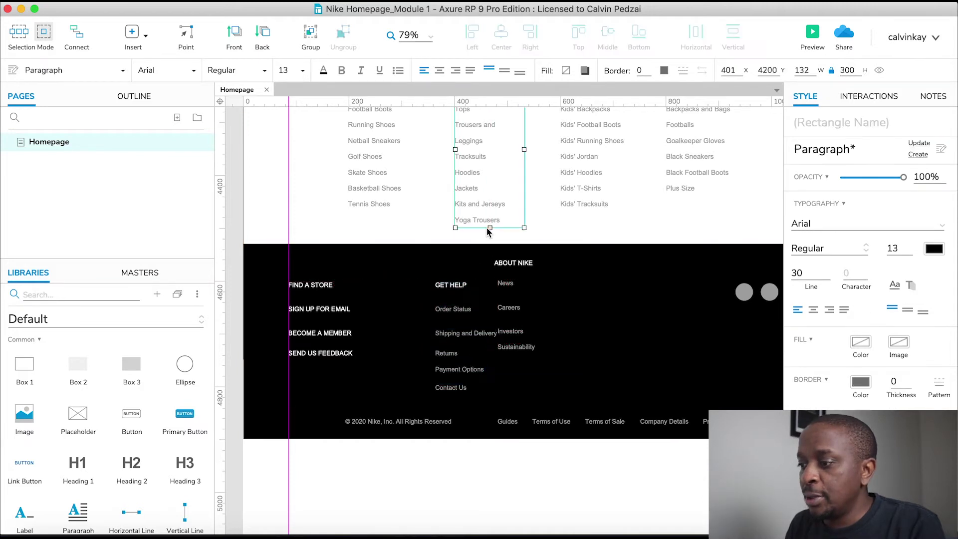
drag(489, 238, 575, 385)
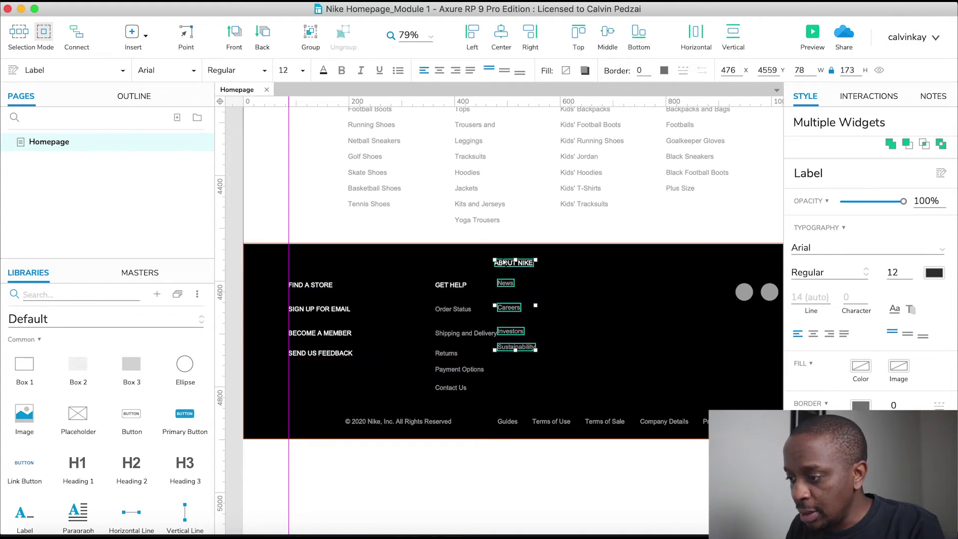
key(Escape)
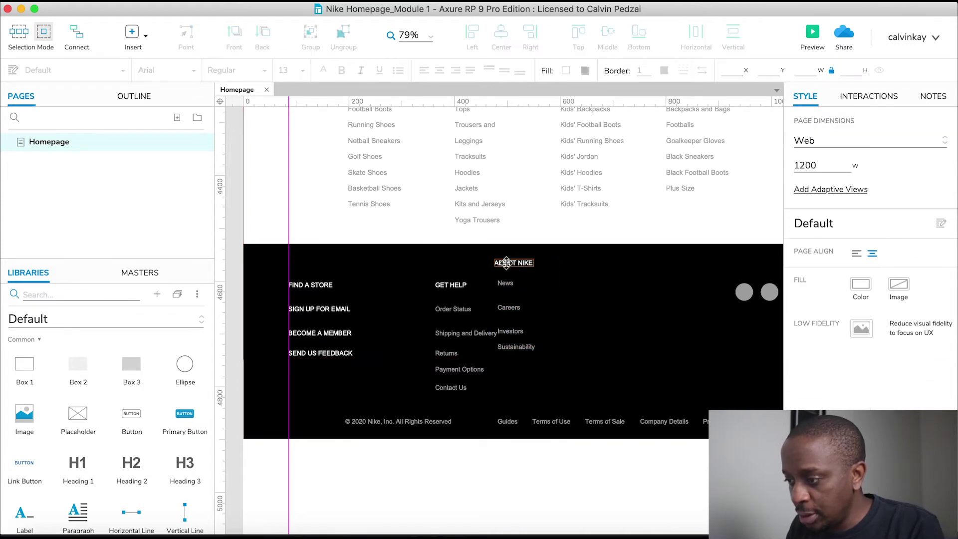
drag(488, 235, 578, 390)
drag(506, 329, 571, 352)
- Bold the GET HELP and ABOUT NIKE column headings
scroll(571, 351, down, 2)
scroll(571, 351, right, 1)
key(super+Tab)
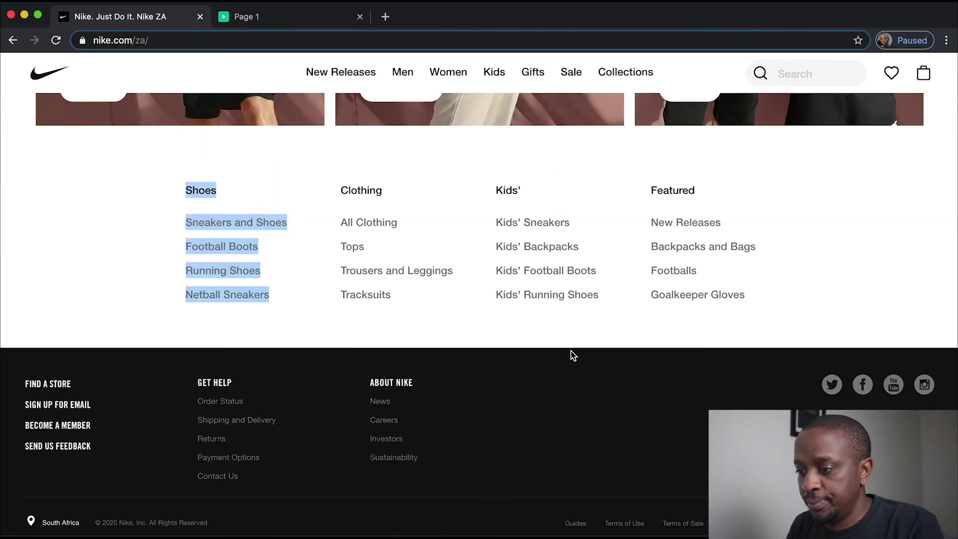
key(super+Tab)
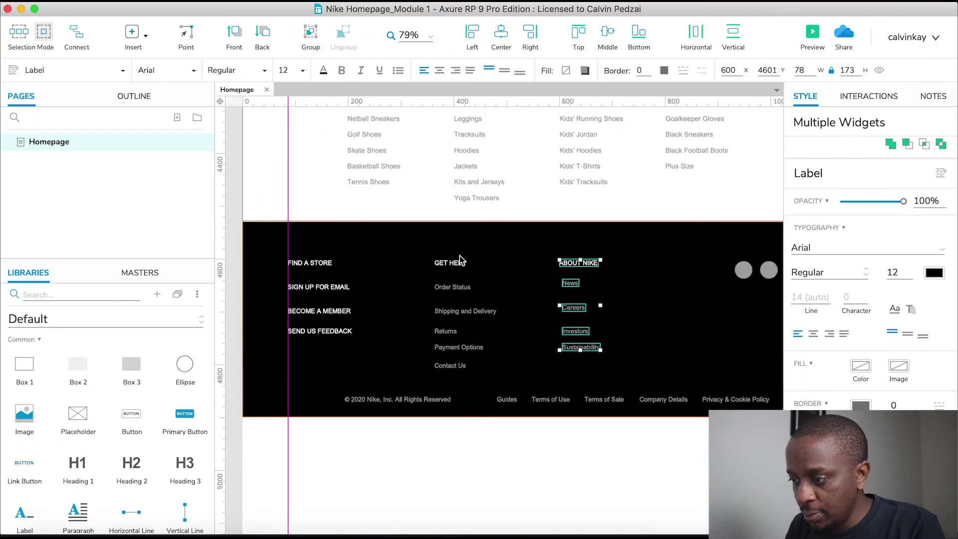
click(452, 262)
shift+click(578, 263)
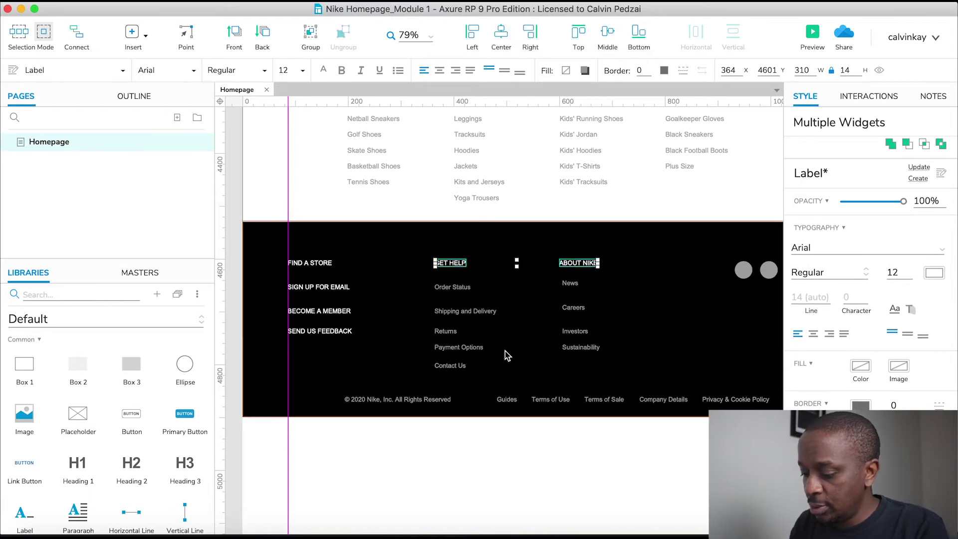
key(super+b)
- Bold the four left-column footer links, then check nike.com's footer for reference
scroll(396, 277, left, 2)
click(438, 433)
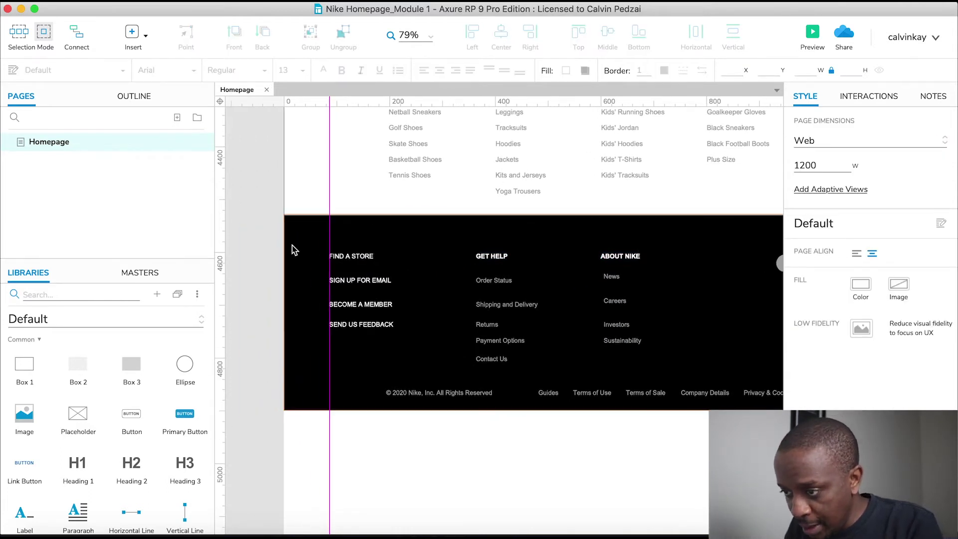
drag(276, 237, 420, 364)
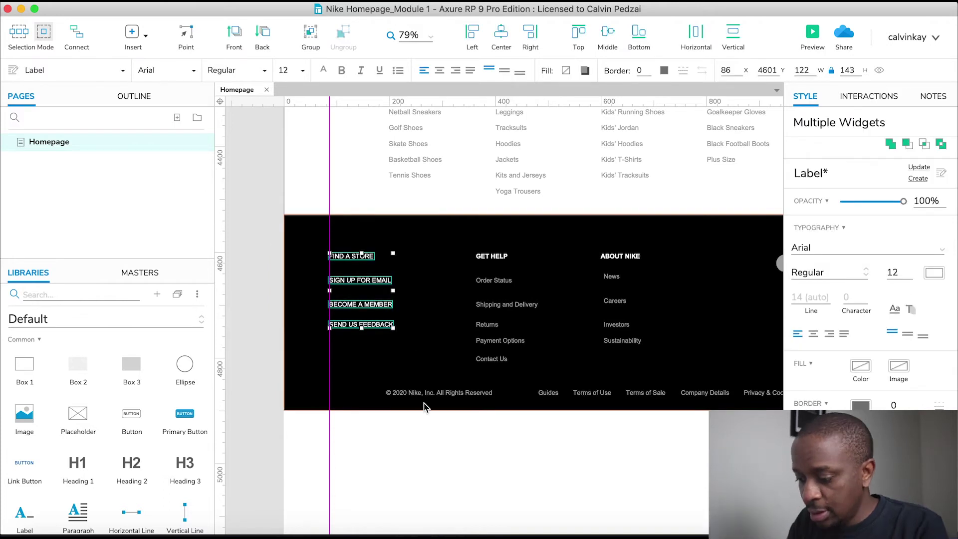
key(super+b)
click(478, 457)
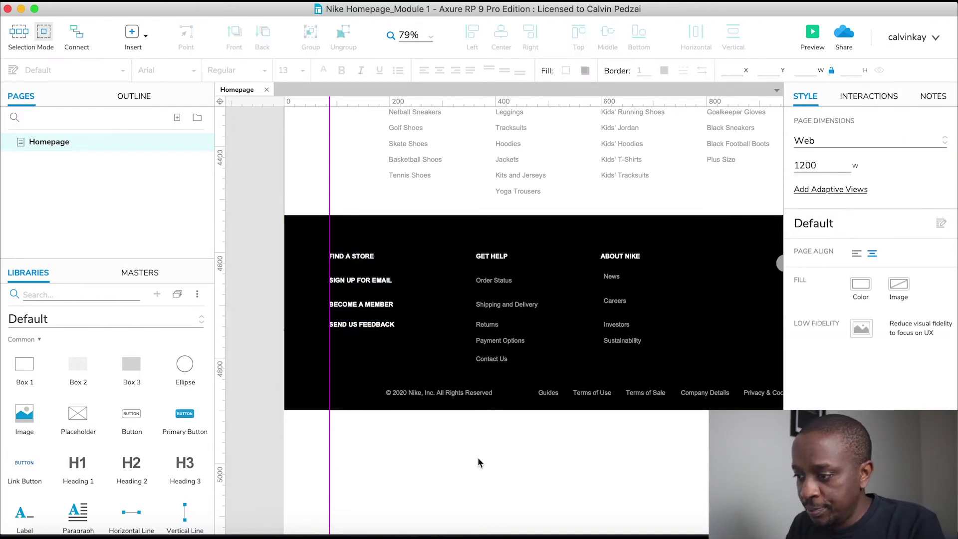
key(super+Tab)
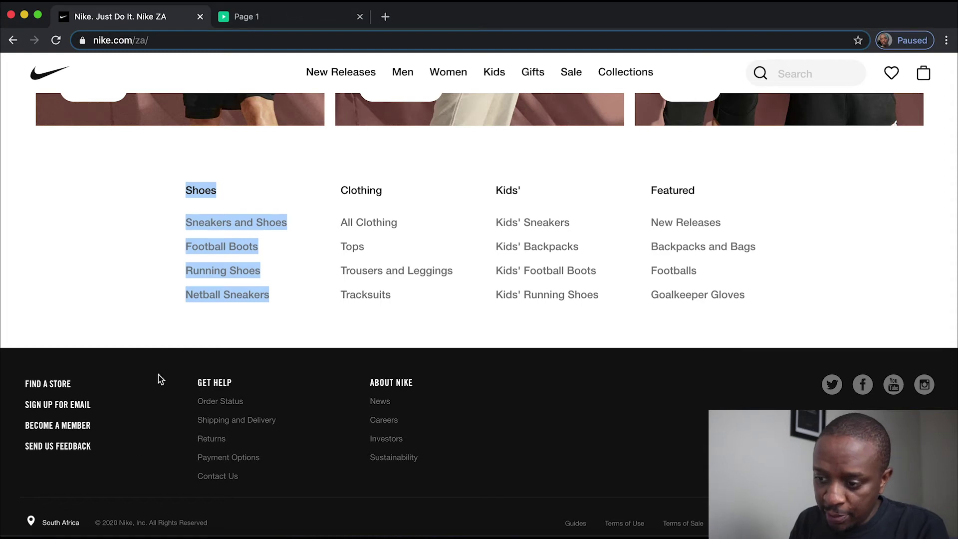
- Top-align the News link with Order Status so both link columns start level
key(super+Tab)
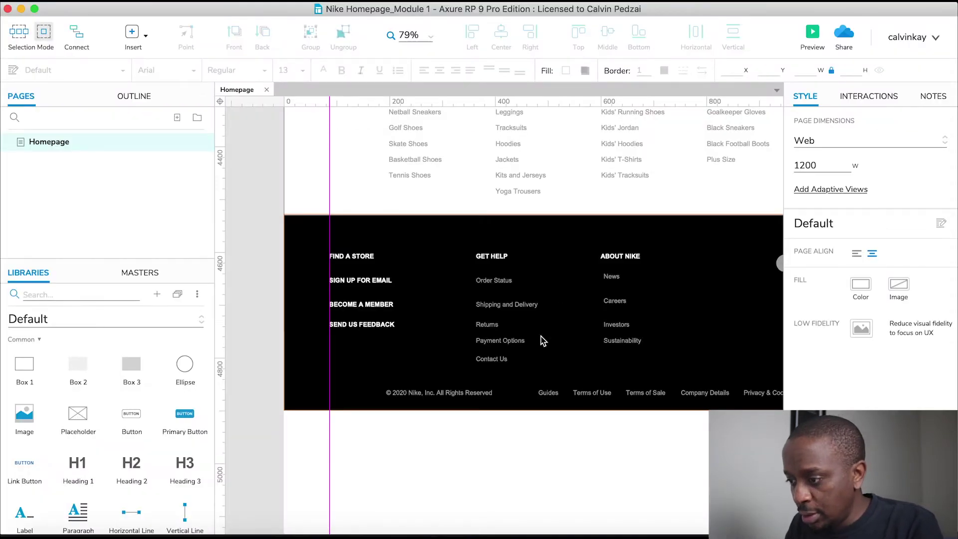
click(494, 280)
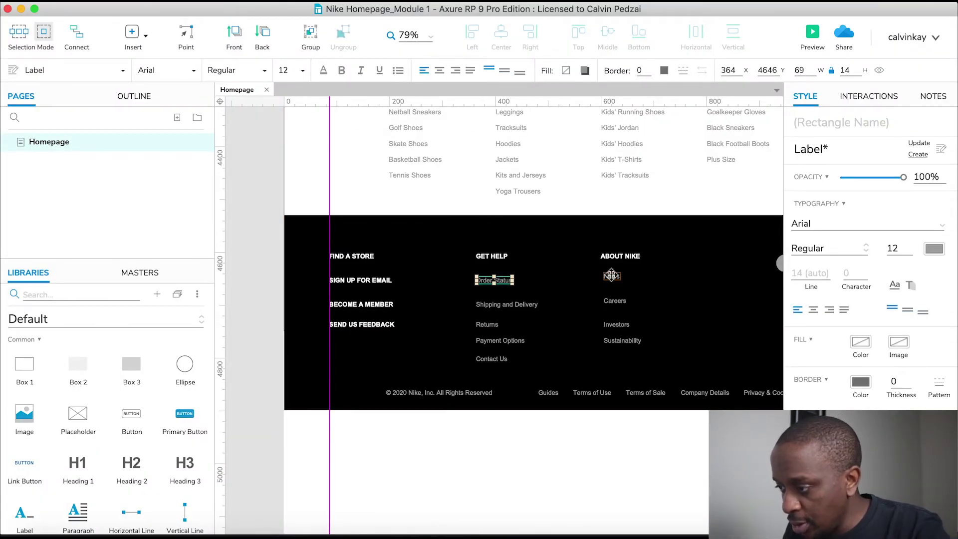
shift+click(611, 277)
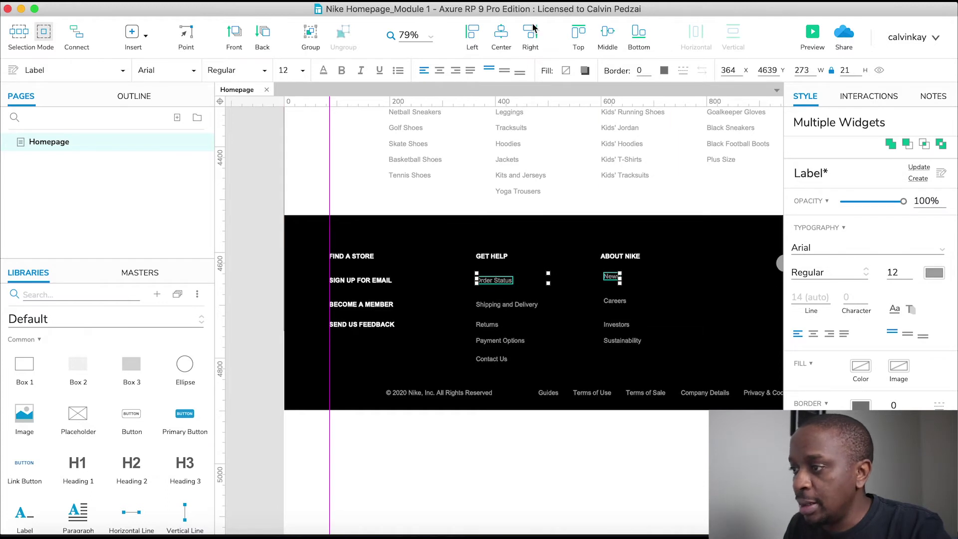
click(577, 31)
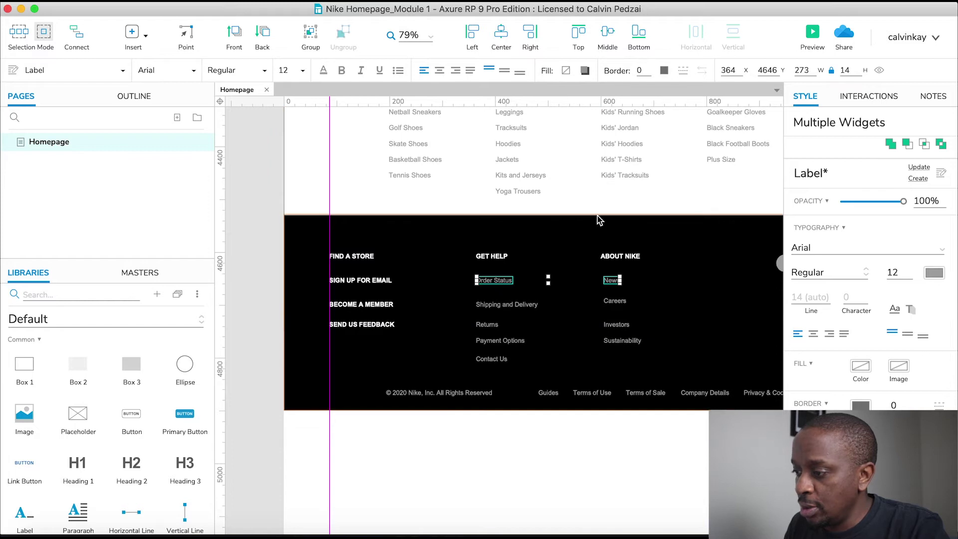
- Marquee-select the whole About Nike column of labels
click(595, 196)
drag(590, 196, 663, 362)
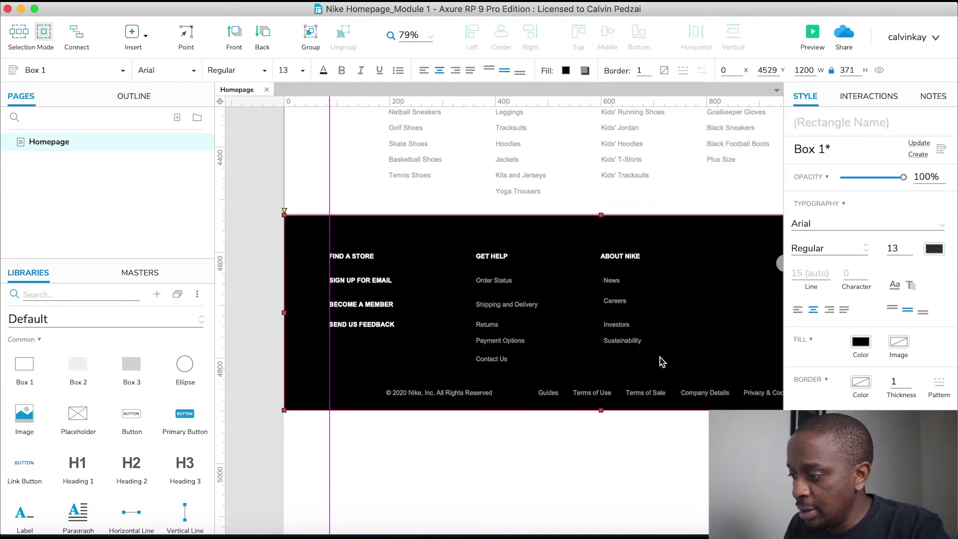
click(579, 199)
drag(579, 199, 678, 364)
- Distribute News, Careers, Investors and Sustainability evenly down the About Nike column
shift+click(619, 256)
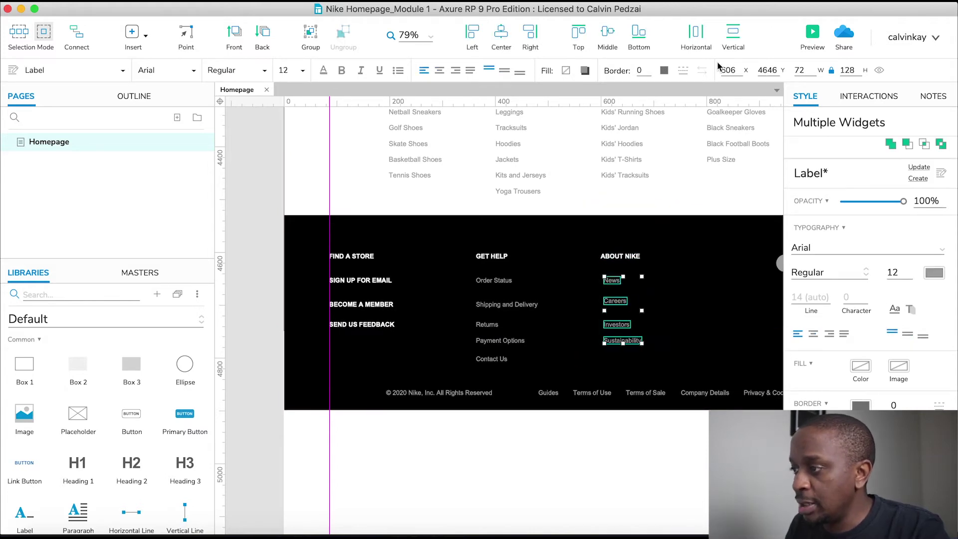
key(super+Tab)
scroll(682, 225, down, 3)
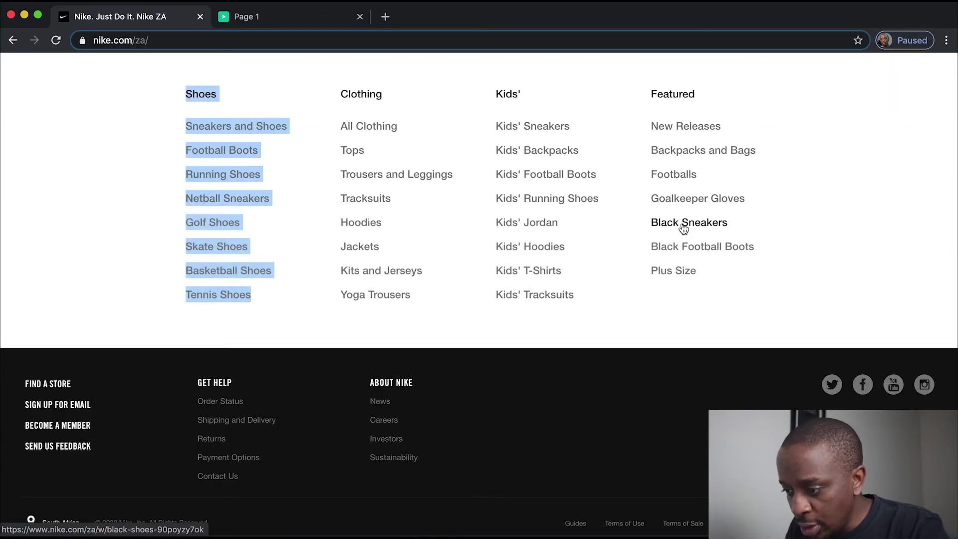
key(super+Tab)
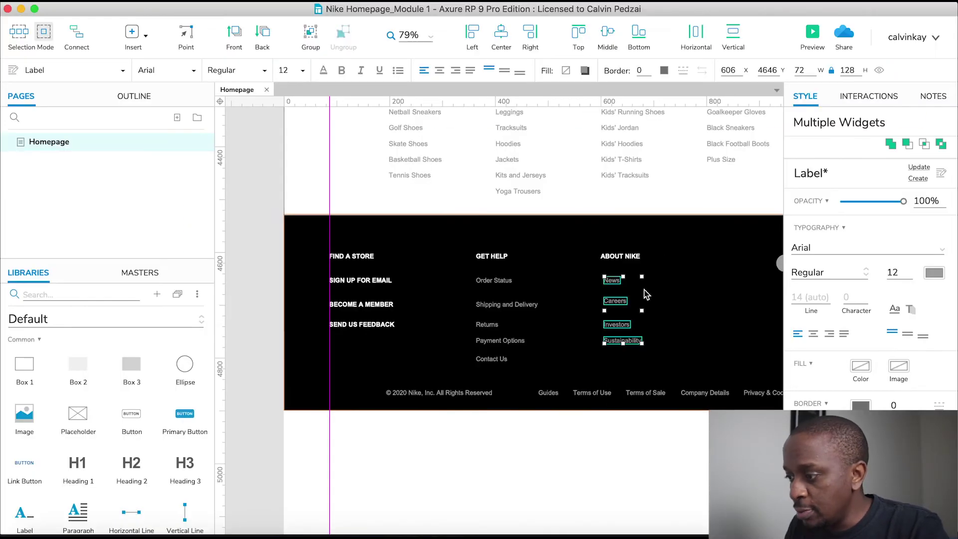
click(732, 34)
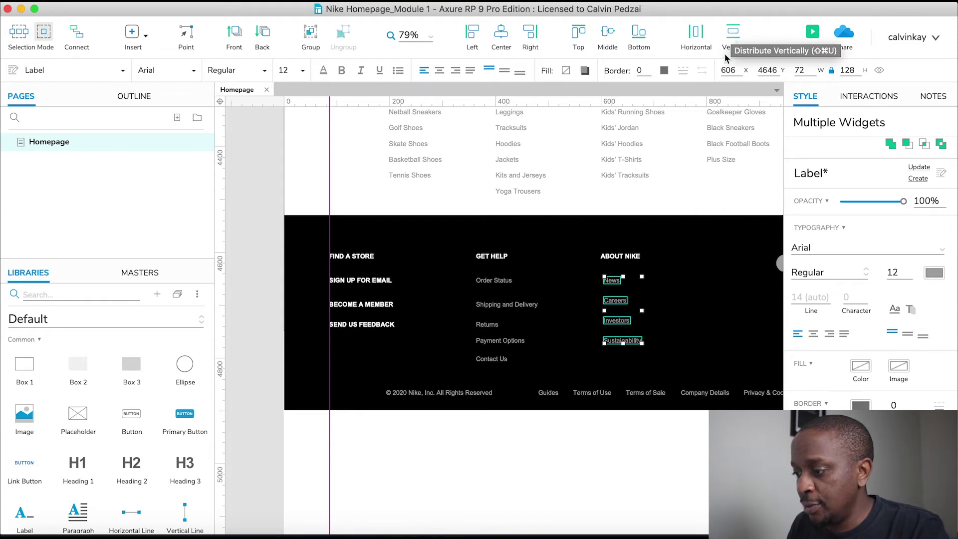
click(644, 209)
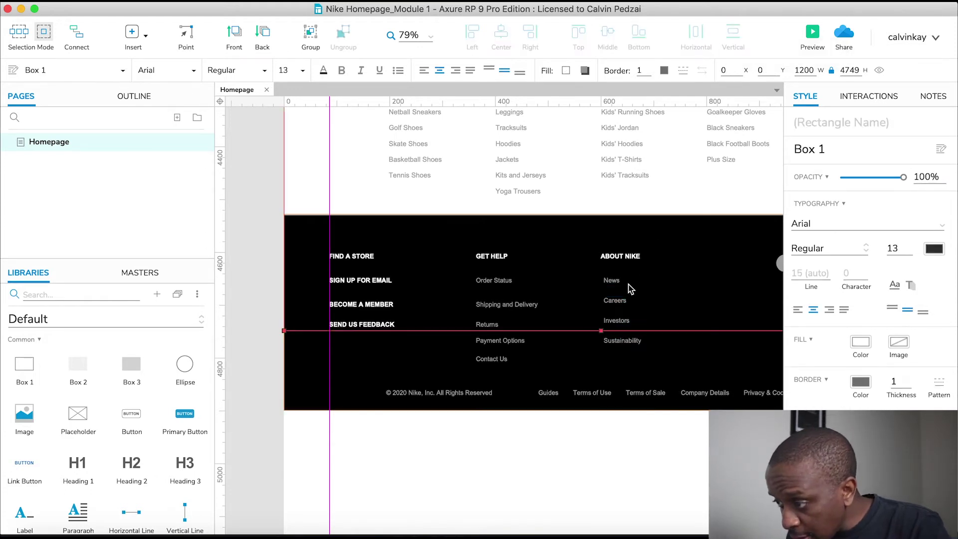
- Nudge the four About Nike links slightly up and left to x 600, y 4639
key(super+Tab)
key(super+Tab)
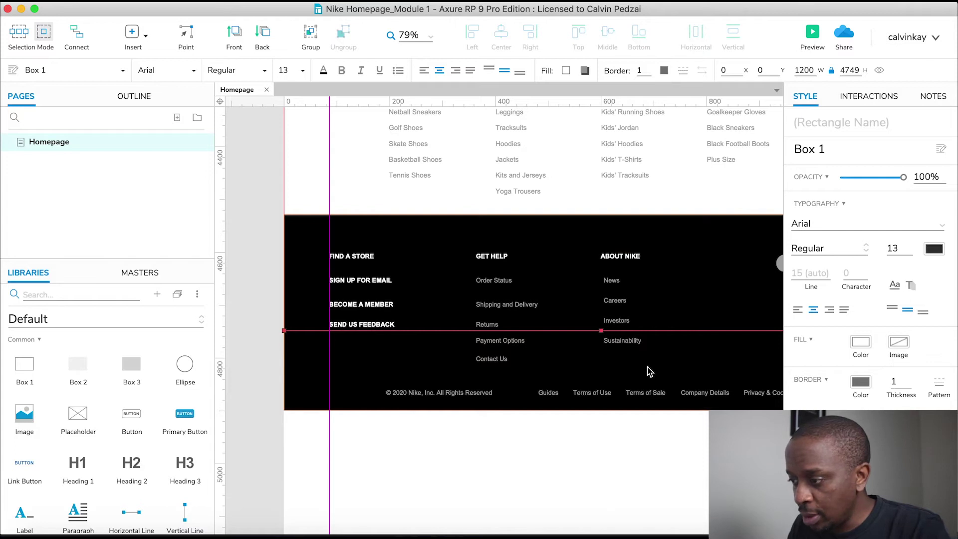
drag(597, 199, 660, 369)
shift+click(615, 254)
scroll(613, 253, up, 5)
drag(609, 298, 605, 292)
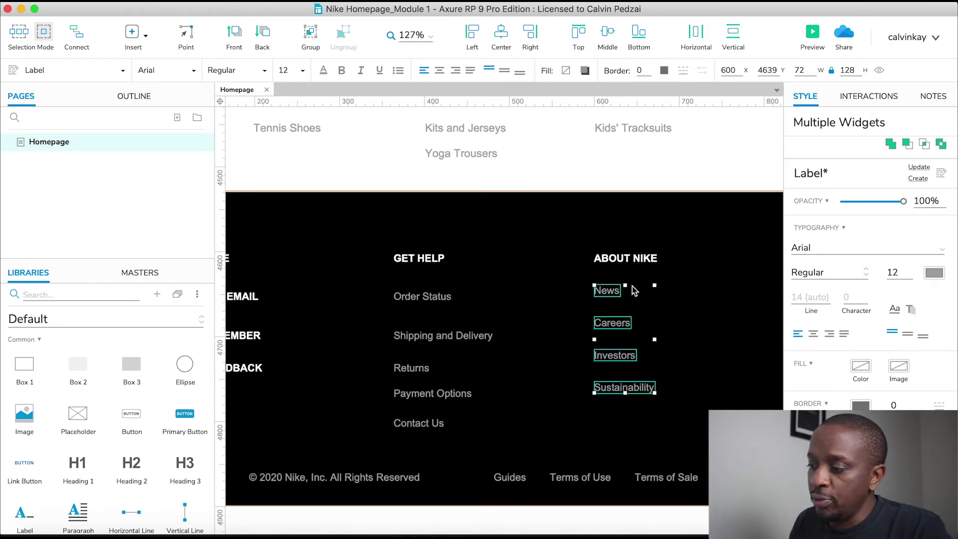
- Top-align Order Status with News and move Payment Options up slightly
click(422, 297)
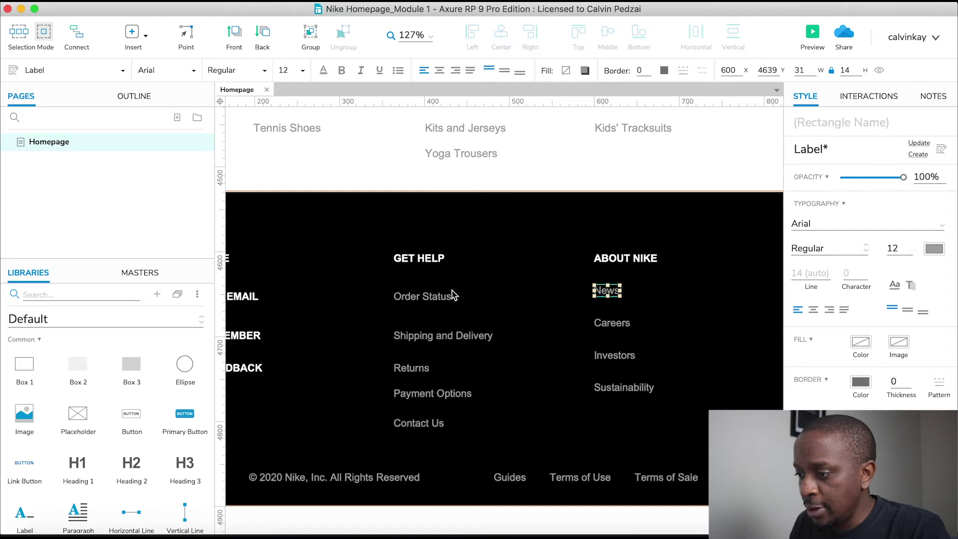
shift+click(422, 297)
click(578, 32)
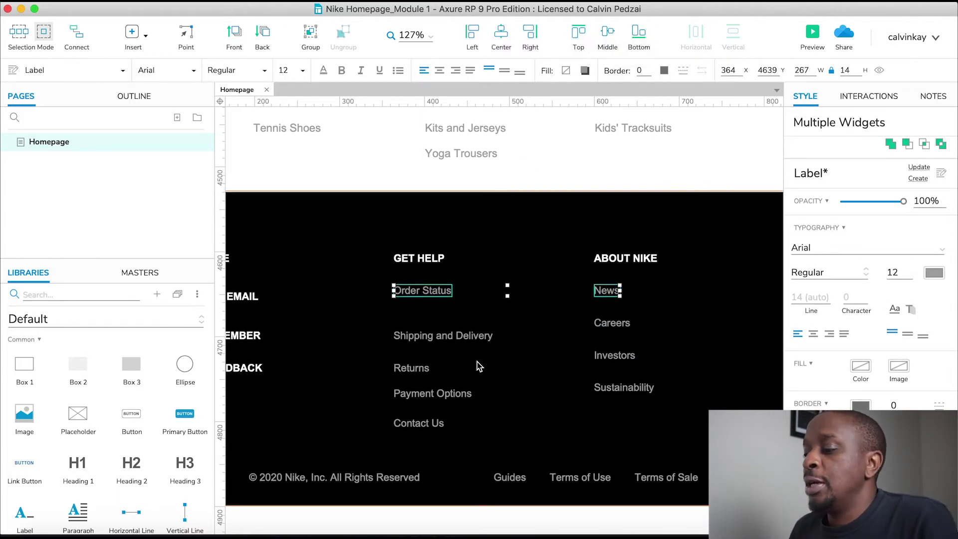
click(424, 337)
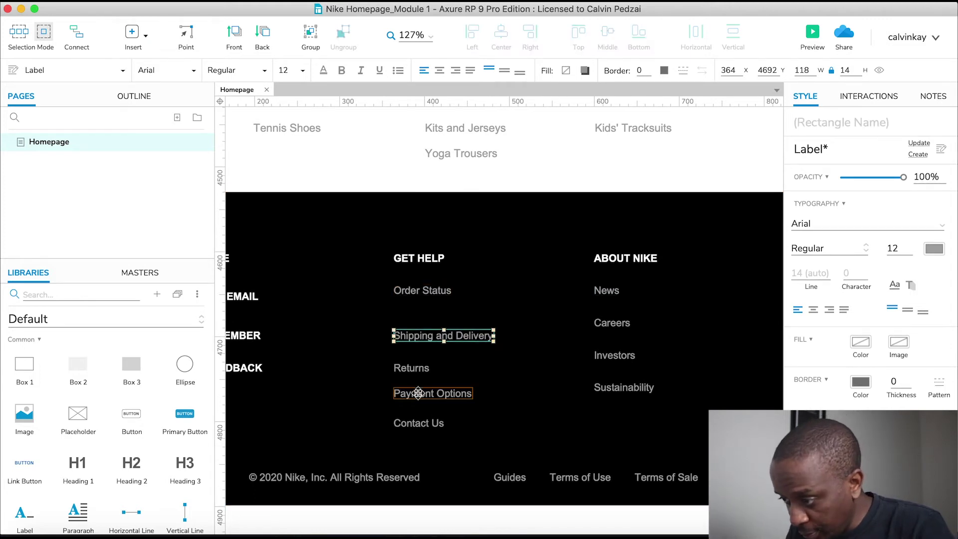
drag(418, 392, 418, 386)
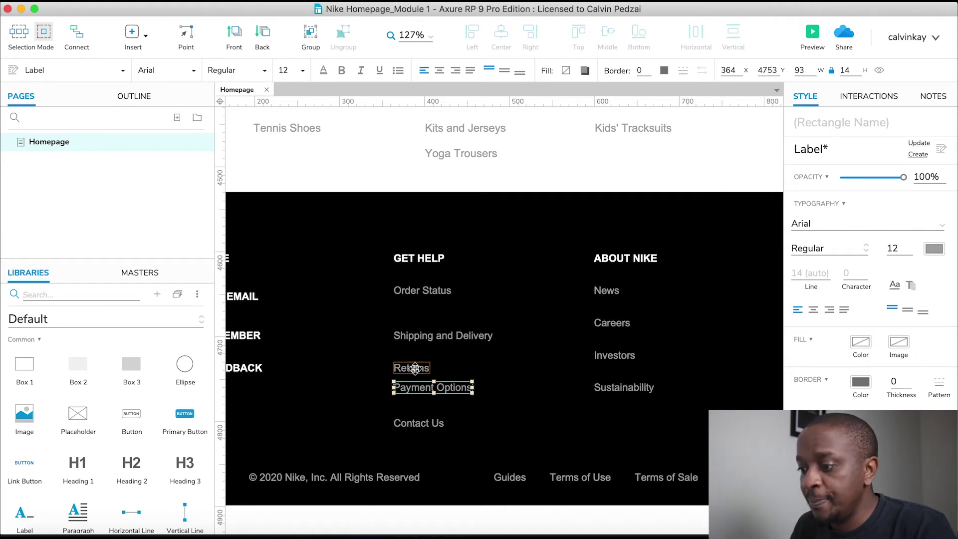
- Evenly space the four Get Help links and raise Contact Us to y 4786
shift+click(414, 369)
shift+click(414, 332)
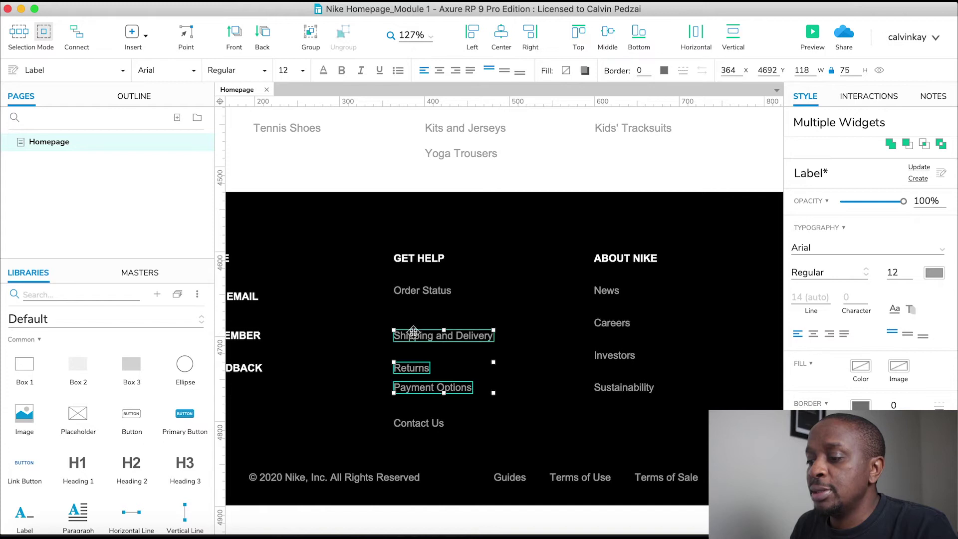
shift+click(407, 288)
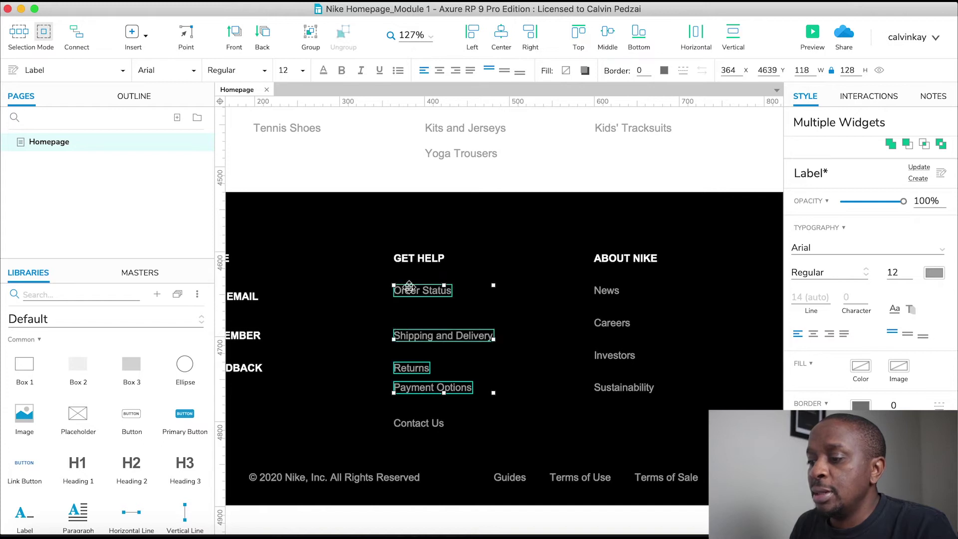
click(737, 32)
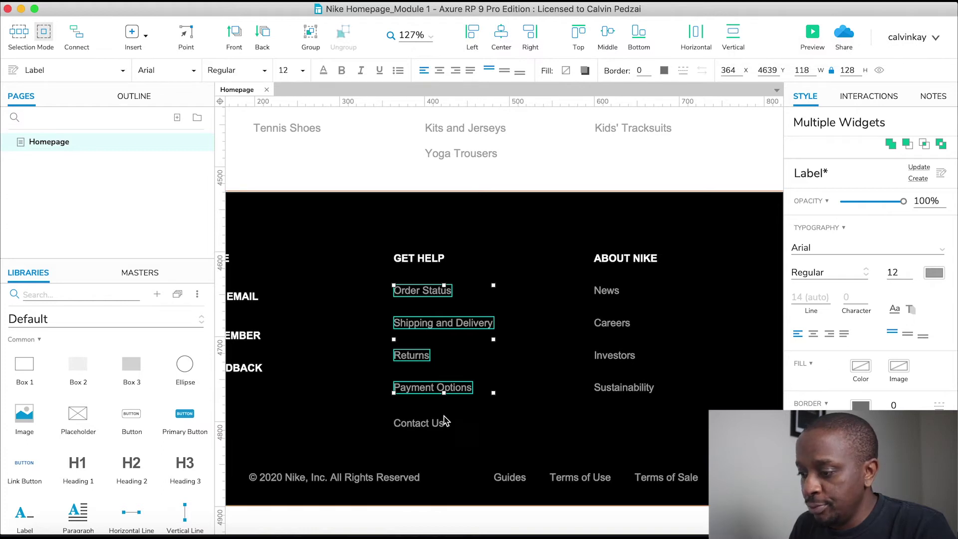
click(424, 423)
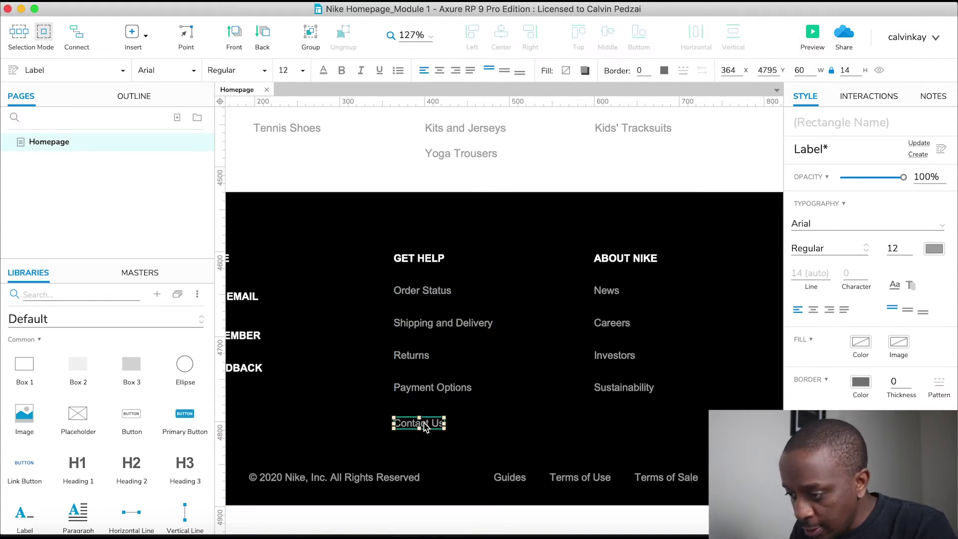
drag(409, 428, 409, 416)
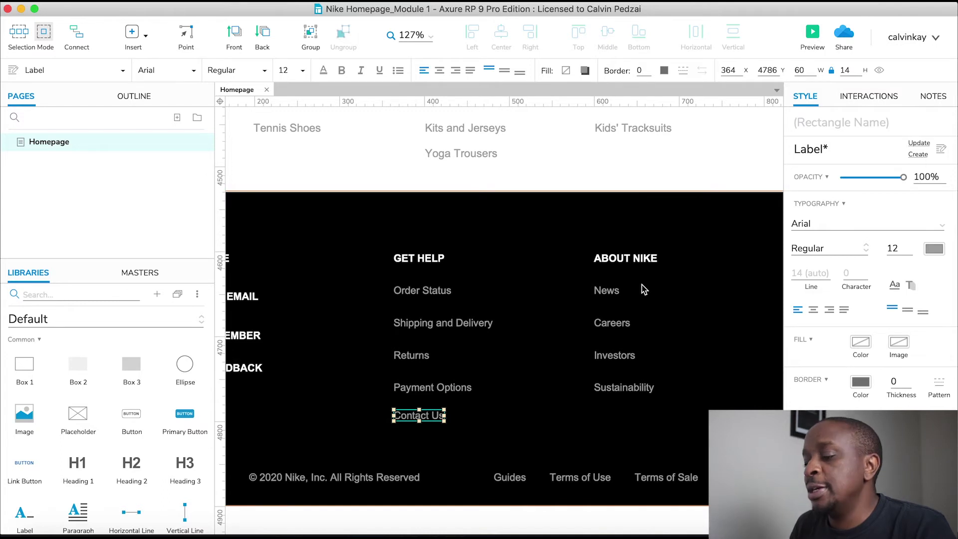
- Select the About Nike and Get Help label columns, zoom out, and view nike.com's footer
click(585, 172)
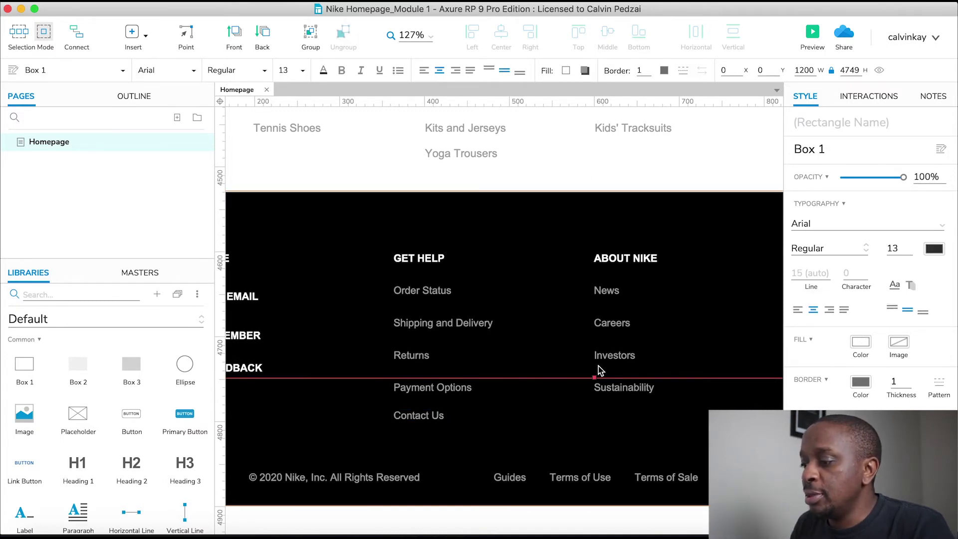
drag(583, 173, 707, 430)
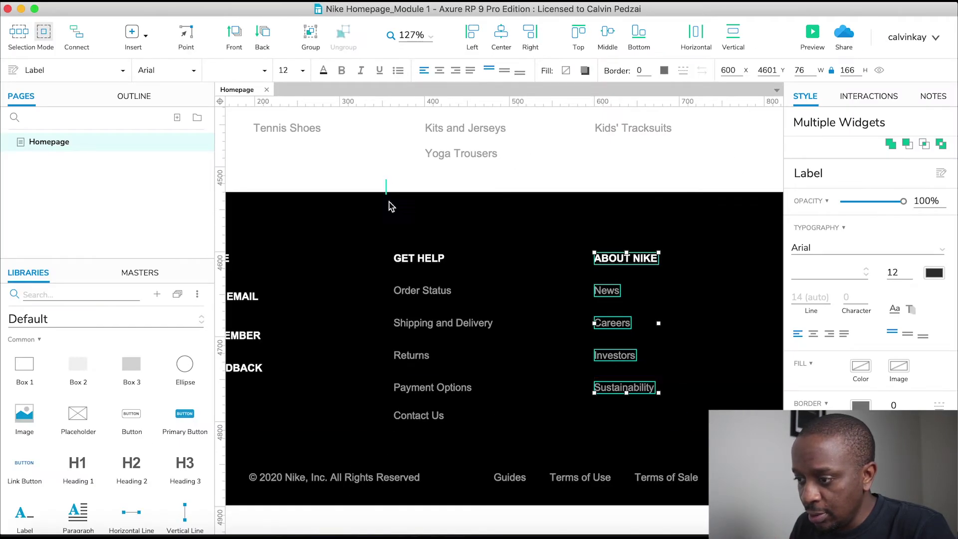
drag(390, 203, 519, 462)
scroll(496, 257, left, 5)
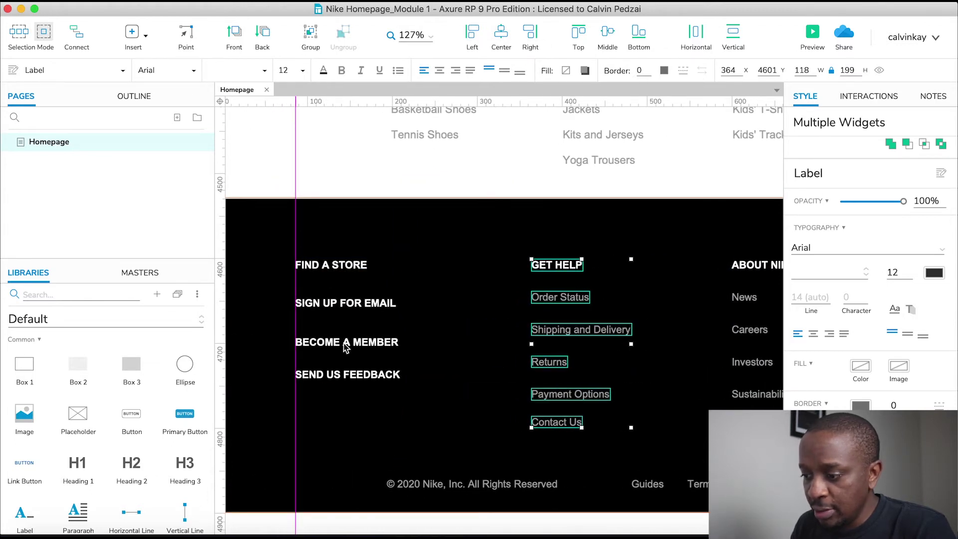
scroll(472, 367, down, 3)
scroll(469, 361, down, 2)
key(super+Tab)
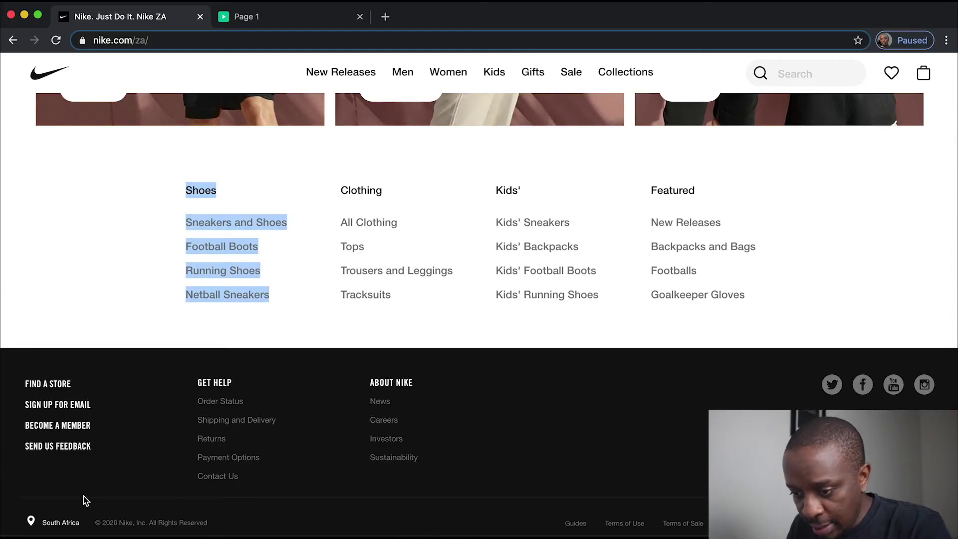
- Place a horizontal line above the copyright row and stretch it to 1025 wide
key(super+Tab)
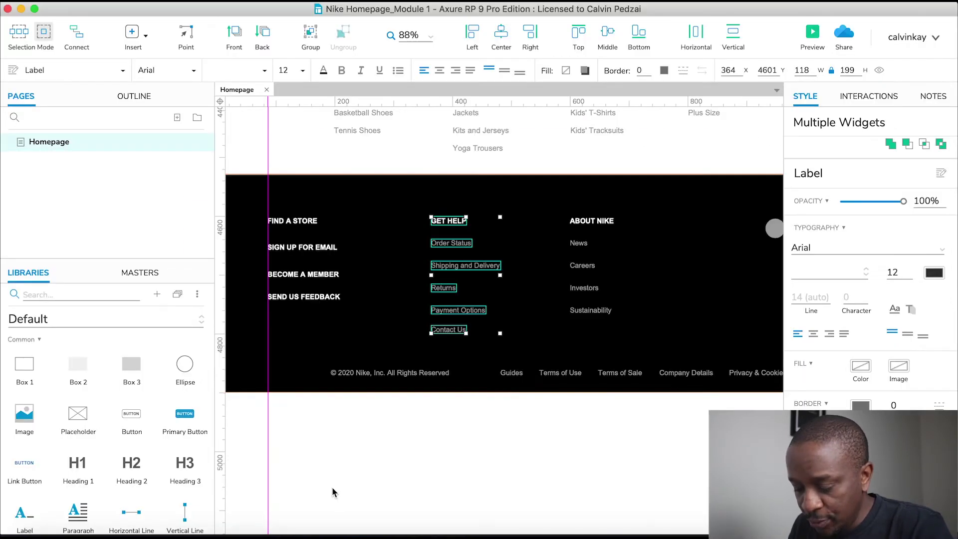
scroll(182, 472, down, 3)
drag(135, 407, 270, 352)
scroll(392, 358, down, 5)
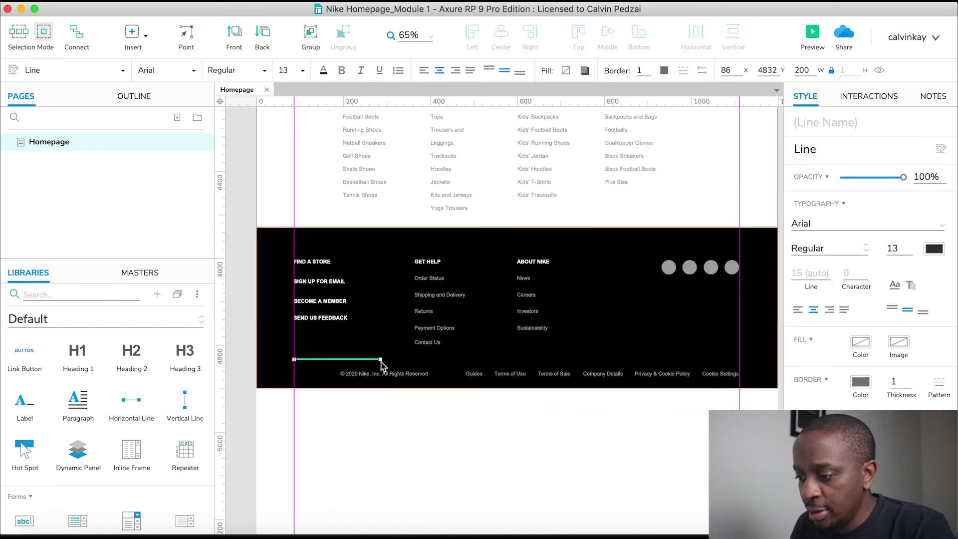
drag(381, 360, 381, 360)
scroll(381, 360, up, 5)
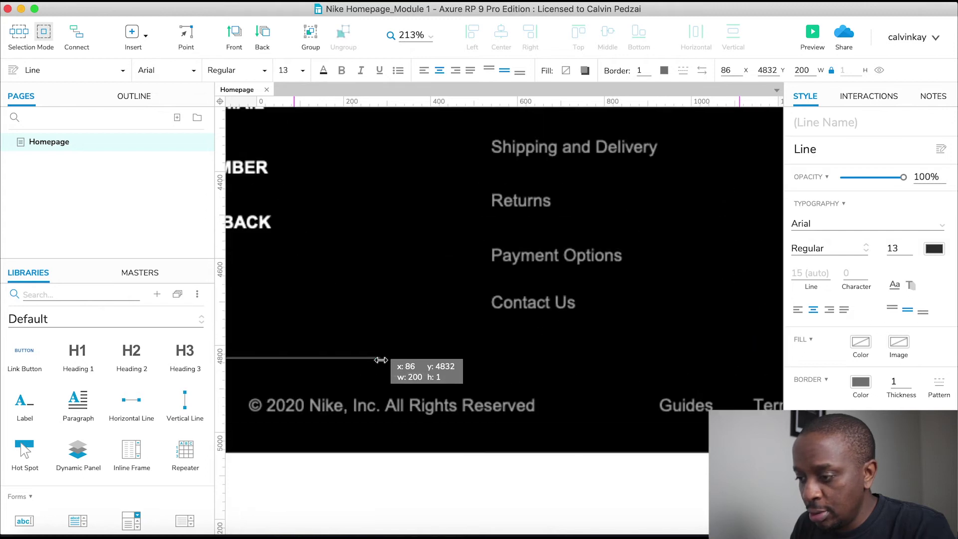
drag(379, 360, 380, 360)
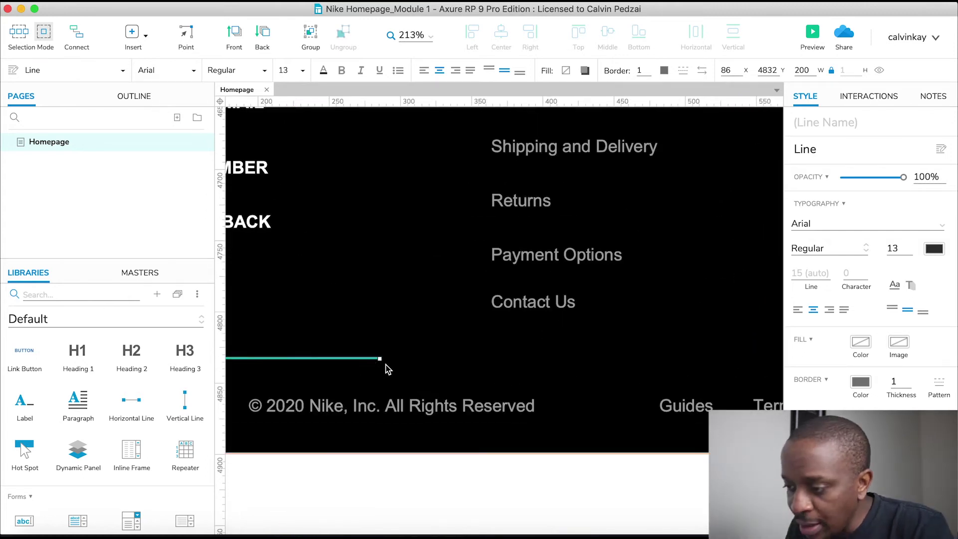
drag(381, 360, 628, 370)
- Set the divider line's border colour to grey #797979
scroll(466, 349, down, 5)
click(579, 350)
scroll(579, 350, down, 1)
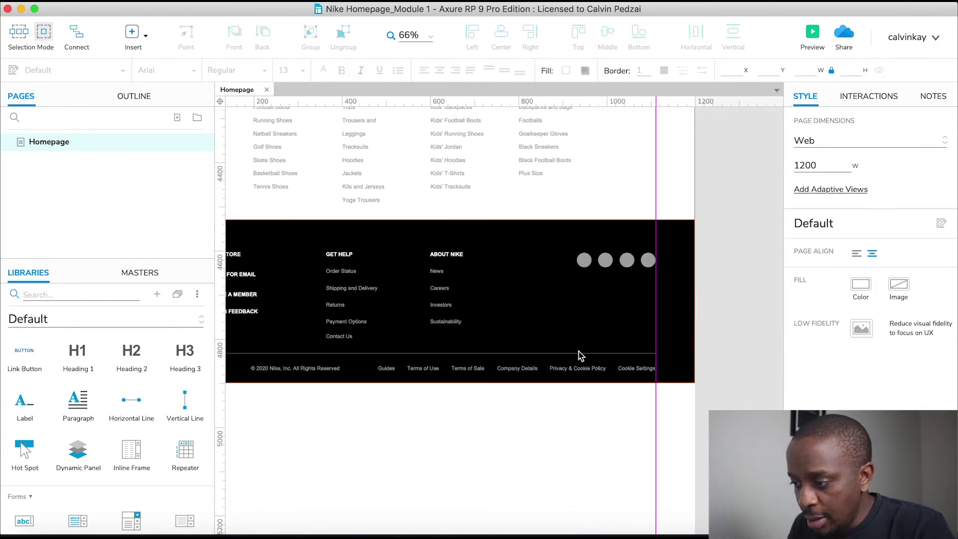
scroll(344, 322, down, 2)
scroll(344, 322, left, 2)
key(super+Tab)
key(super+Tab)
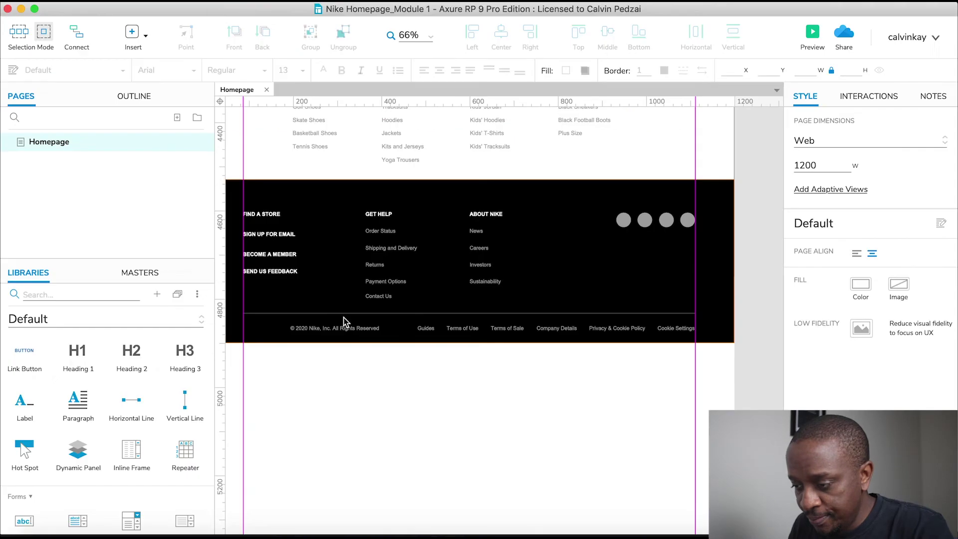
click(315, 314)
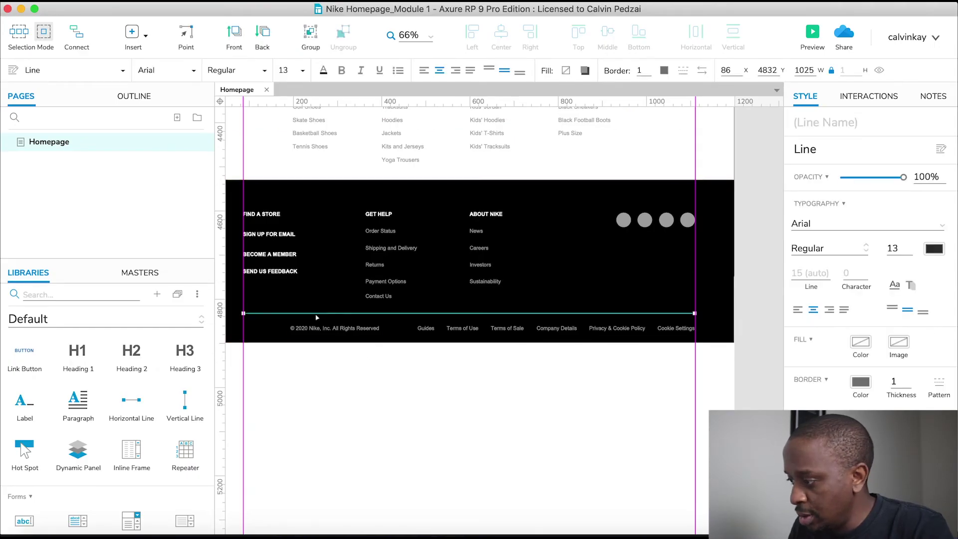
click(861, 382)
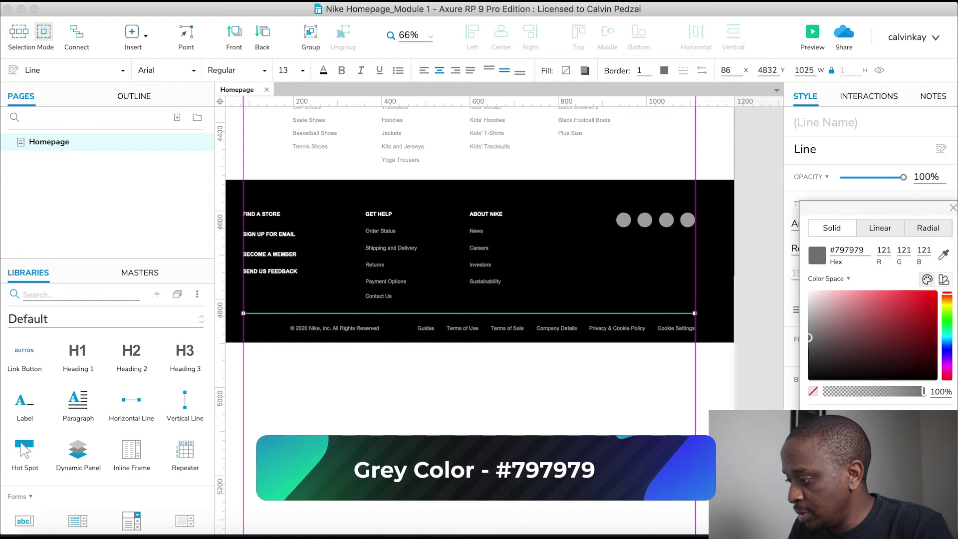
scroll(553, 294, up, 5)
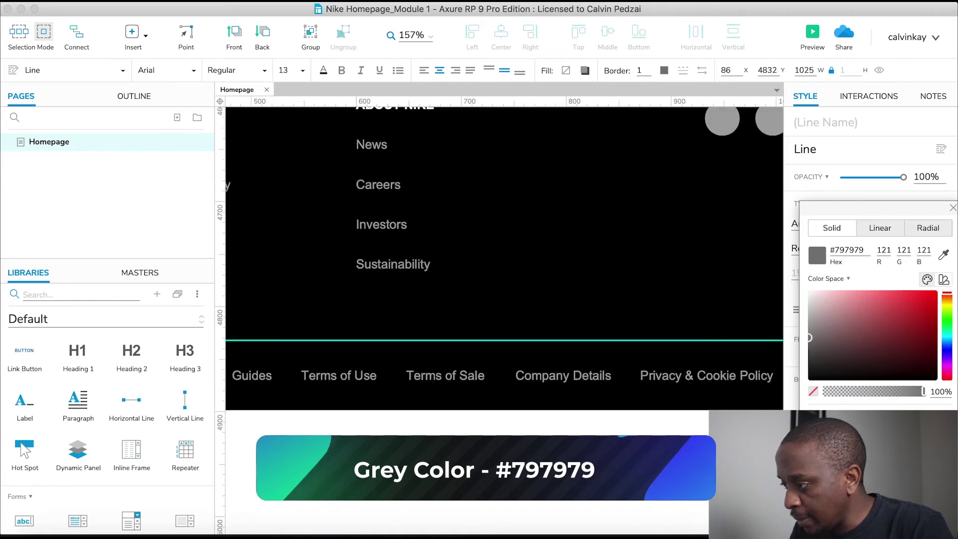
click(573, 418)
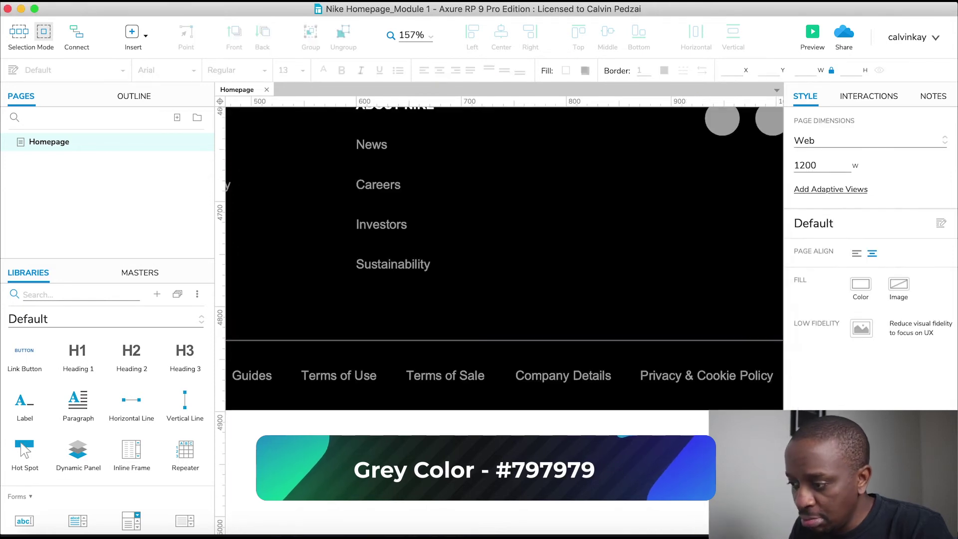
scroll(584, 469, down, 5)
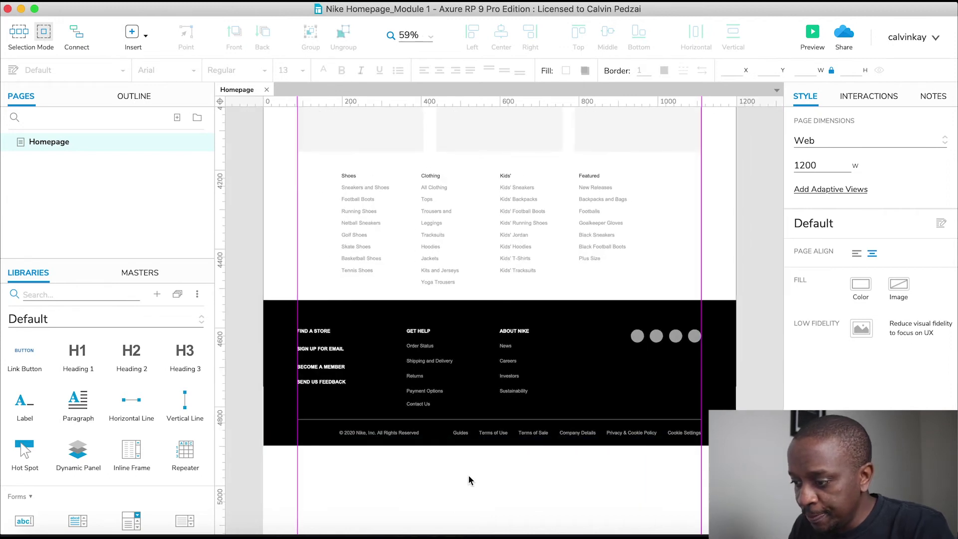
- Duplicate the copyright label to its left and retype it as 'South Africa'
key(super+Tab)
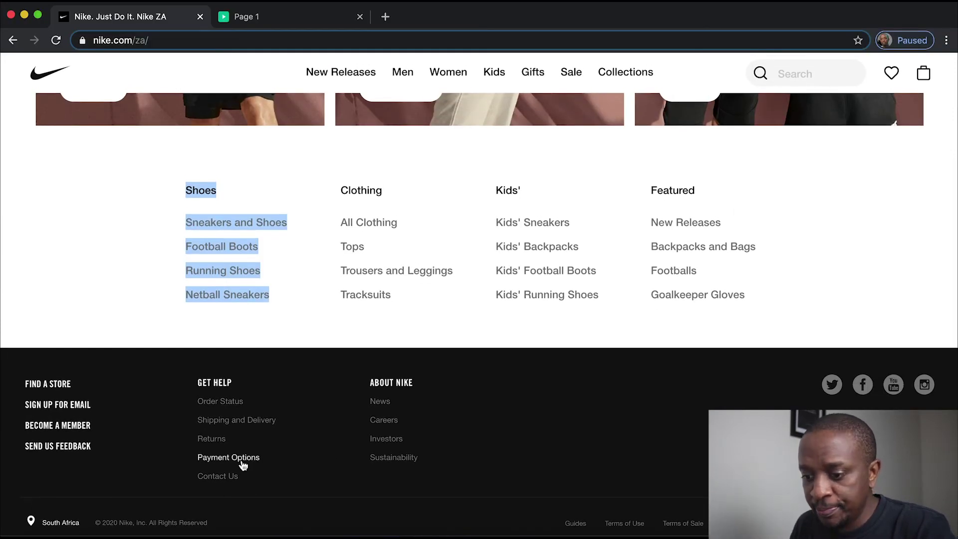
key(super+Tab)
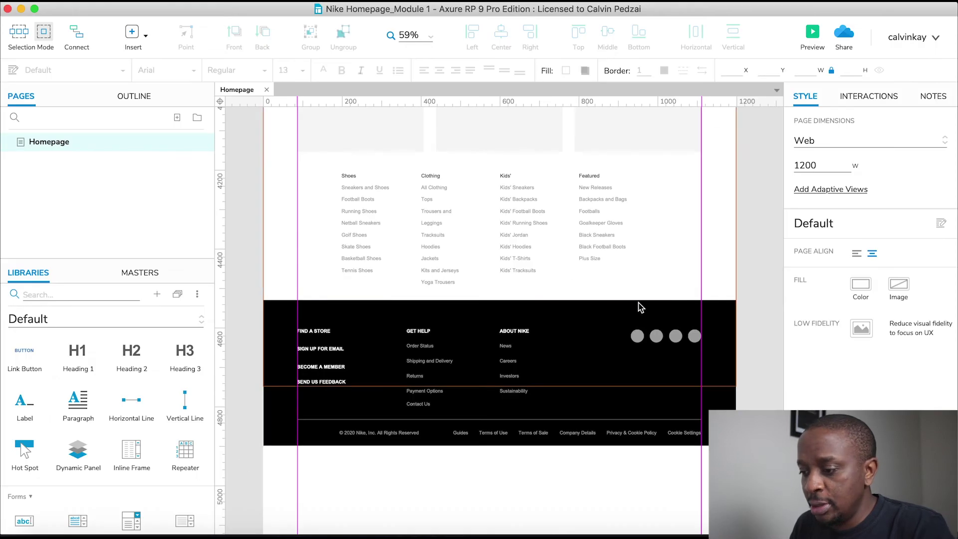
click(387, 435)
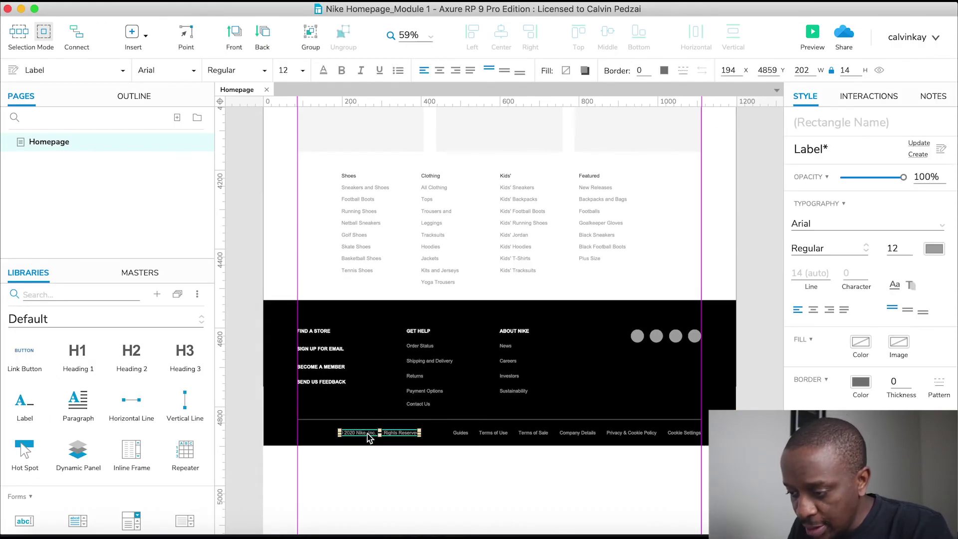
scroll(379, 422, up, 4)
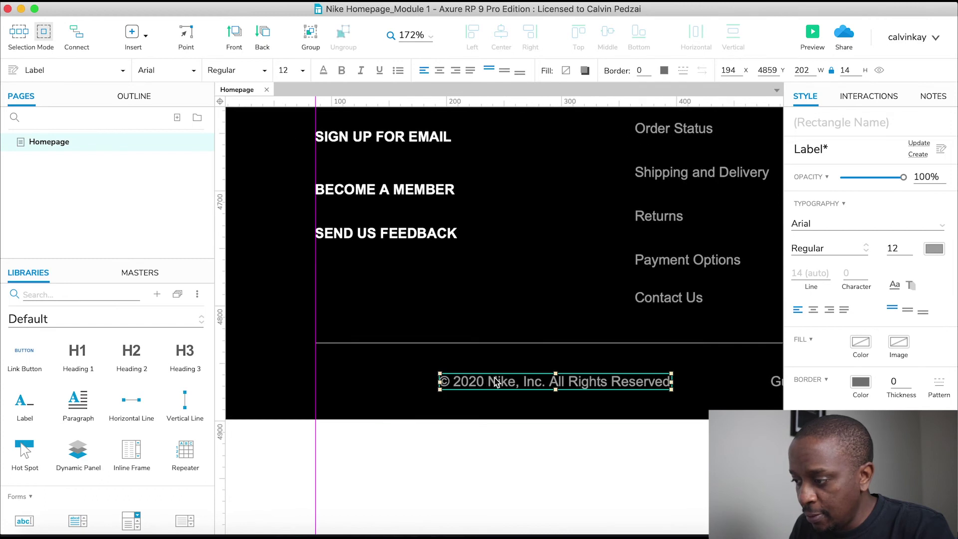
drag(497, 384, 349, 383)
double_click(404, 382)
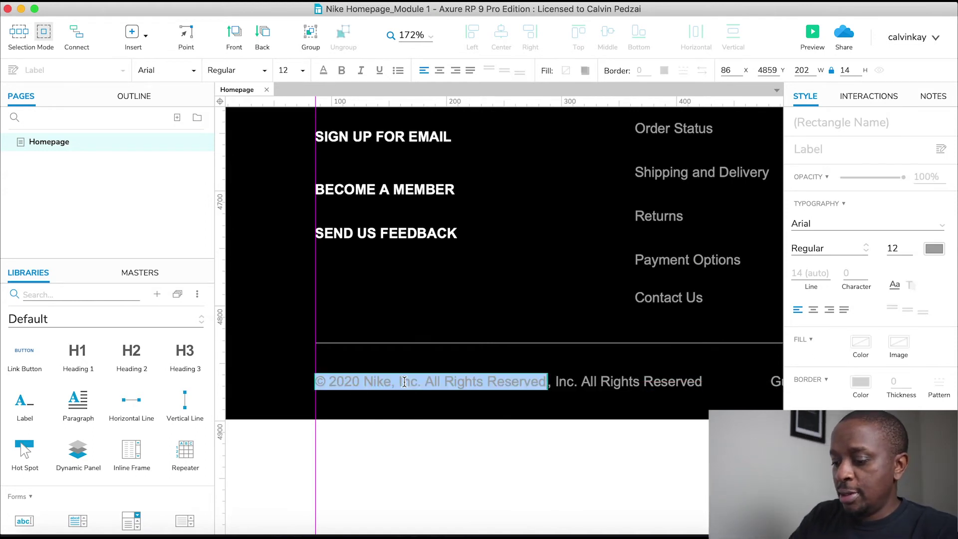
text(Sou)
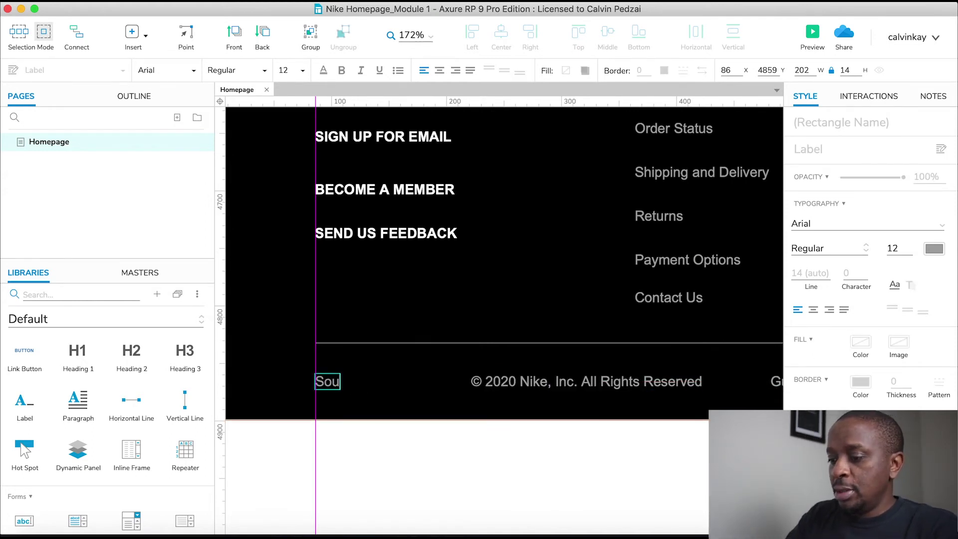
text(th Africa)
click(448, 463)
- Make the South Africa label's text white (#FFFFFF)
click(352, 388)
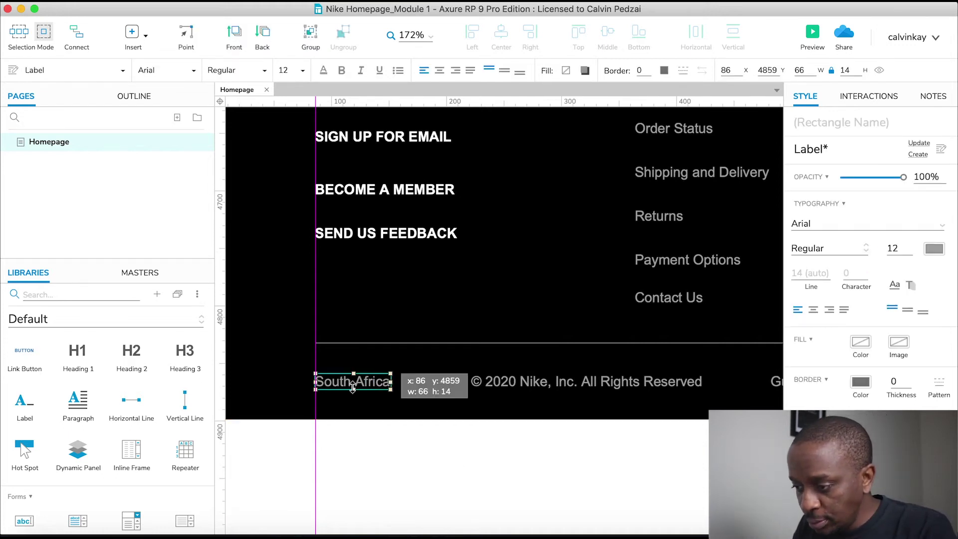
click(936, 255)
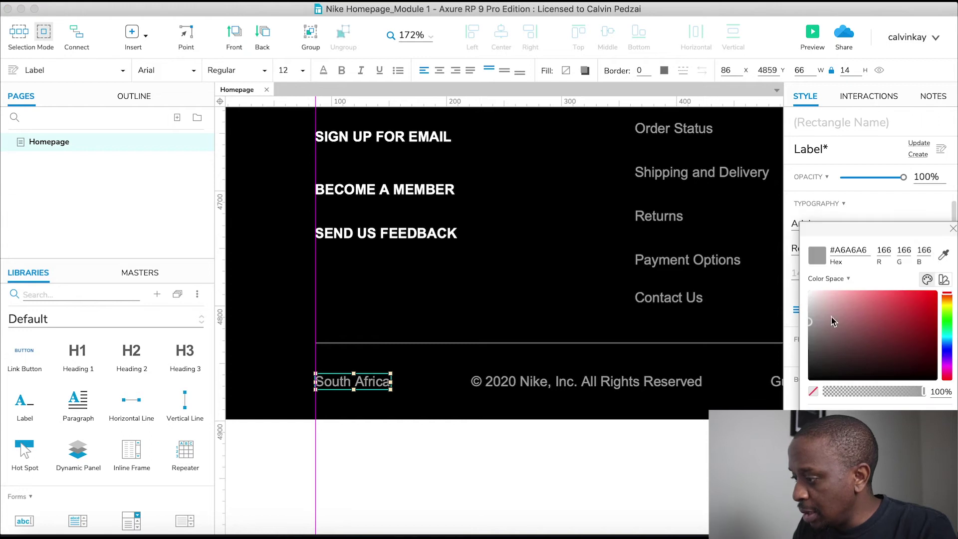
click(812, 293)
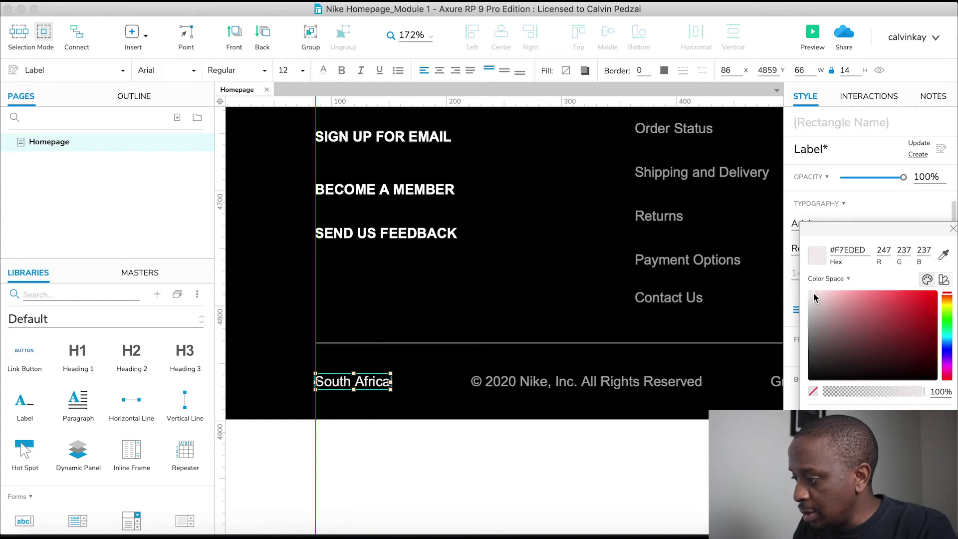
click(953, 230)
click(619, 508)
key(super+Tab)
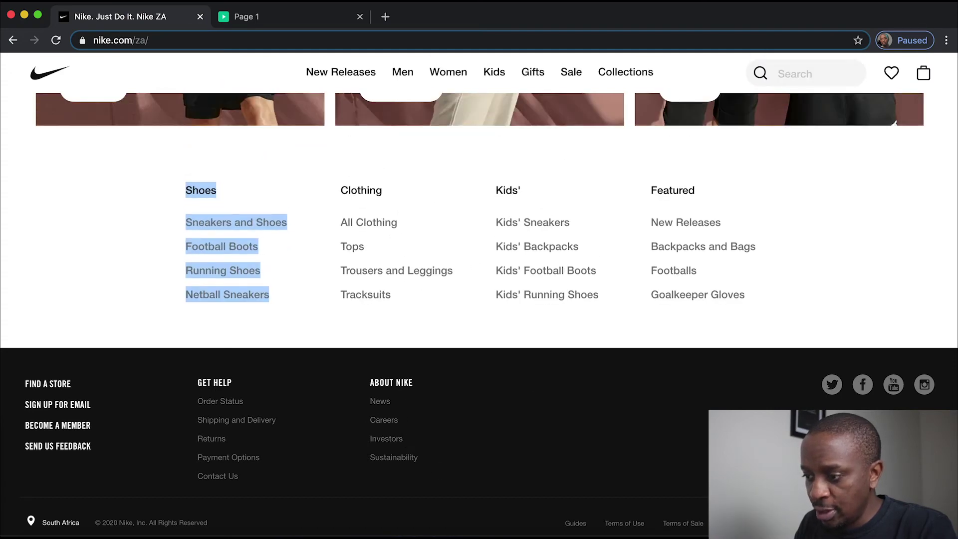
- Reduce the bottom-row copyright and legal link labels to size 10
key(super+Tab)
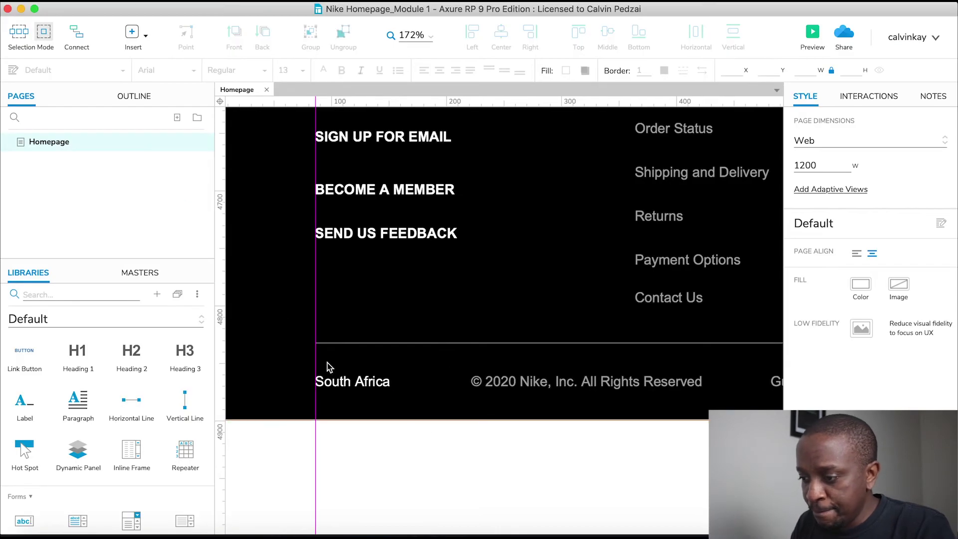
scroll(344, 380, down, 3)
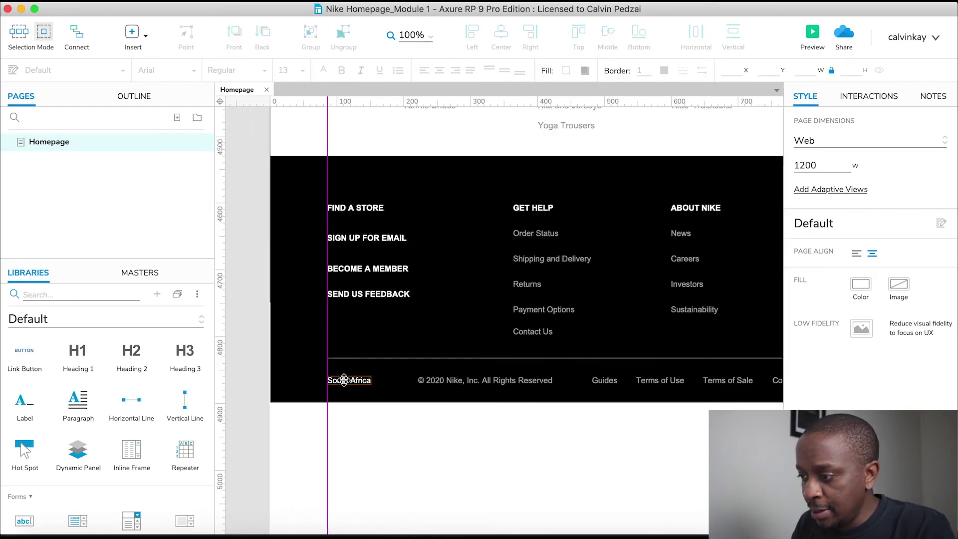
scroll(344, 380, down, 3)
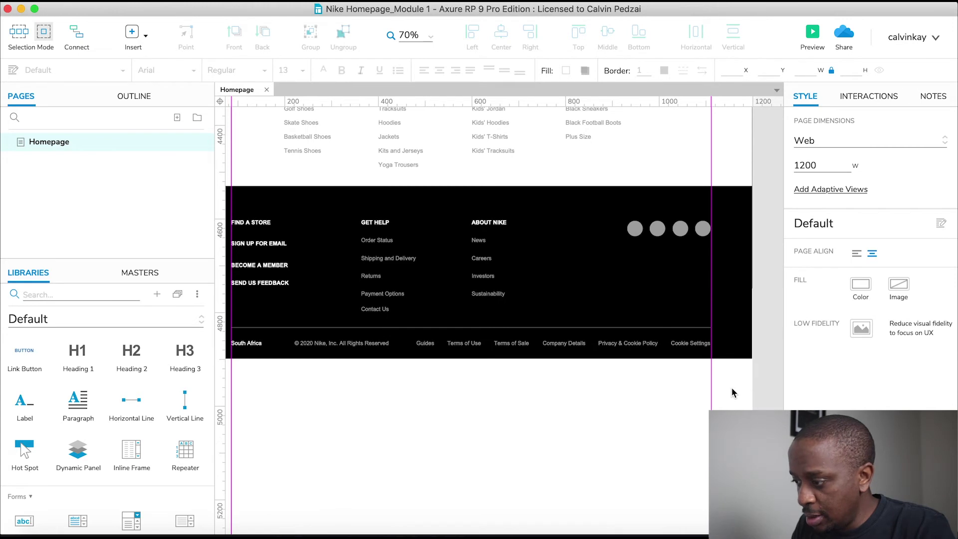
drag(732, 388, 283, 331)
click(909, 278)
click(909, 278)
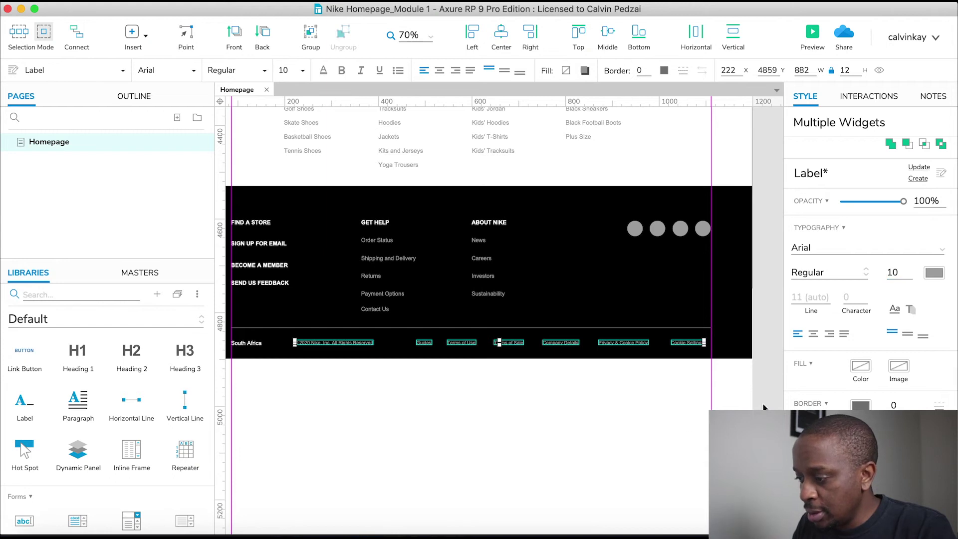
click(776, 388)
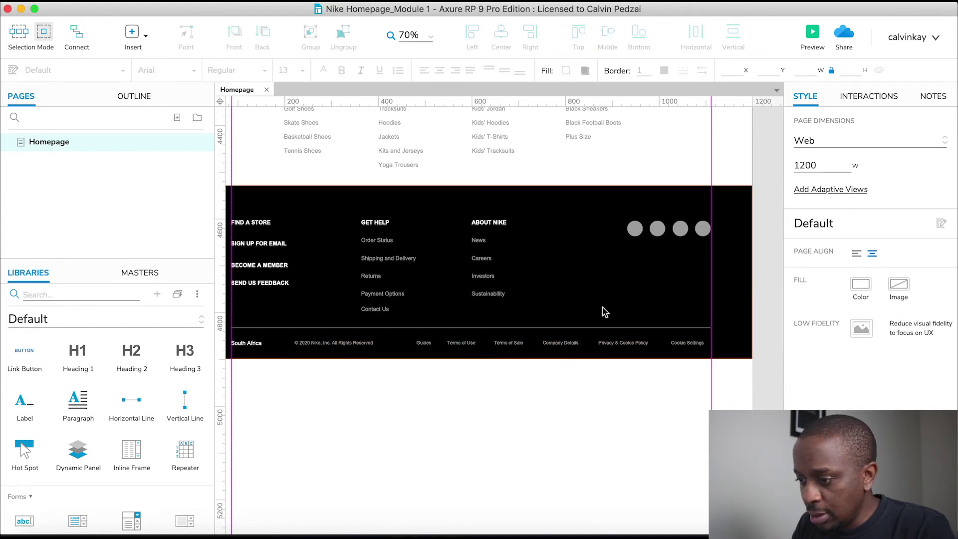
- Set the GET HELP and ABOUT NIKE links and left-column headings to size 11
click(348, 172)
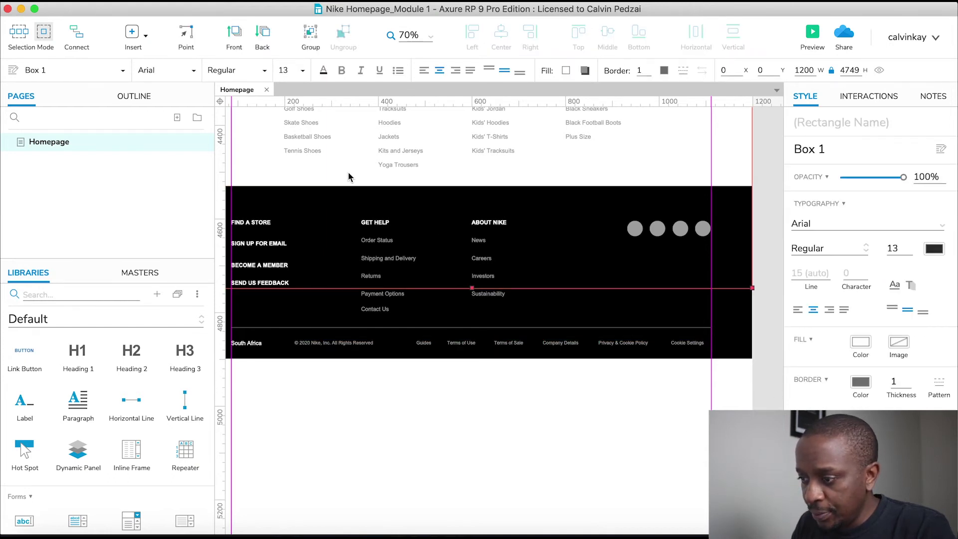
drag(348, 173, 534, 325)
key(super+Tab)
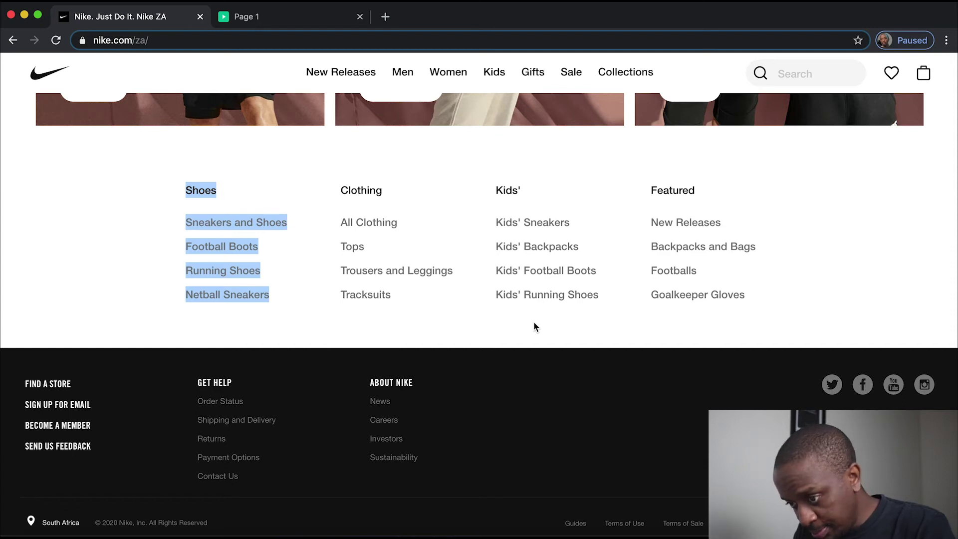
key(super+Tab)
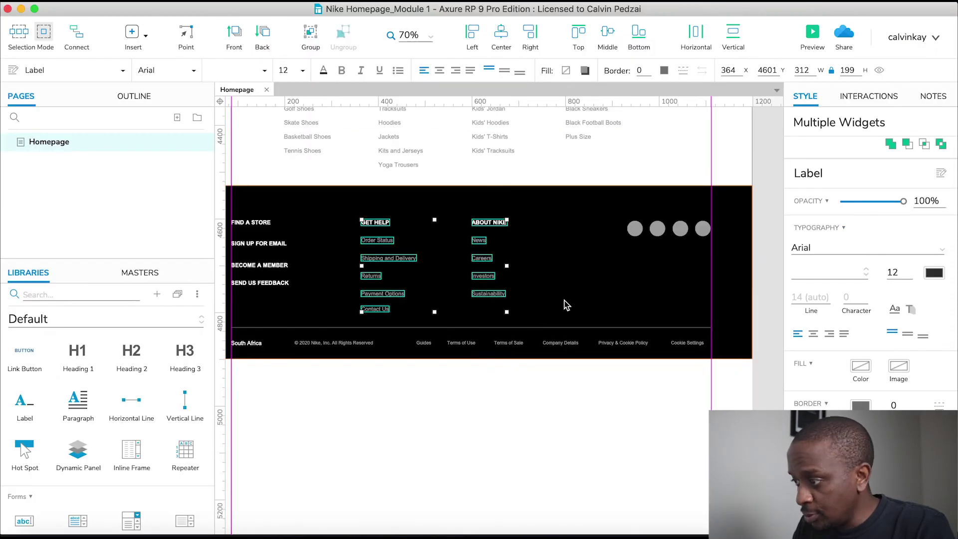
click(910, 276)
scroll(416, 281, left, 5)
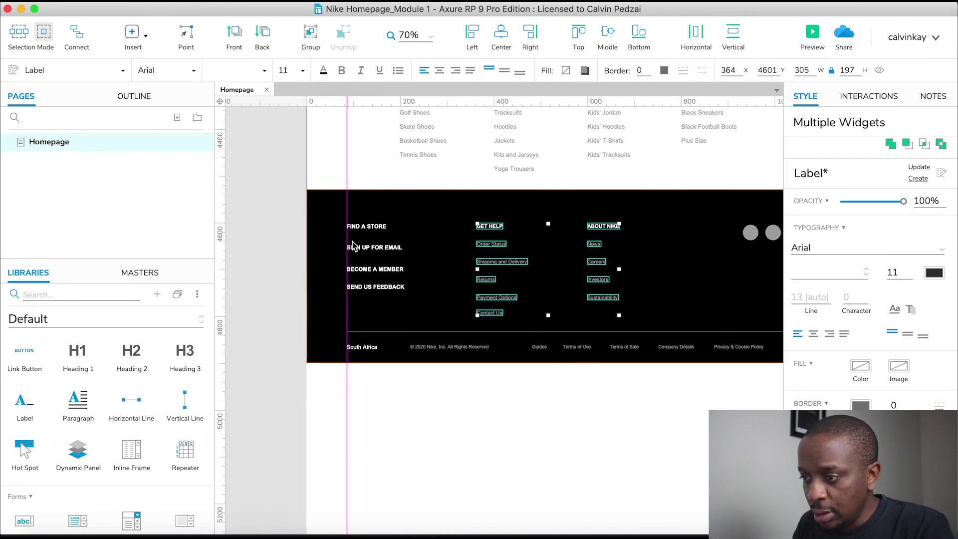
drag(294, 208, 451, 302)
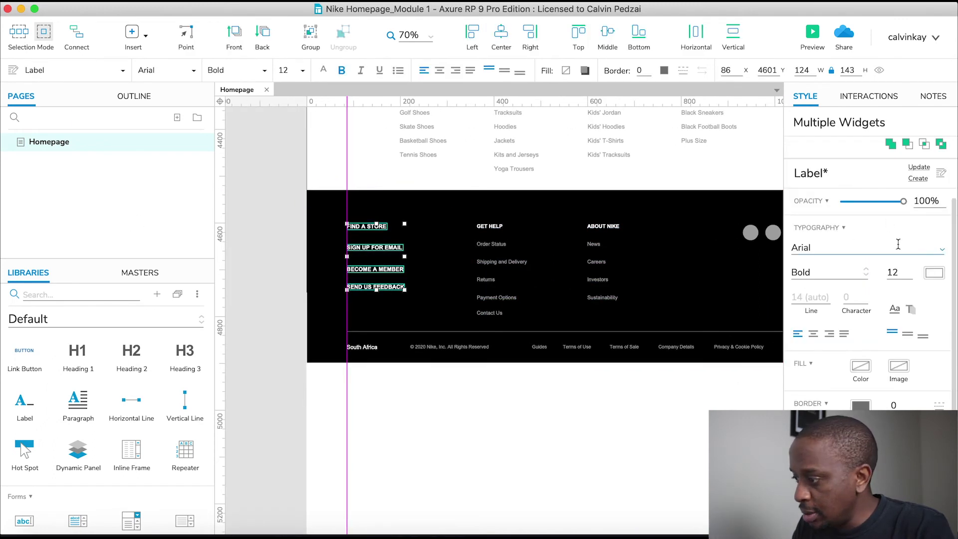
click(910, 278)
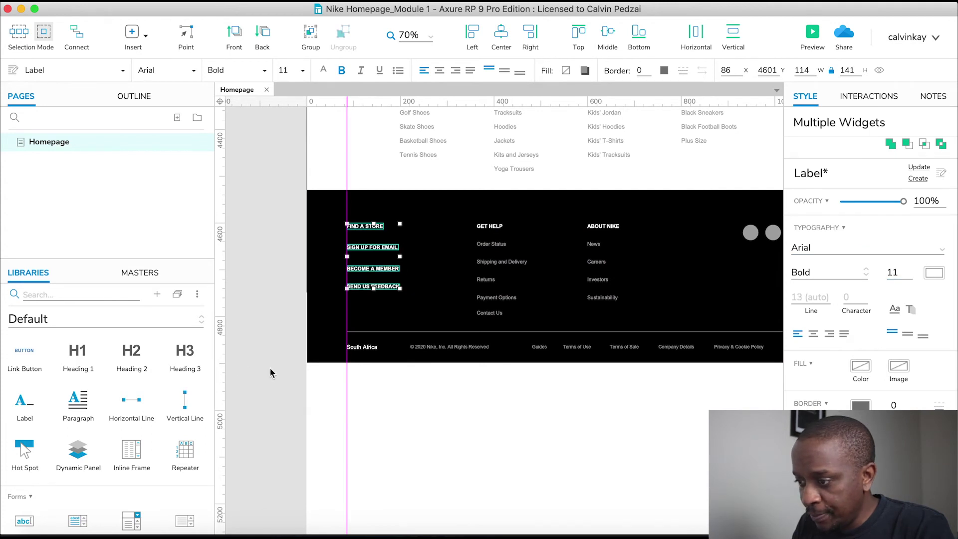
click(273, 382)
key(super+Tab)
- Unlock the black footer box and lower its top edge, trimming it to 344 tall at y 4556
key(super+Tab)
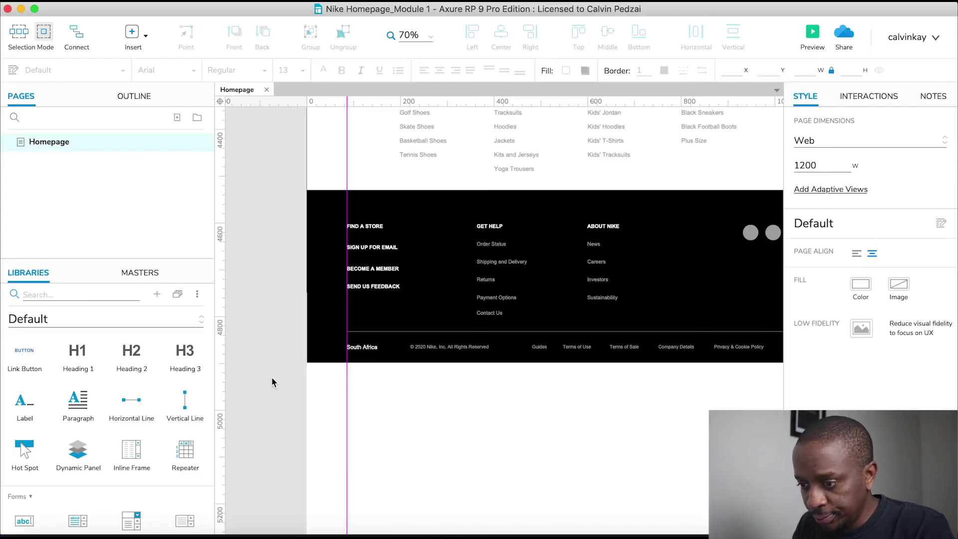
scroll(271, 377, down, 2)
key(super+Tab)
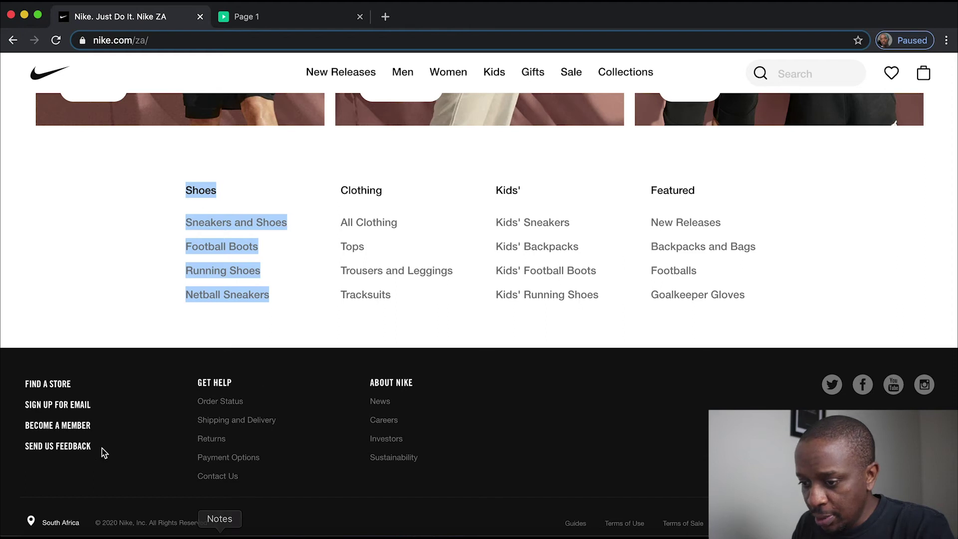
key(super+Tab)
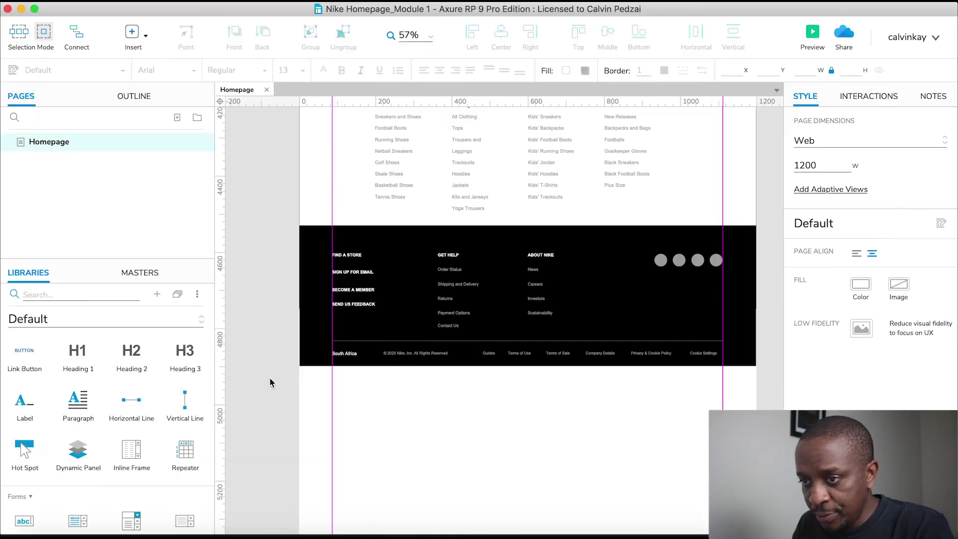
key(super+v)
key(super+Tab)
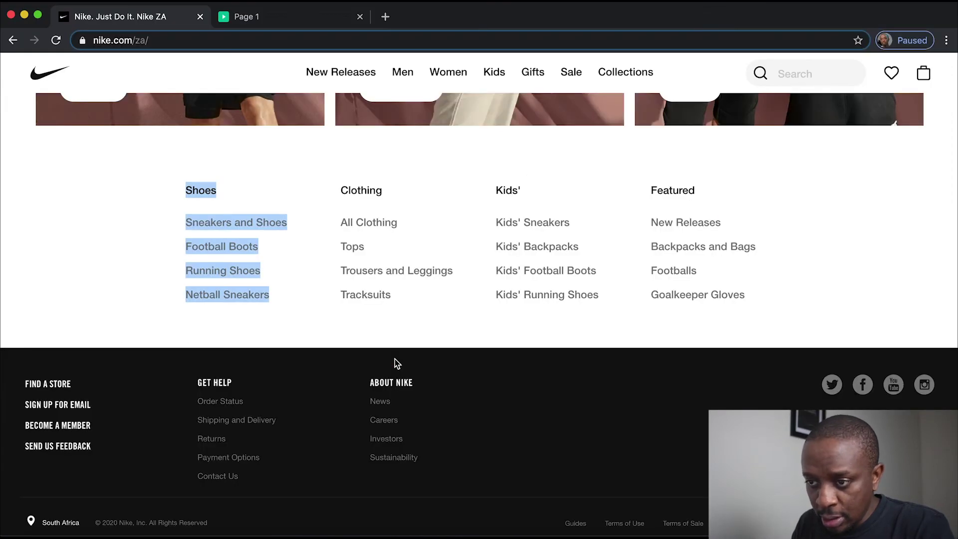
key(super+Tab)
scroll(394, 357, down, 3)
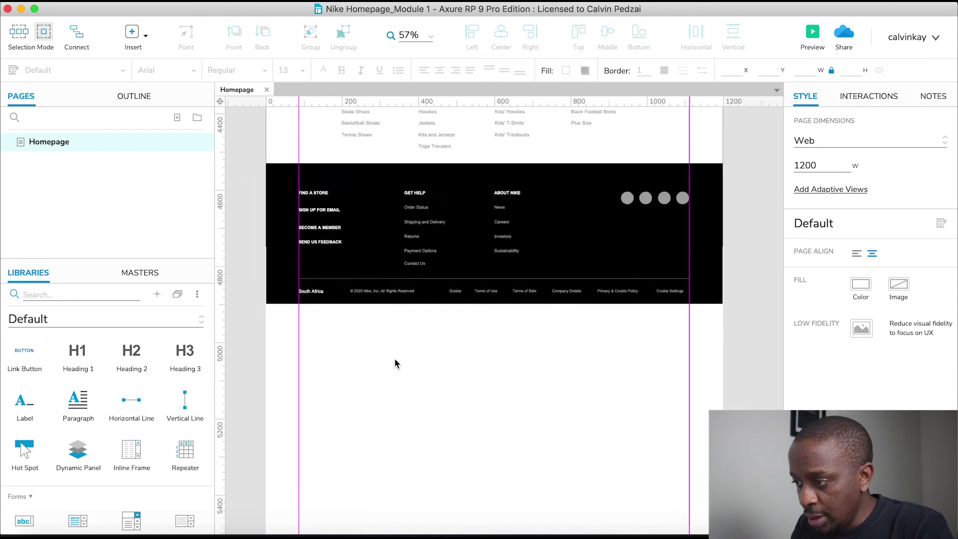
scroll(394, 358, right, 2)
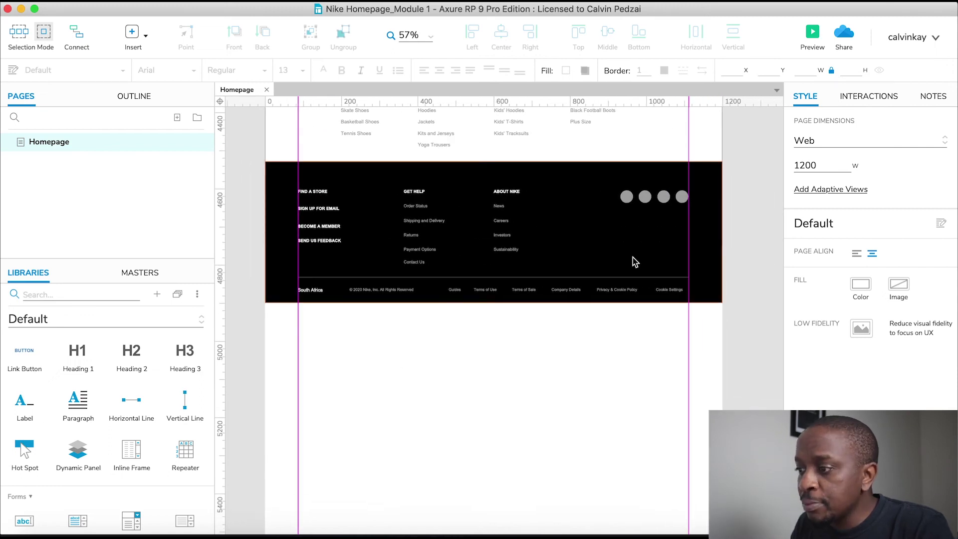
click(576, 195)
right_click(574, 190)
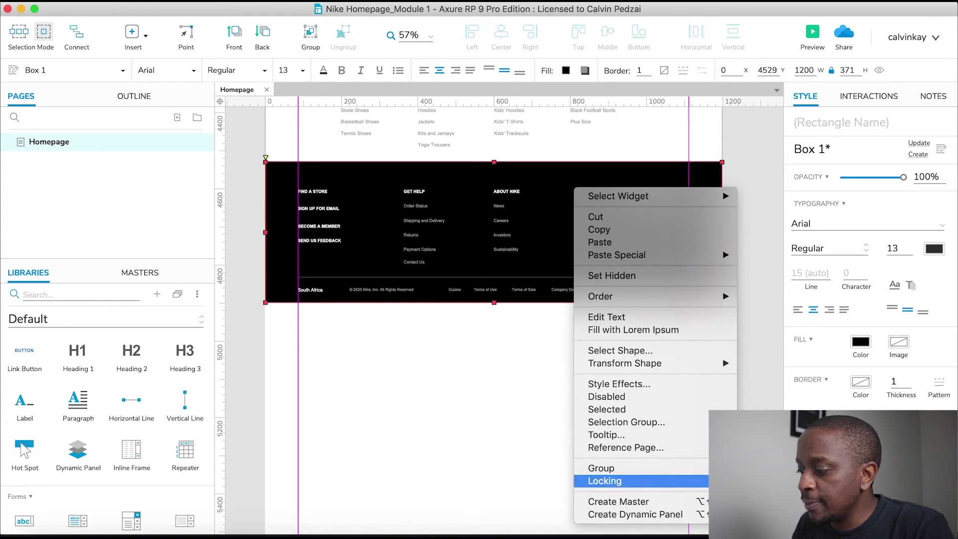
click(774, 481)
drag(495, 165, 494, 173)
click(771, 266)
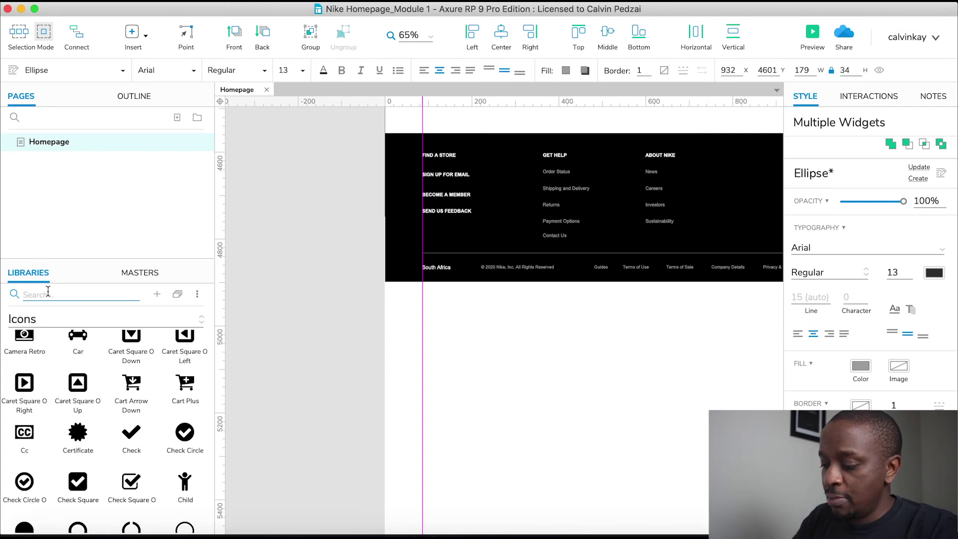
- Place a Map Marker icon from an Icons search for 'map' in the bottom row, with white text and fill
text(map)
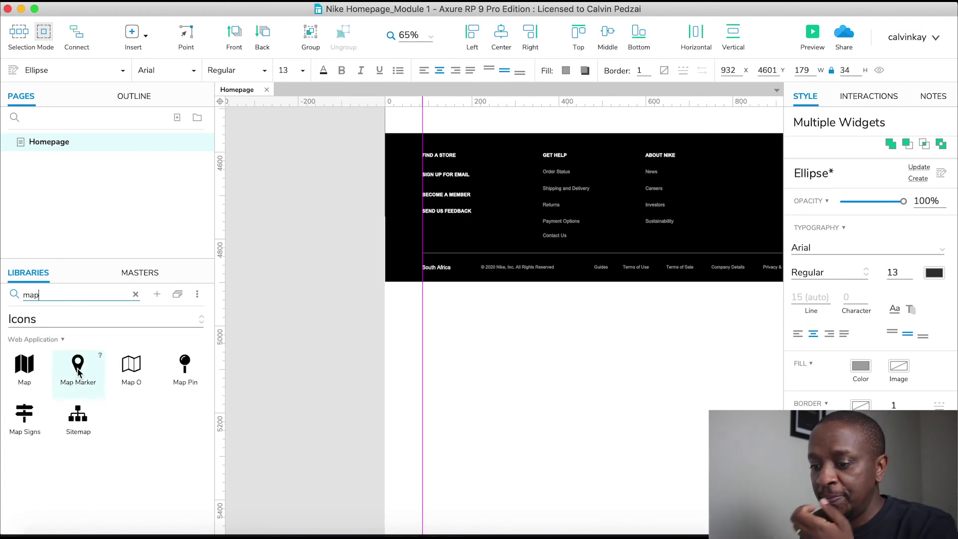
mouse_move(78, 369)
mouse_down()
mouse_move(343, 368)
mouse_move(444, 286)
mouse_move(451, 269)
mouse_up()
click(934, 250)
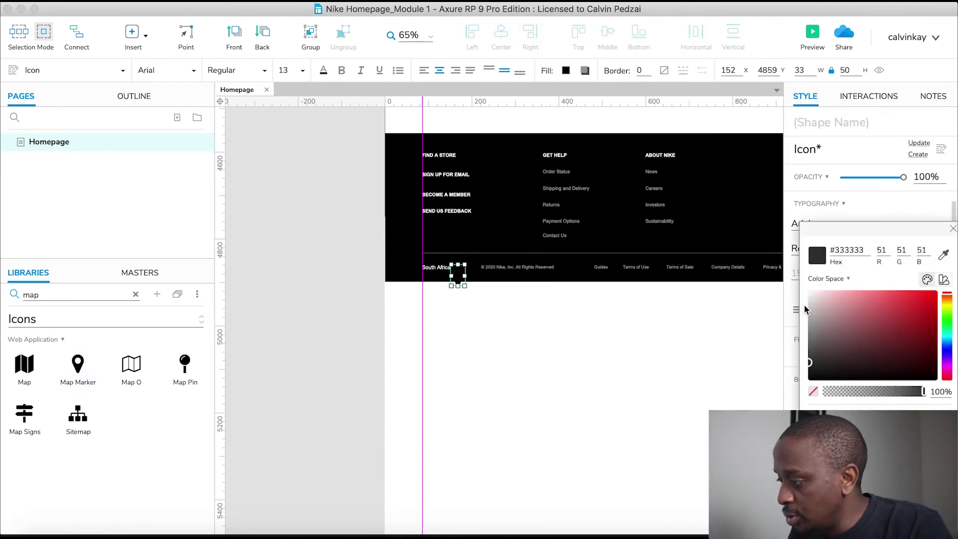
click(809, 299)
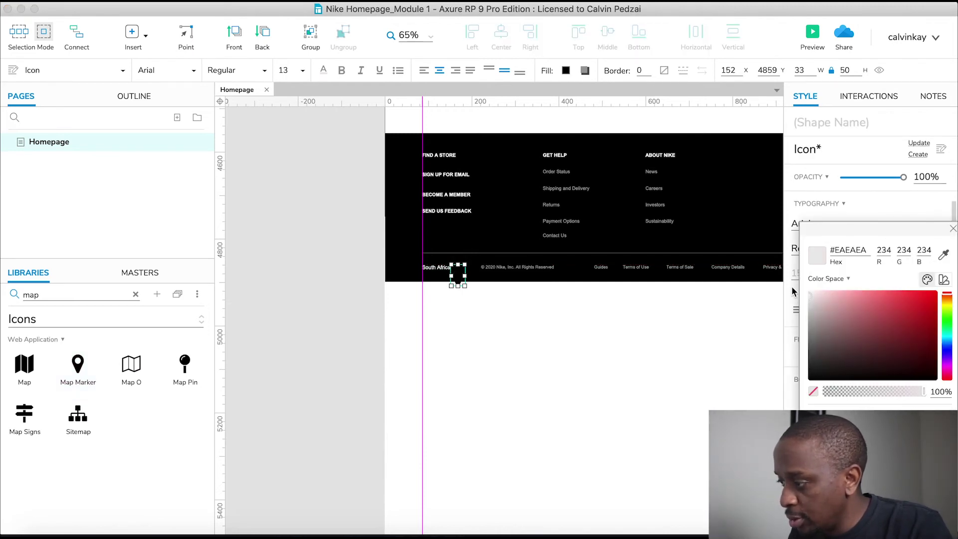
click(954, 228)
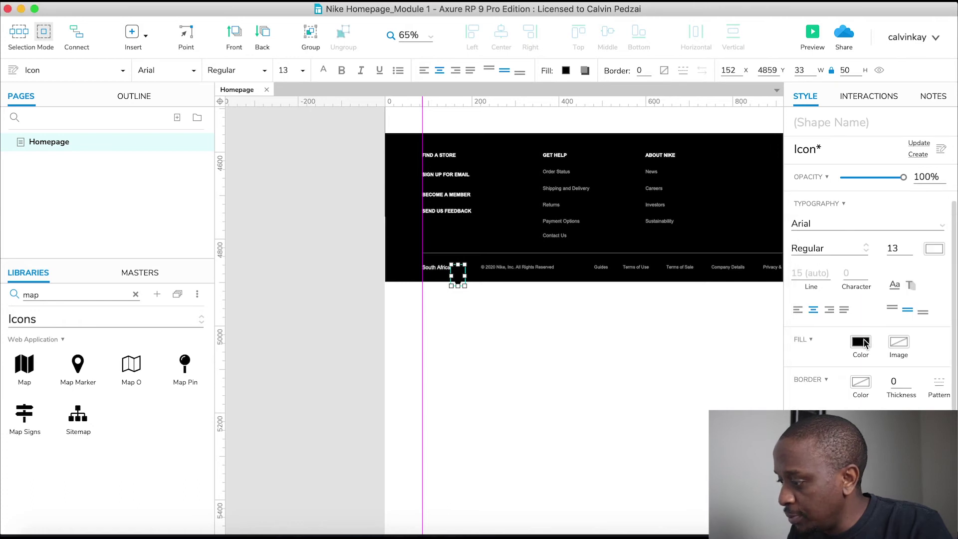
click(862, 343)
drag(827, 304, 625, 188)
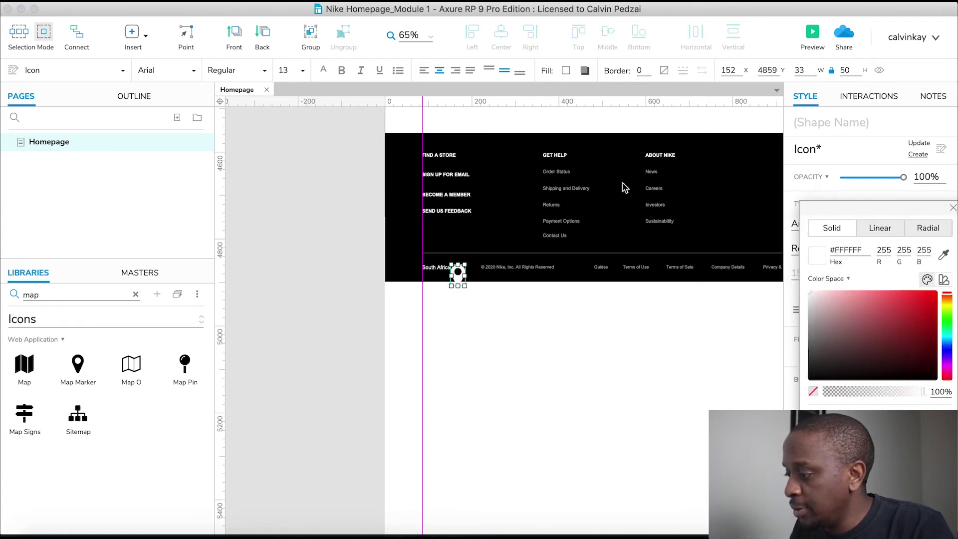
click(953, 208)
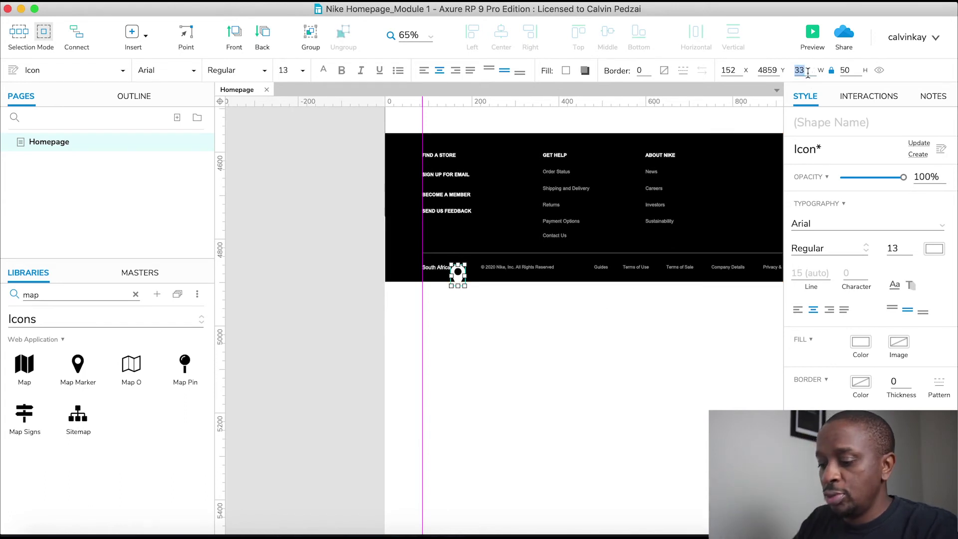
- Resize the map marker to width 10 and position it just before the South Africa label
text(20)
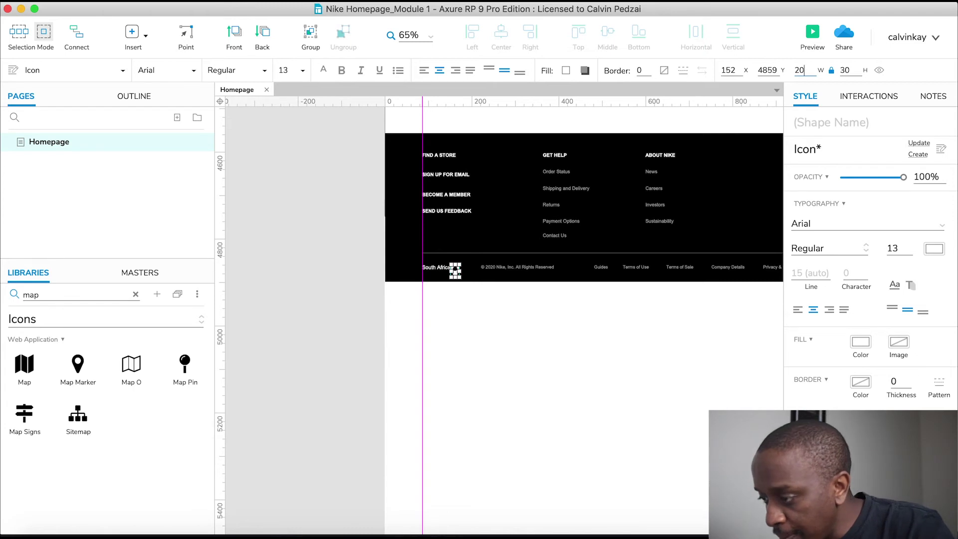
key(BackSpace)
key(BackSpace)
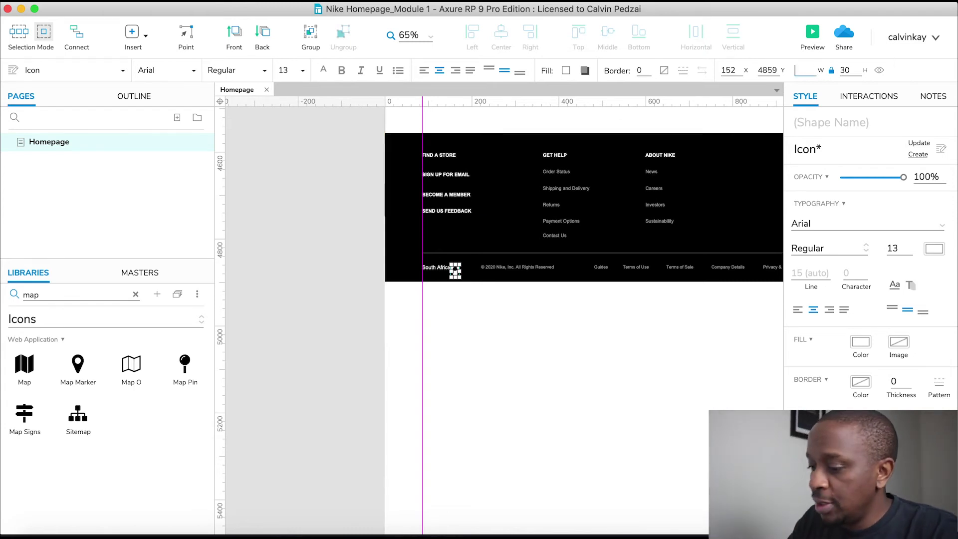
text(15)
key(Return)
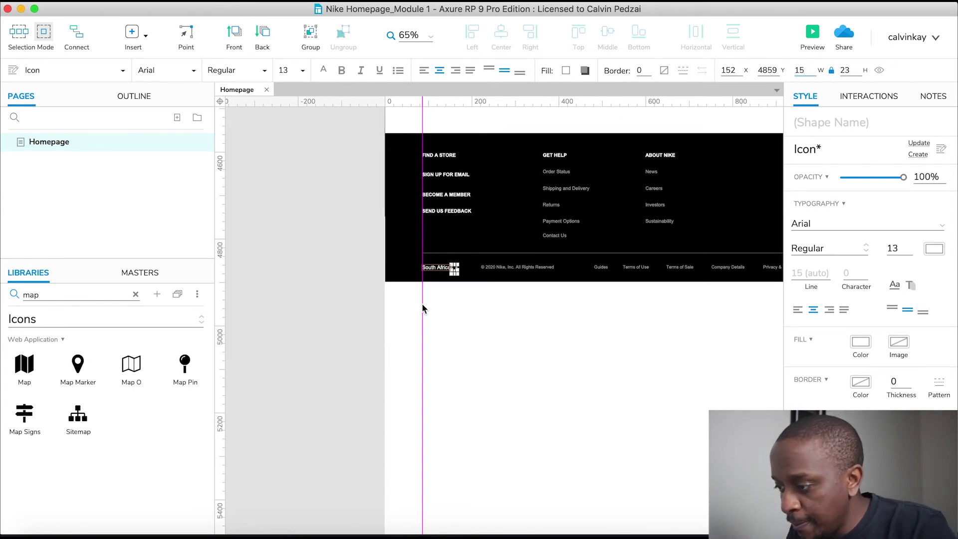
scroll(421, 306, up, 5)
click(421, 306)
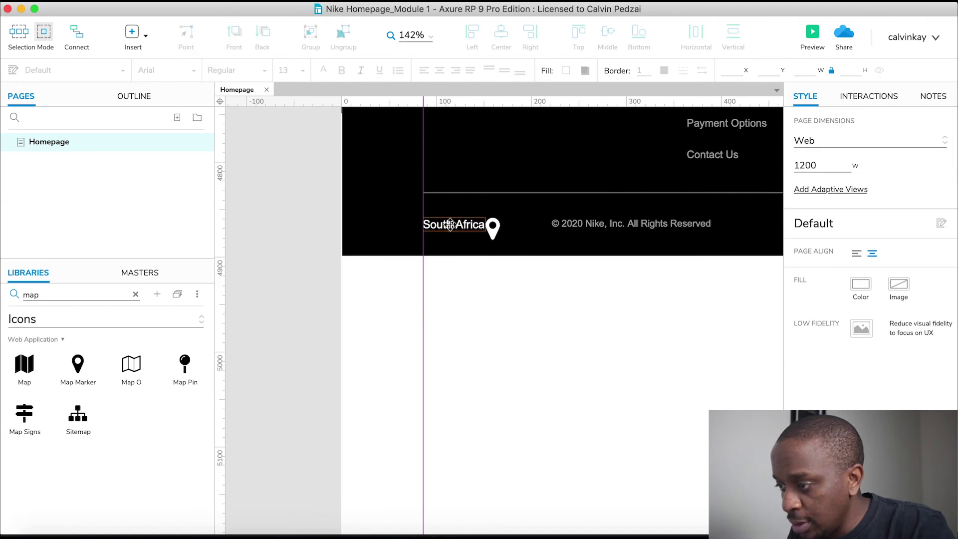
mouse_move(451, 224)
mouse_down()
mouse_move(502, 226)
mouse_move(431, 226)
mouse_up()
click(493, 228)
key(super+Tab)
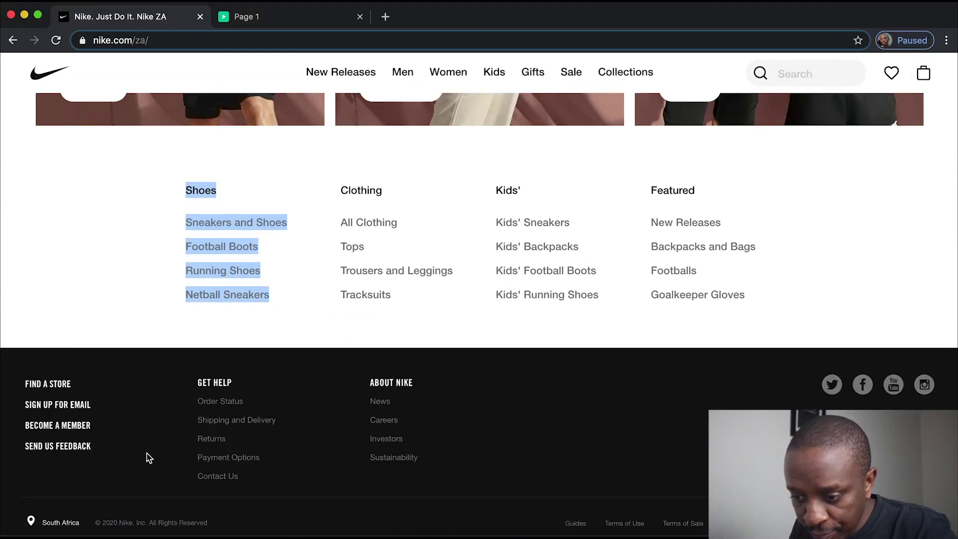
key(super+Tab)
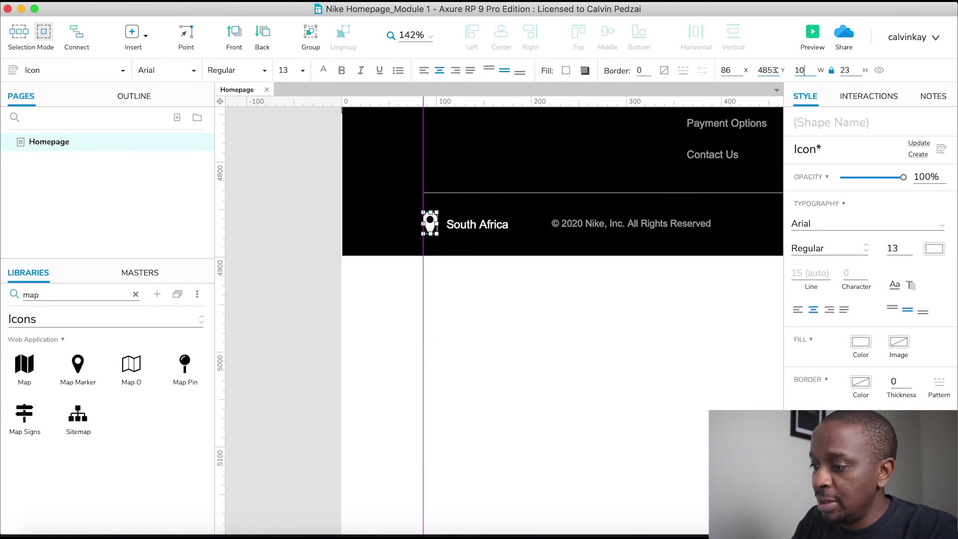
key(Return)
click(466, 274)
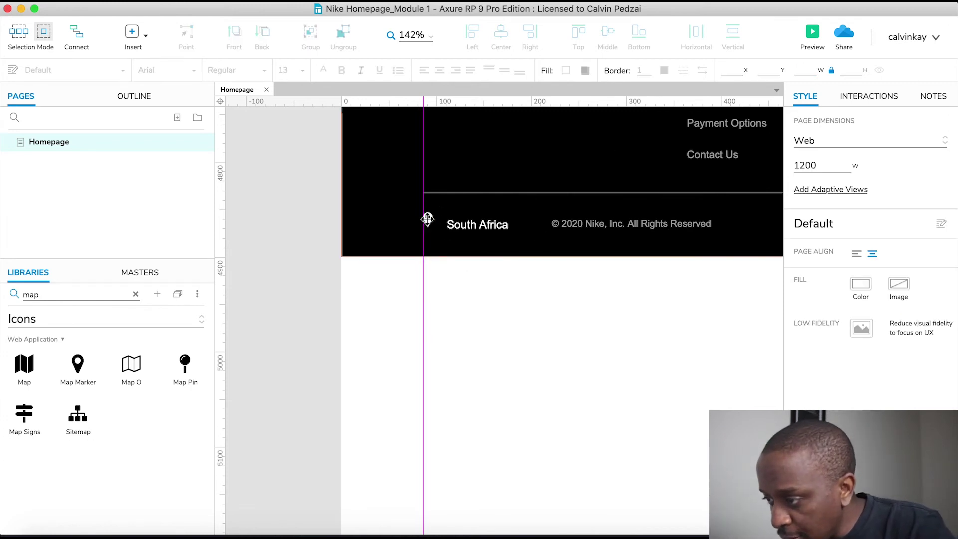
drag(427, 219, 430, 224)
- Group the map marker with the South Africa label and name the group SelectLocation
click(466, 225)
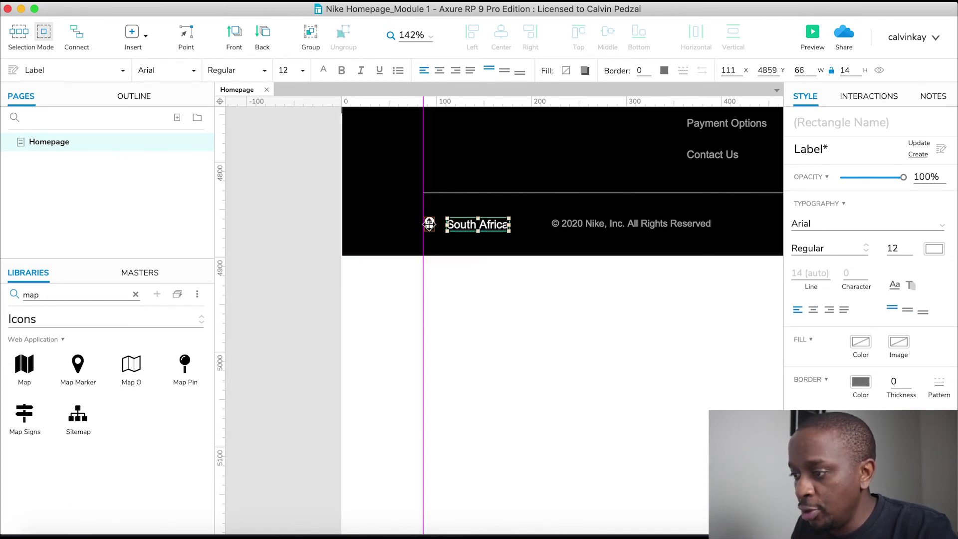
shift+click(430, 224)
key(super+g)
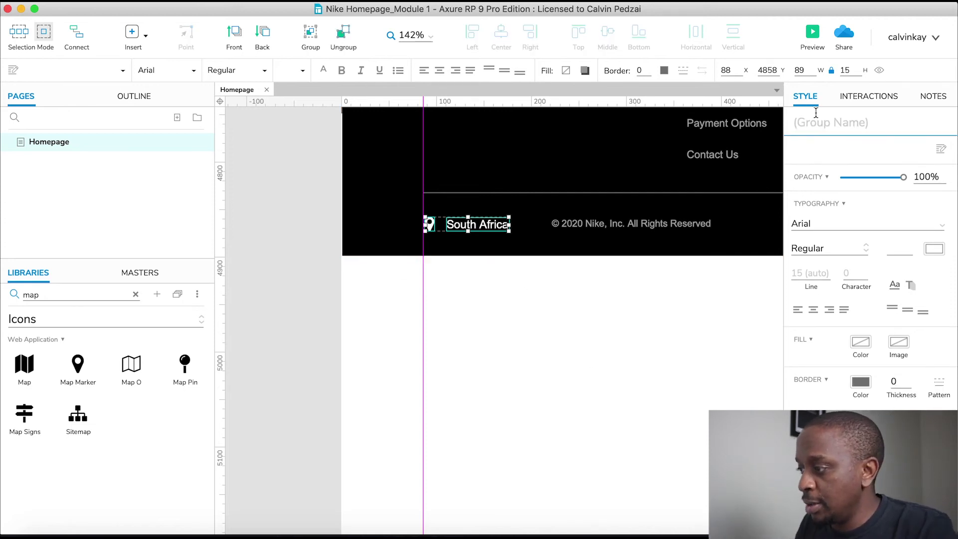
text(SelectLocation)
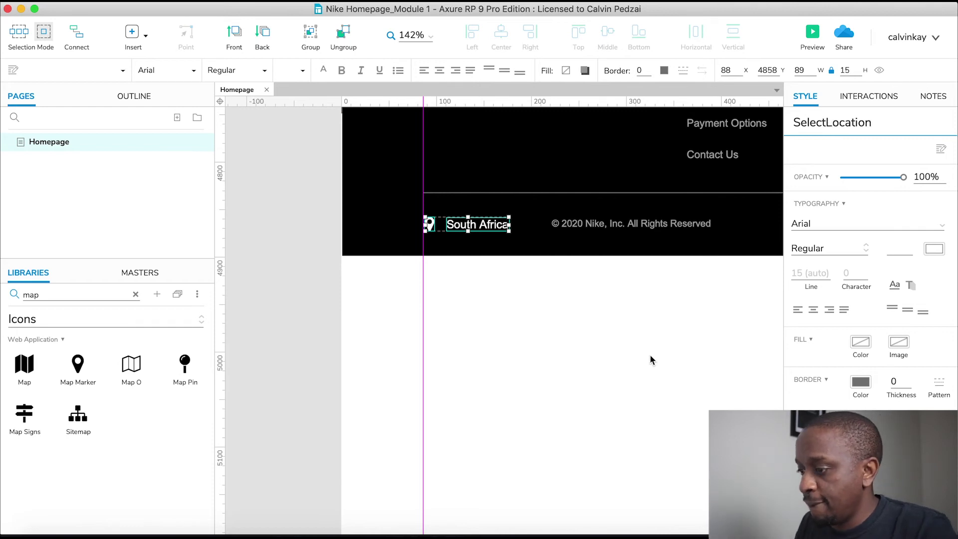
- Search the Icons library for 'fac' and place the Facebook icon on the first grey footer circle
key(super+Tab)
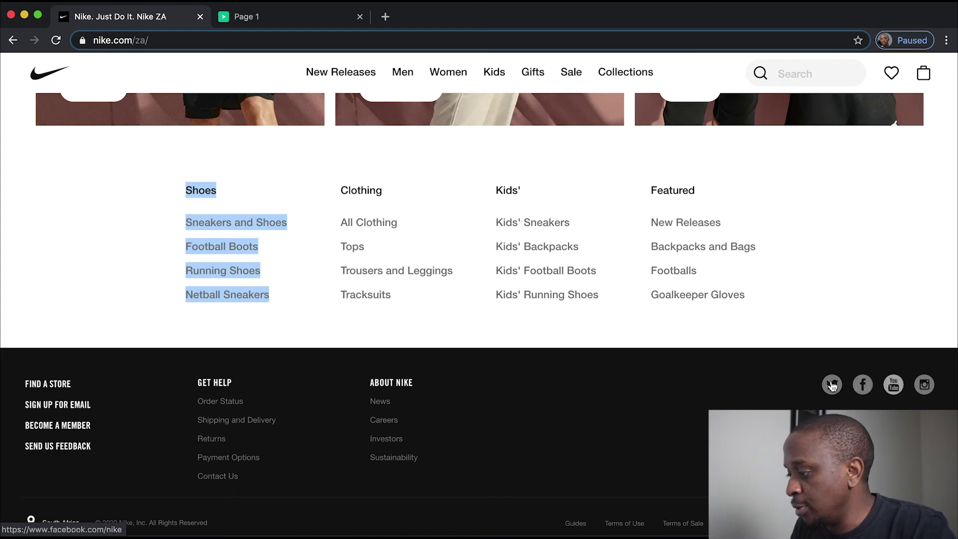
key(super+Tab)
scroll(613, 385, up, 3)
scroll(614, 386, right, 5)
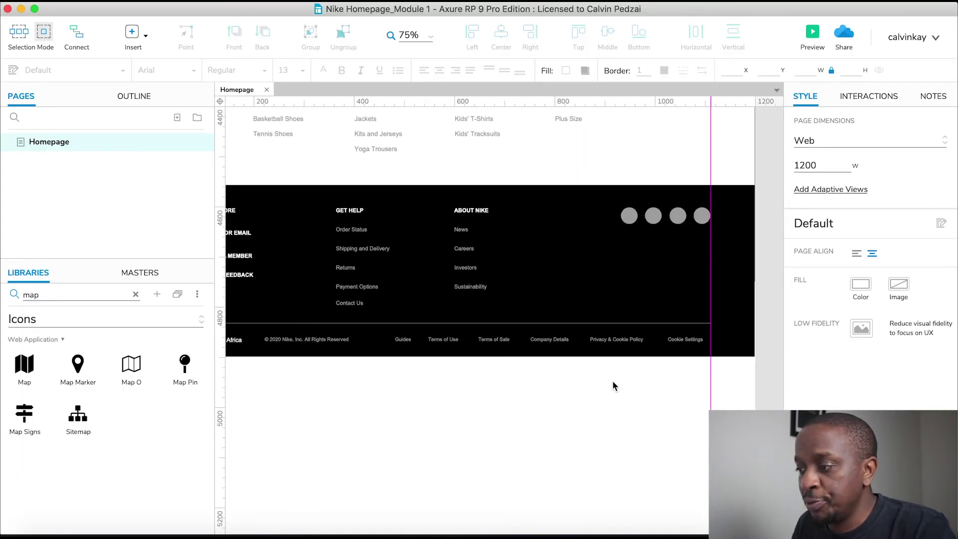
scroll(676, 215, up, 5)
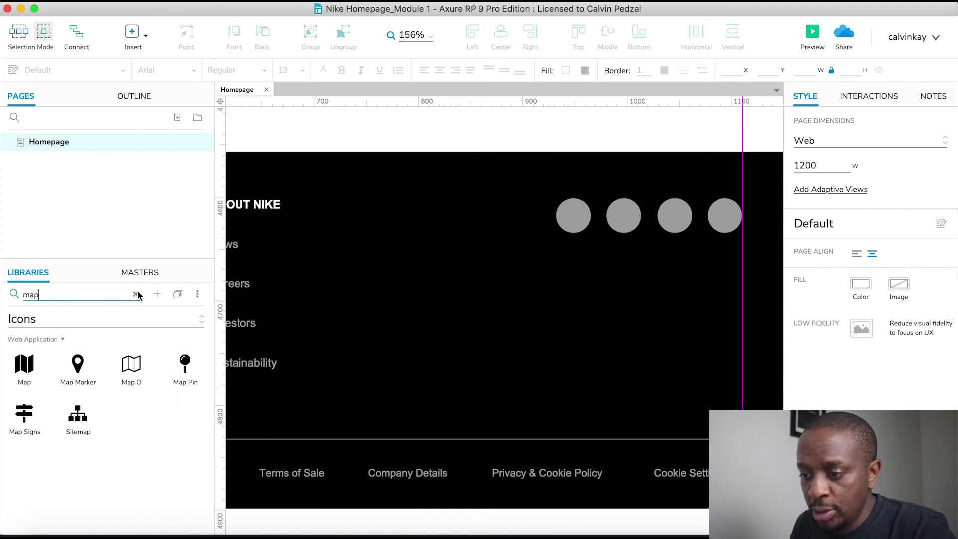
double_click(53, 297)
text(fac)
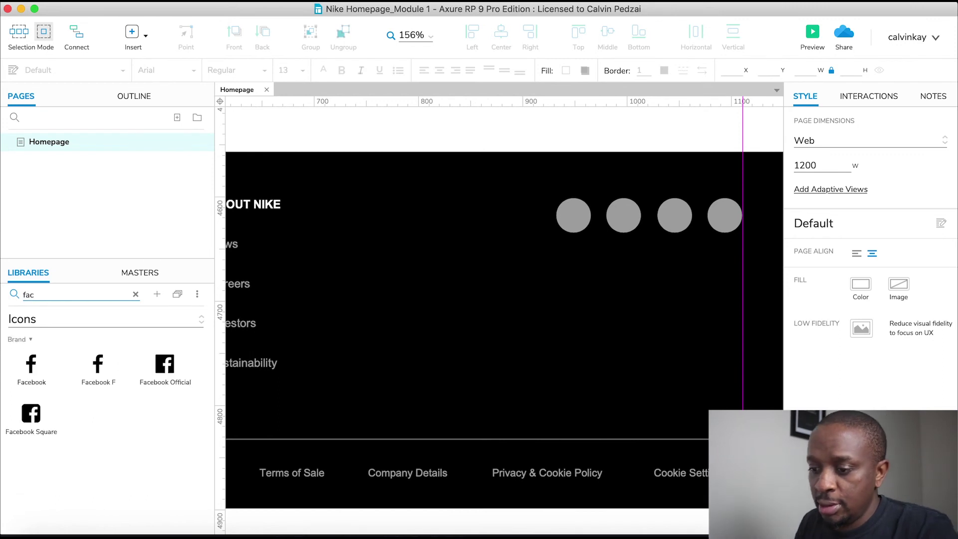
drag(34, 366, 562, 199)
- Search the Icons library for 'twitter' and place the Twitter icon on the second grey circle
key(super+Tab)
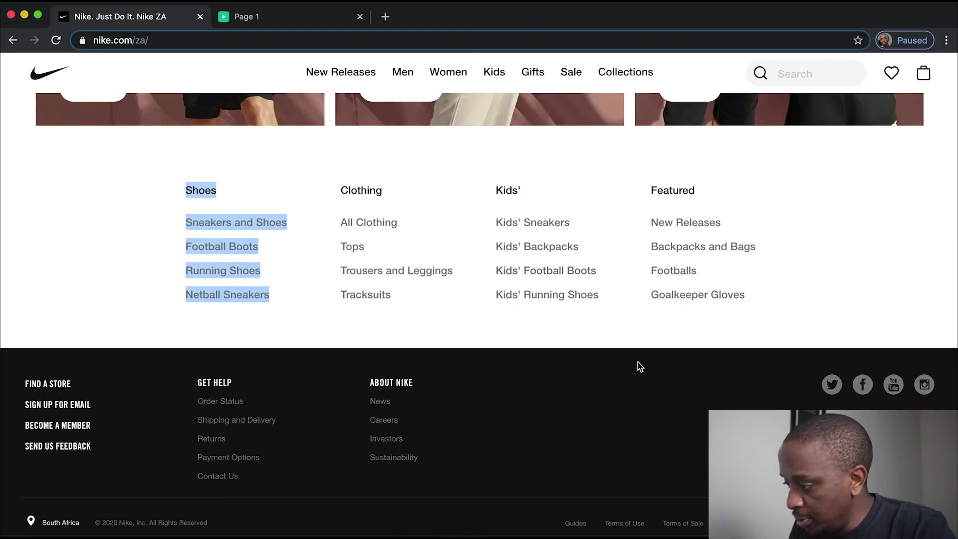
key(super+Tab)
double_click(37, 294)
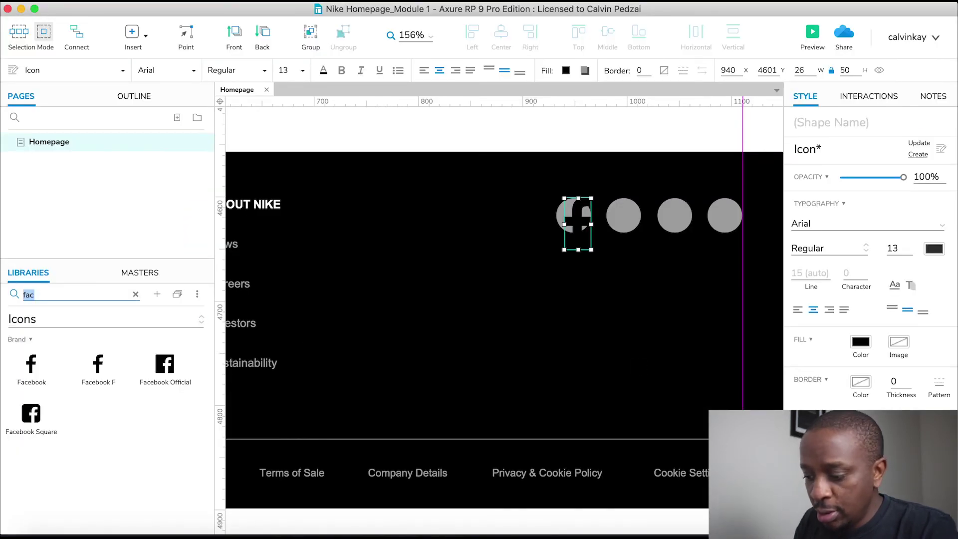
text(twitter)
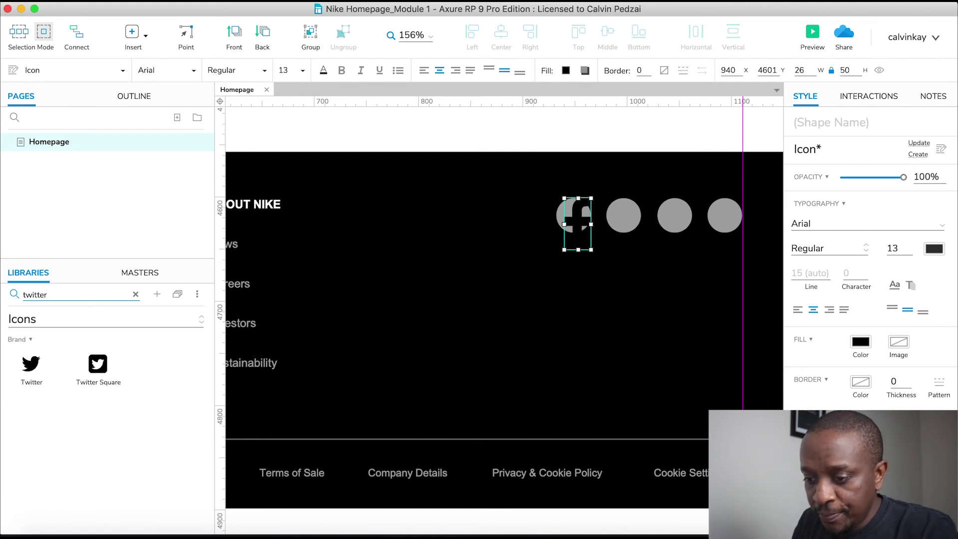
drag(31, 364, 624, 224)
key(super+Tab)
key(super+Tab)
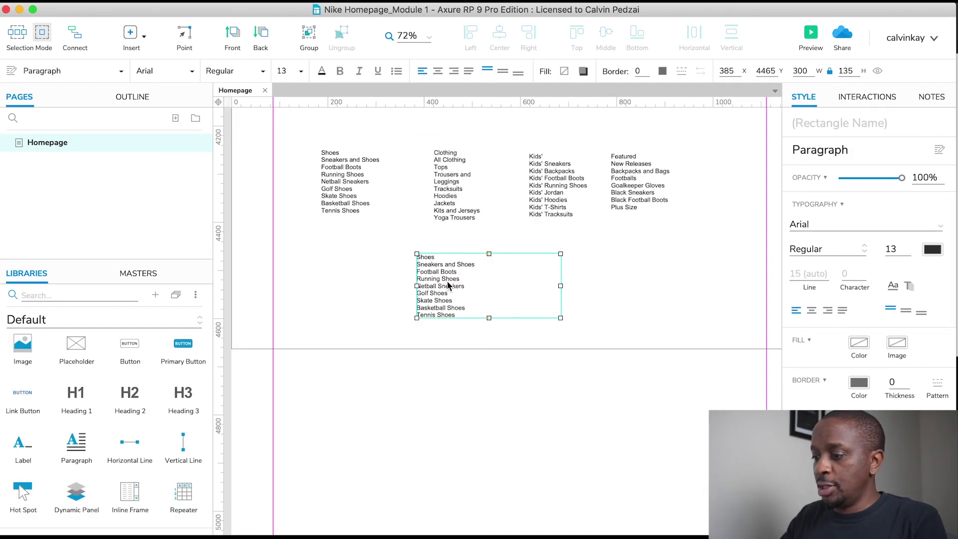
- Delete the duplicate Shoes list and stretch the page background box down to height 4749
key(Delete)
click(506, 296)
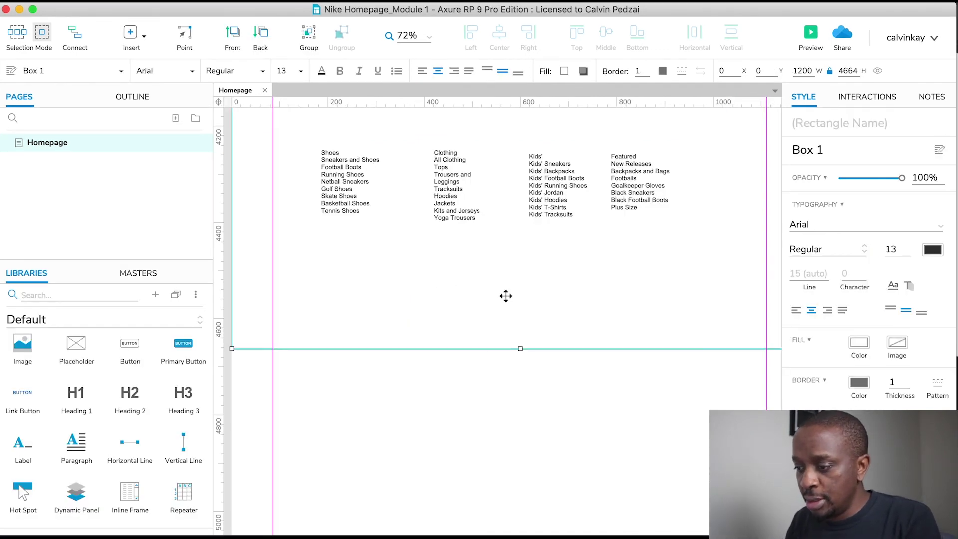
right_click(506, 296)
click(417, 336)
drag(516, 348, 510, 390)
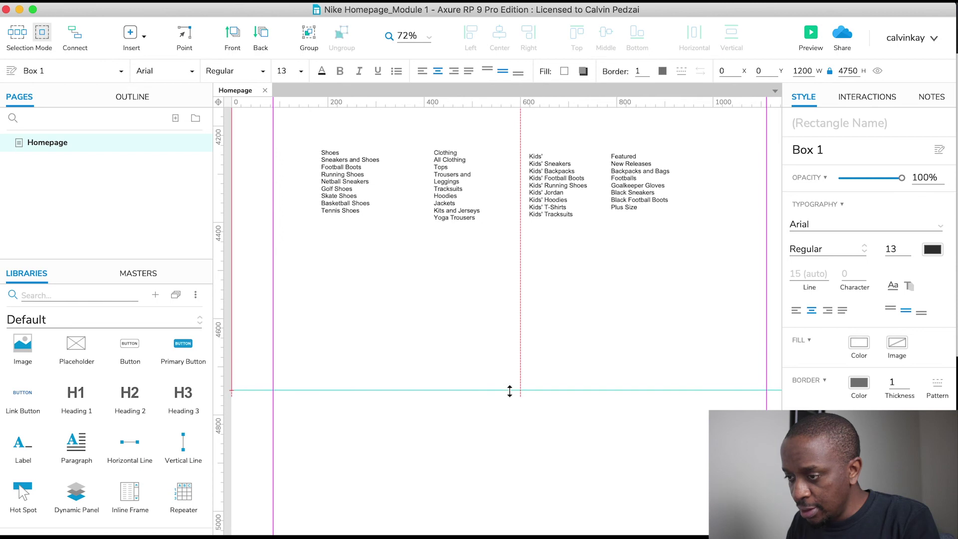
- Lock the page background box in place
right_click(513, 358)
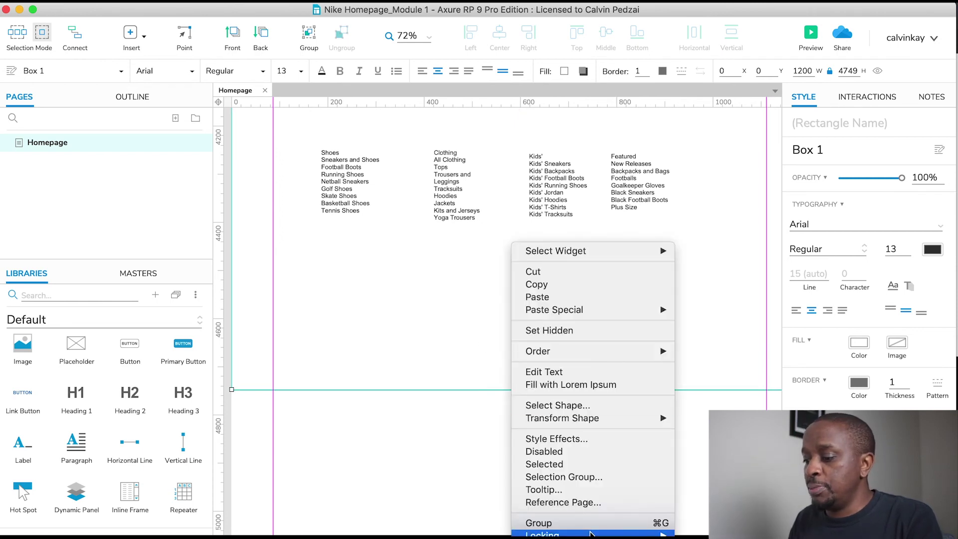
mouse_move(531, 535)
click(698, 535)
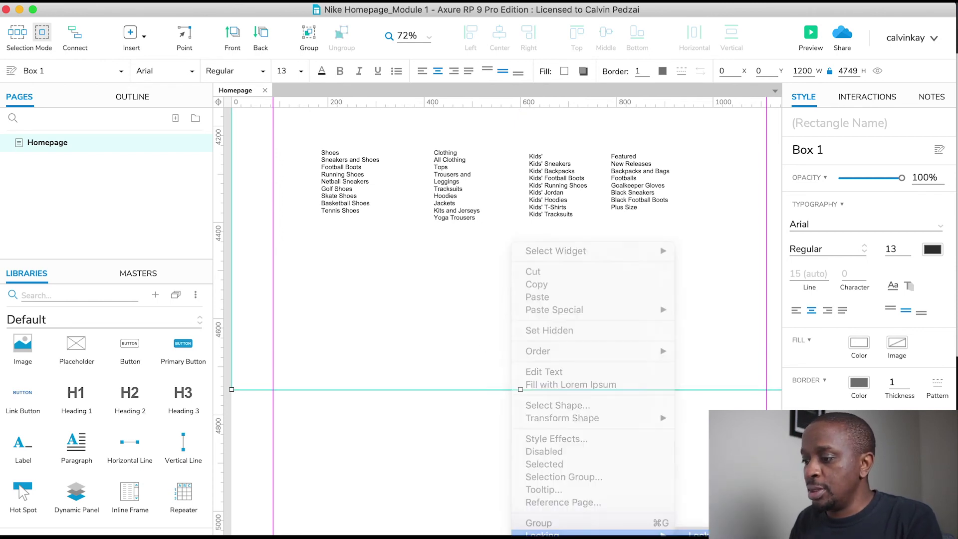
click(308, 321)
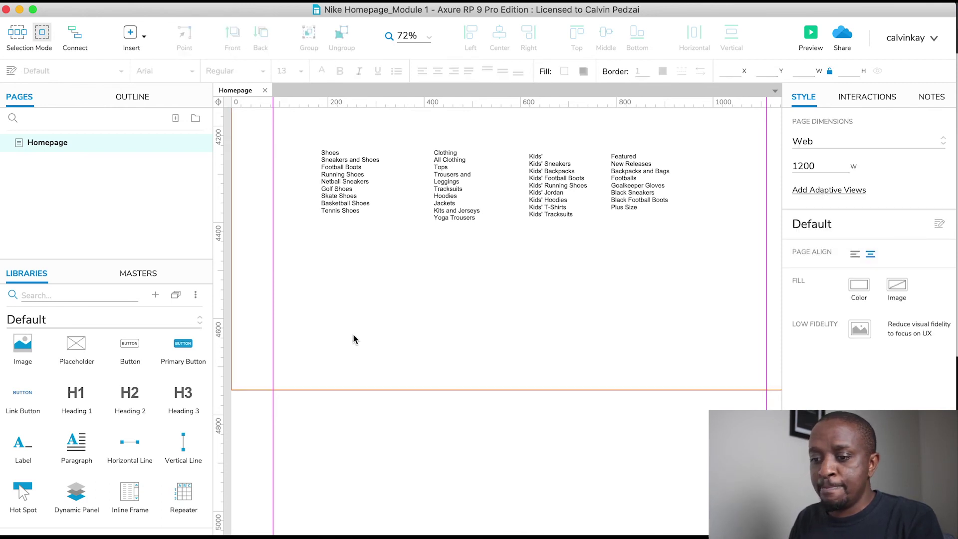
- Resize Facebook to 10 and Twitter to 20 wide, with Twitter in the first circle and Facebook in the second
scroll(80, 409, up, 3)
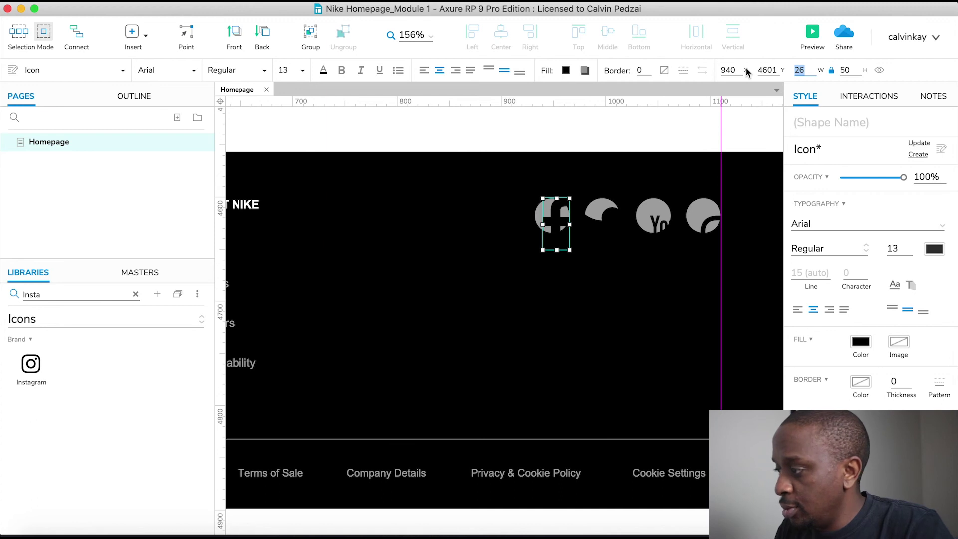
key(Return)
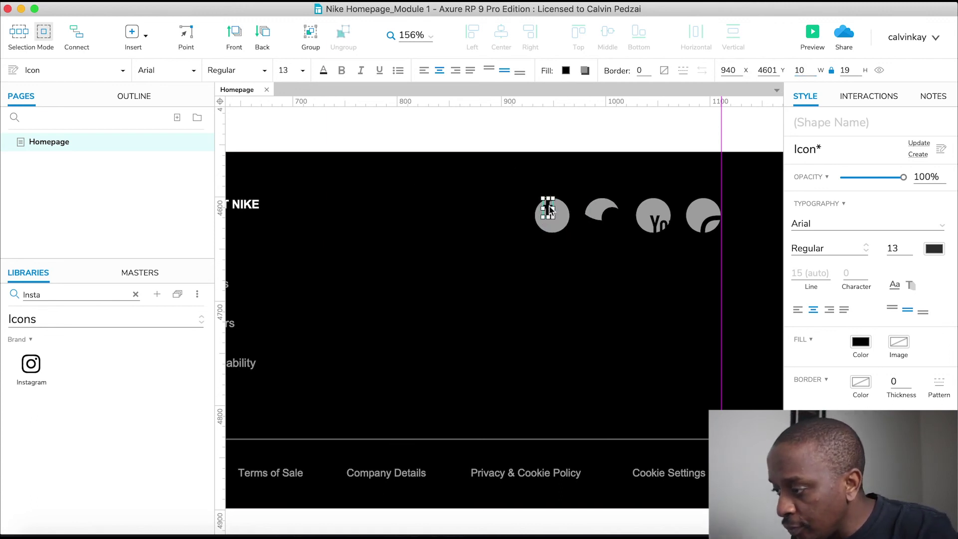
drag(549, 212, 552, 219)
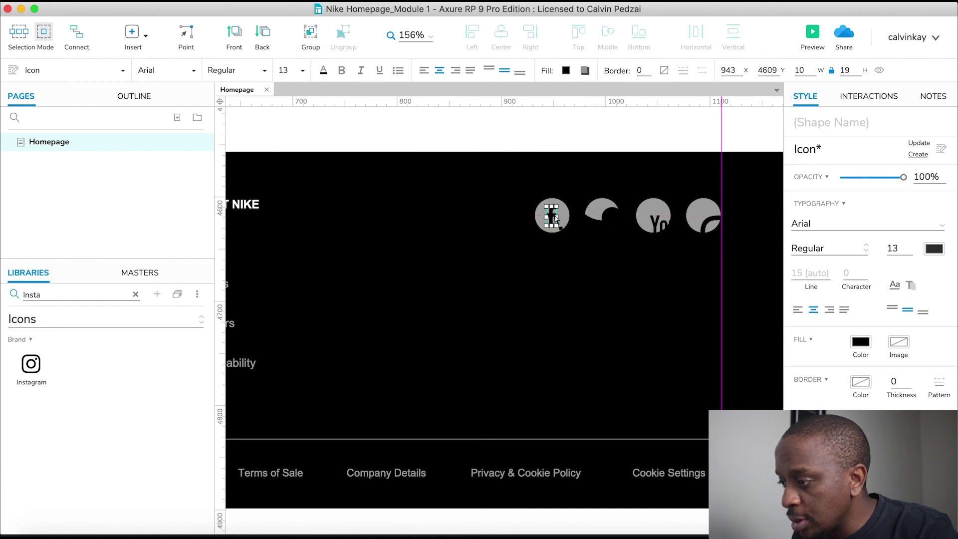
click(608, 213)
scroll(607, 213, up, 5)
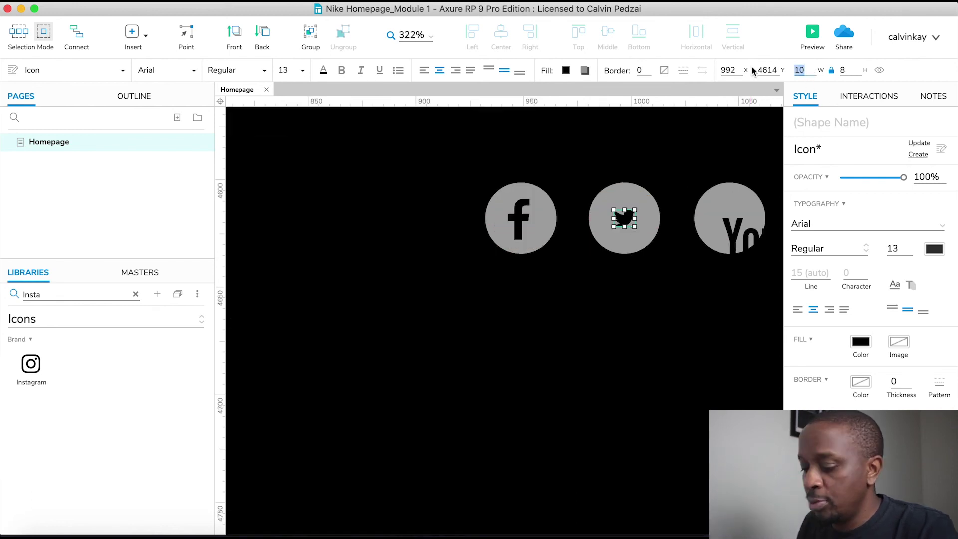
text(20)
key(Return)
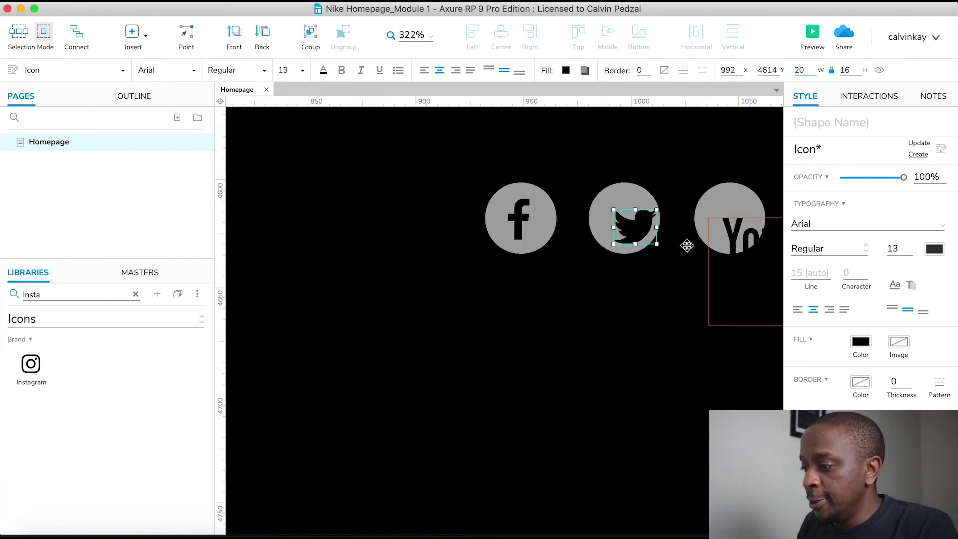
drag(634, 221, 626, 216)
mouse_move(510, 222)
mouse_down()
mouse_move(642, 218)
mouse_move(518, 223)
mouse_up()
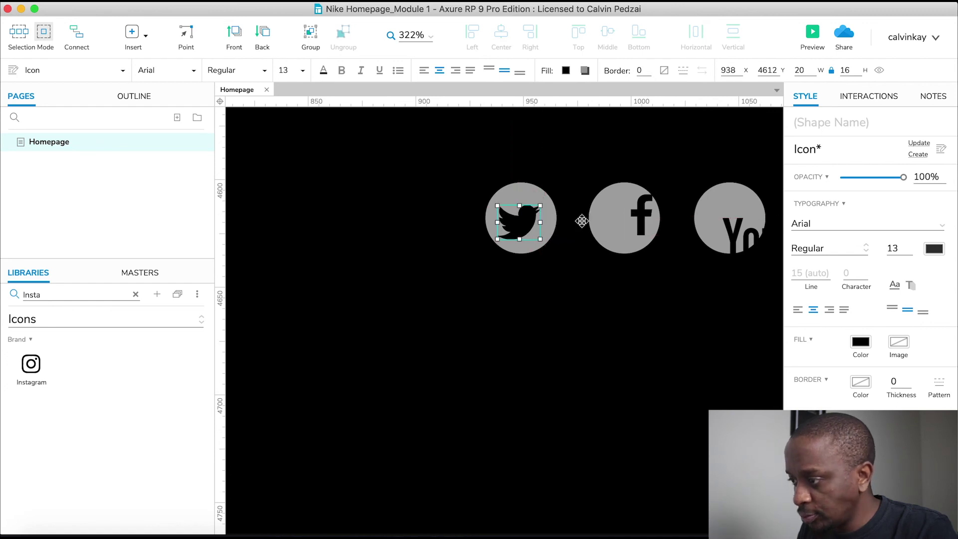
drag(648, 211, 631, 205)
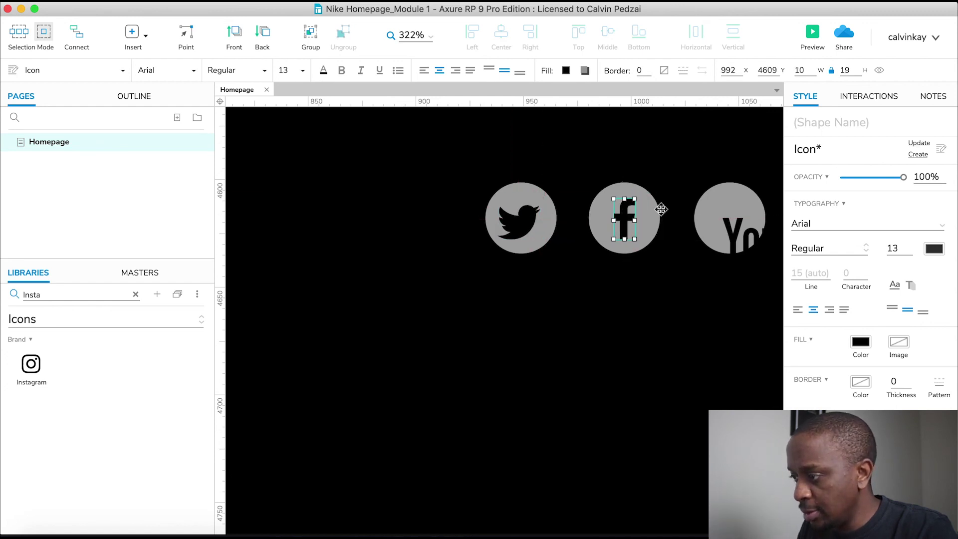
- Resize the YouTube and Instagram icons to 20 wide and centre them in the third and fourth circles
scroll(764, 234, right, 1)
scroll(763, 233, right, 3)
click(673, 226)
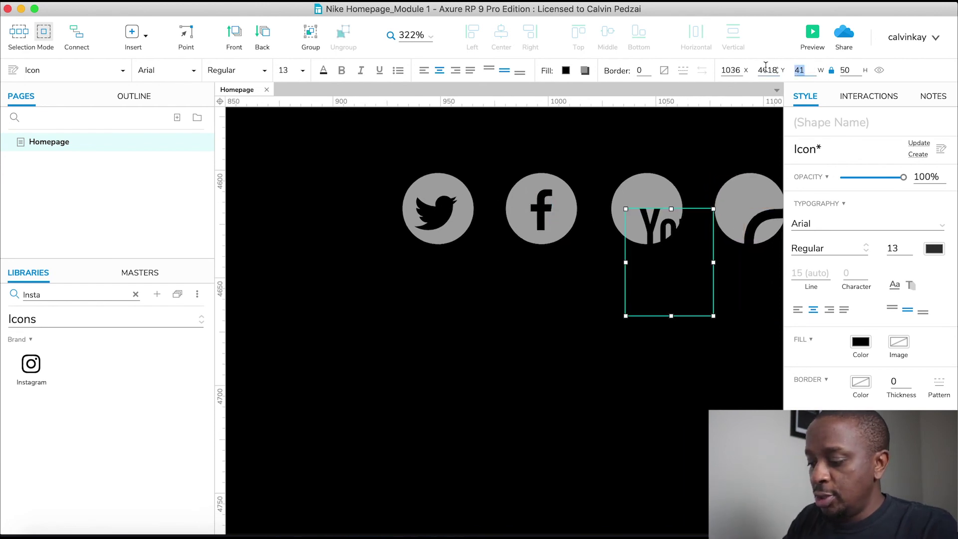
text(20)
key(Return)
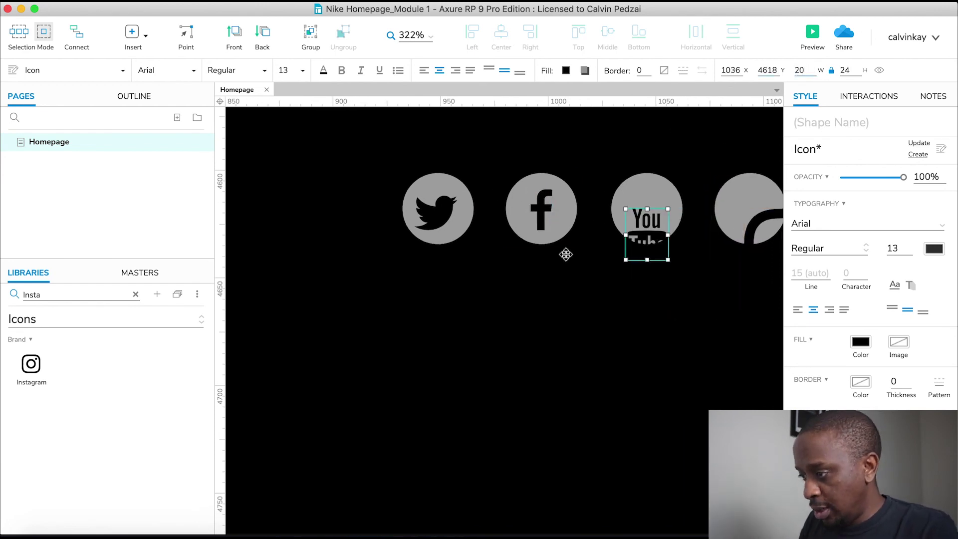
drag(656, 231, 655, 206)
drag(752, 210, 709, 197)
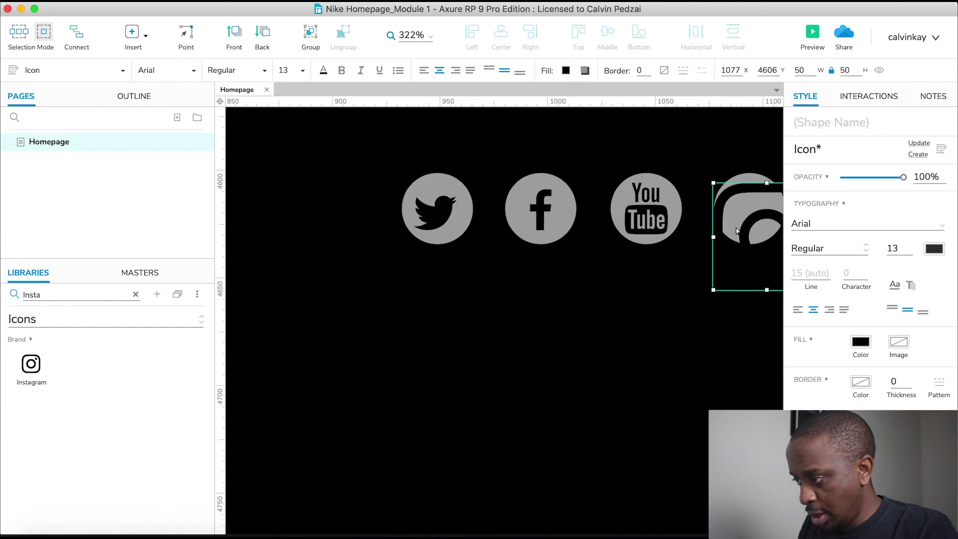
scroll(730, 212, right, 5)
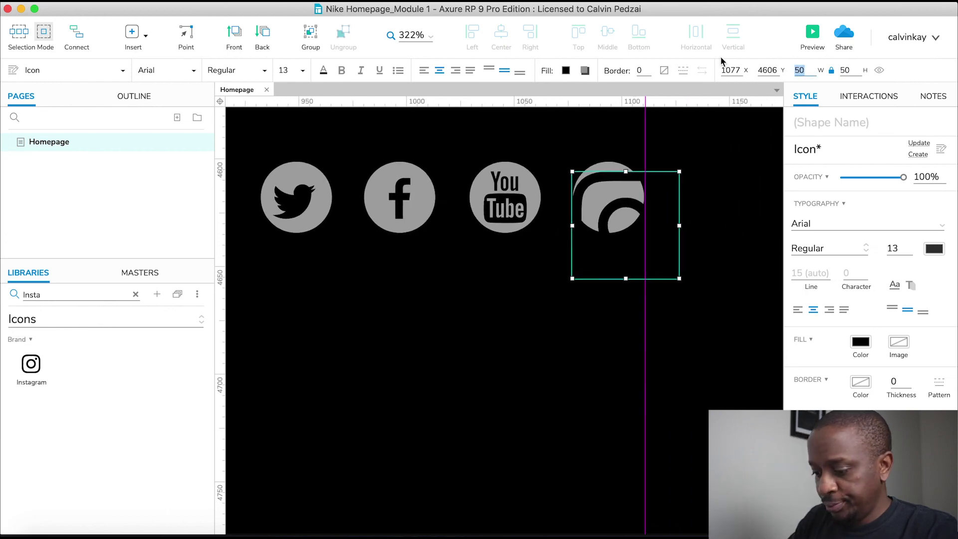
text(20)
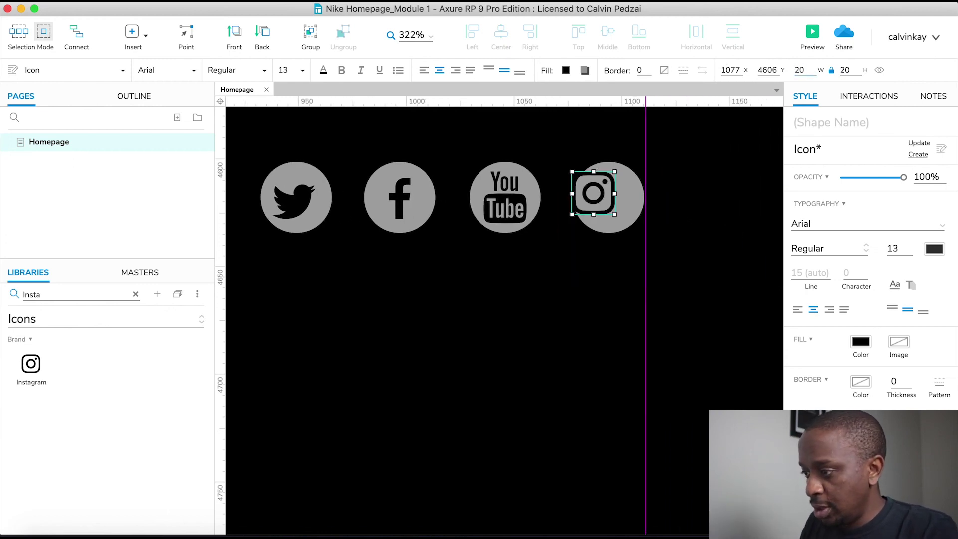
drag(599, 196, 613, 198)
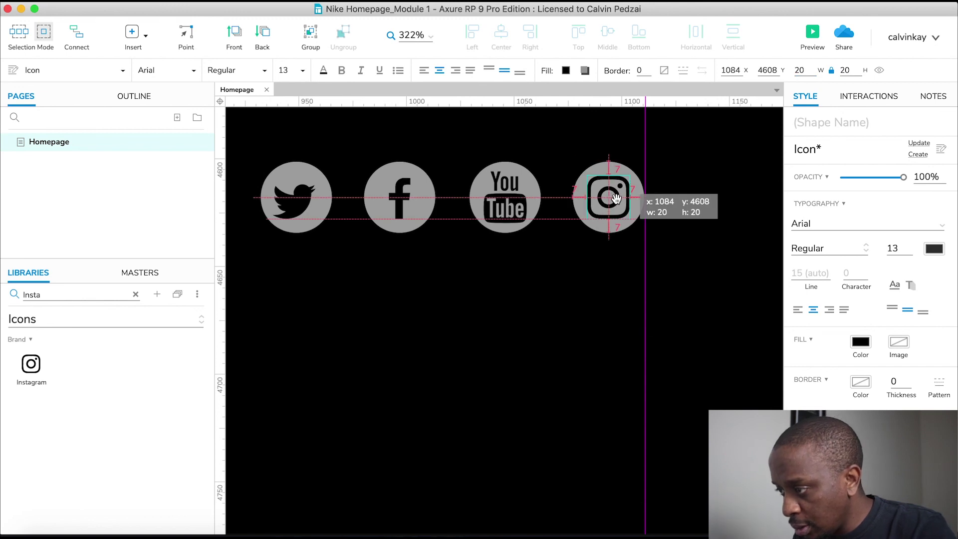
scroll(648, 261, down, 3)
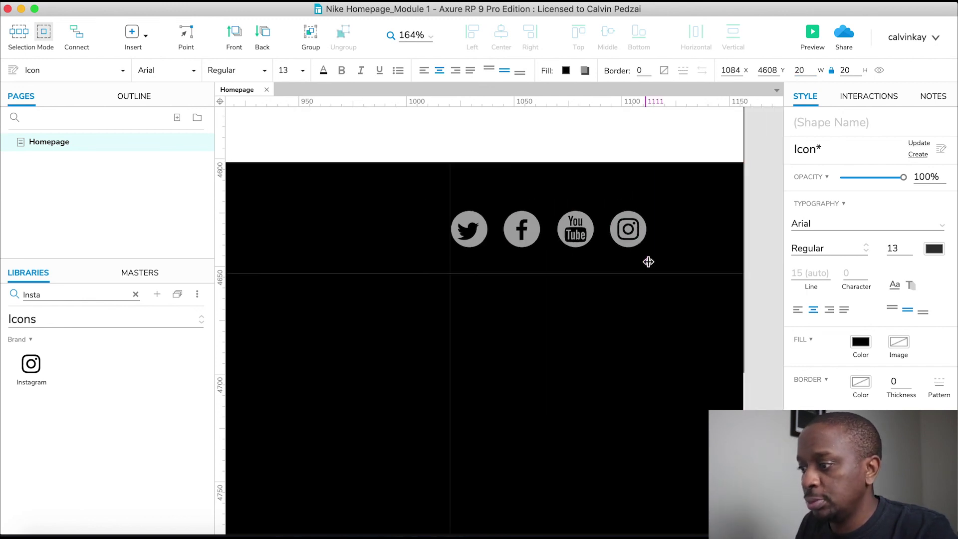
- Give all four grey social circles a MouseOver style effect that fills them white
click(564, 214)
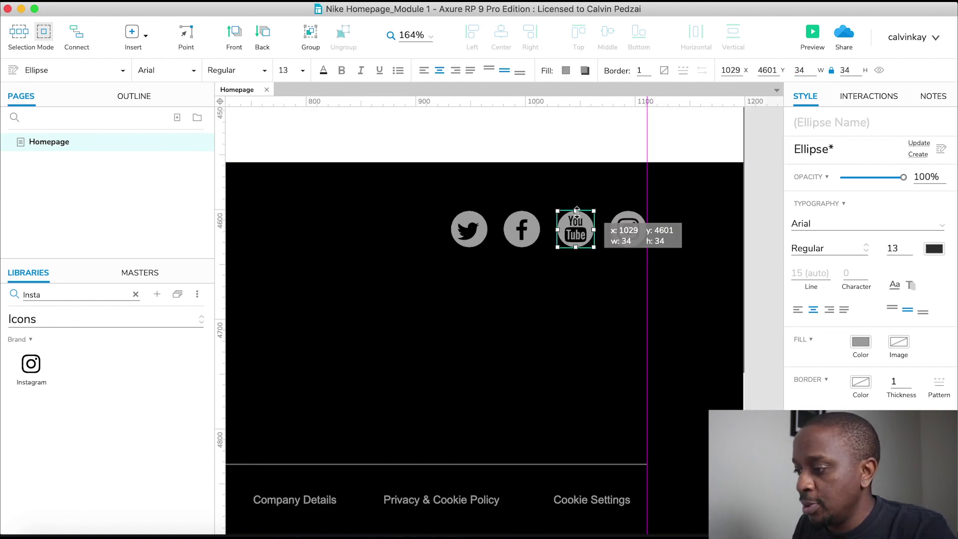
shift+click(628, 213)
shift+click(525, 211)
shift+click(477, 213)
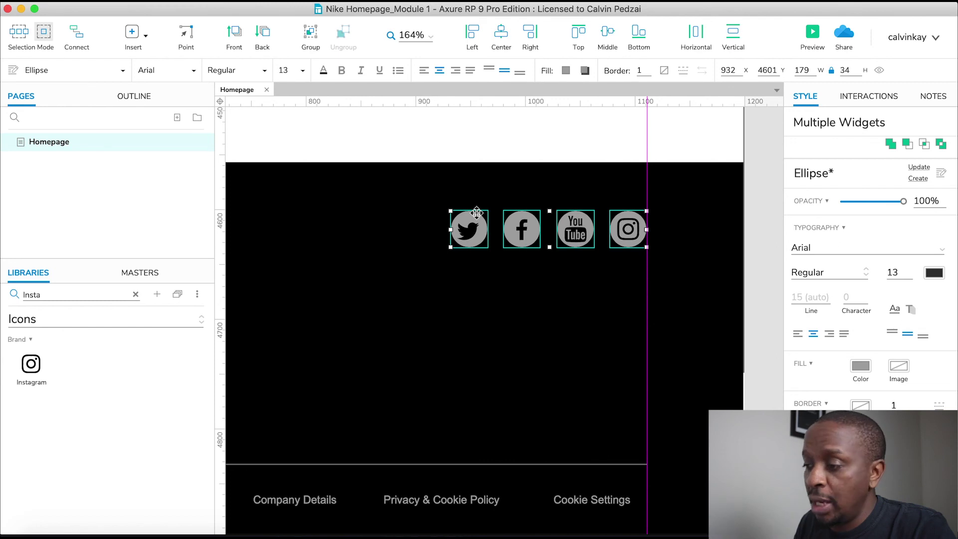
right_click(477, 214)
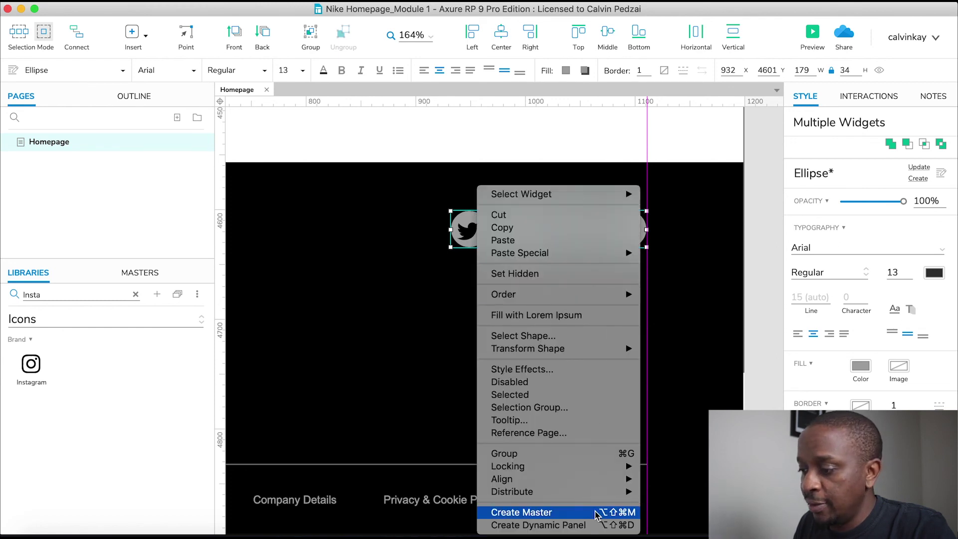
click(577, 370)
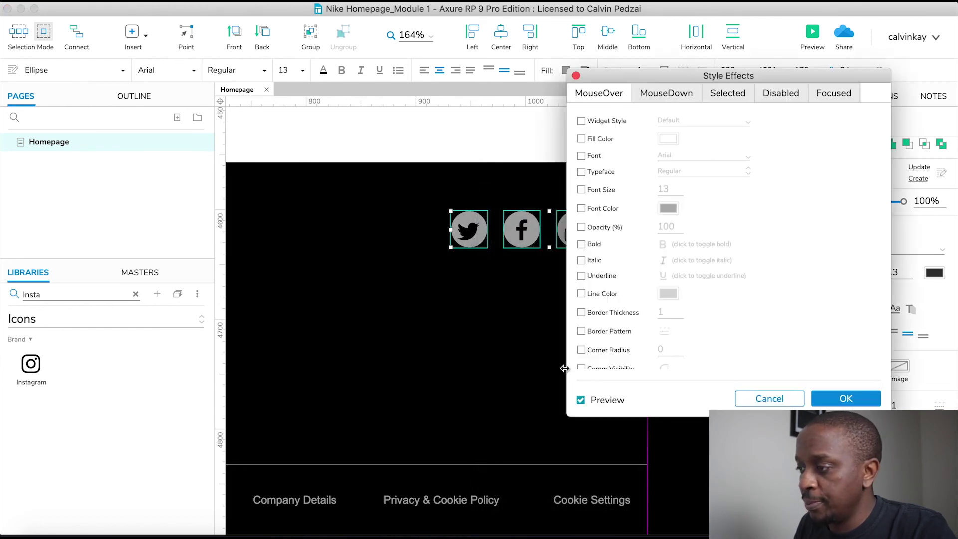
key(super+Tab)
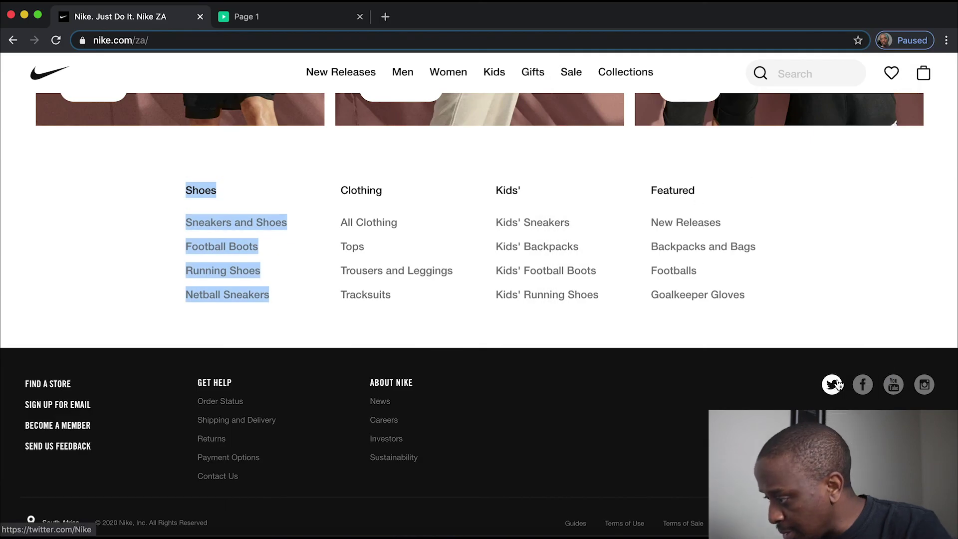
key(super+Tab)
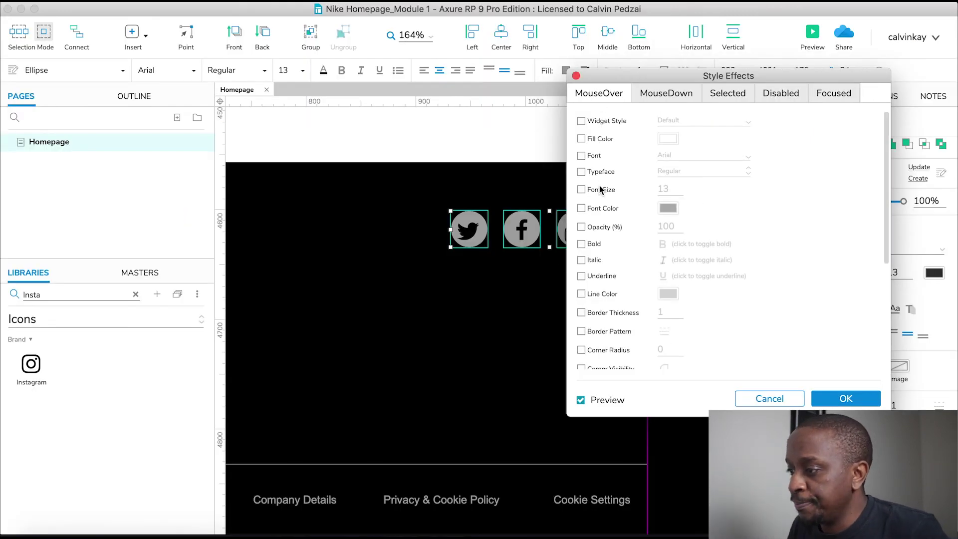
click(581, 138)
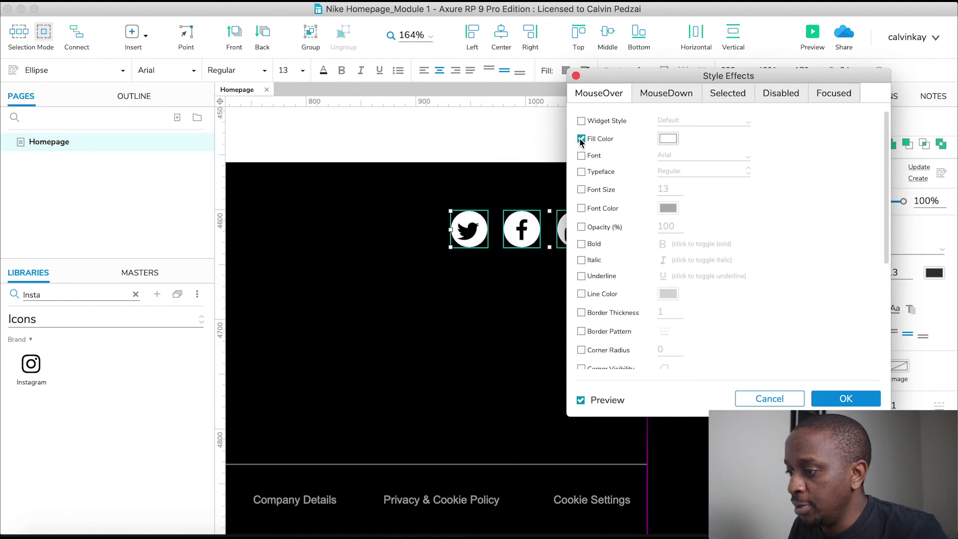
click(845, 399)
scroll(652, 312, down, 5)
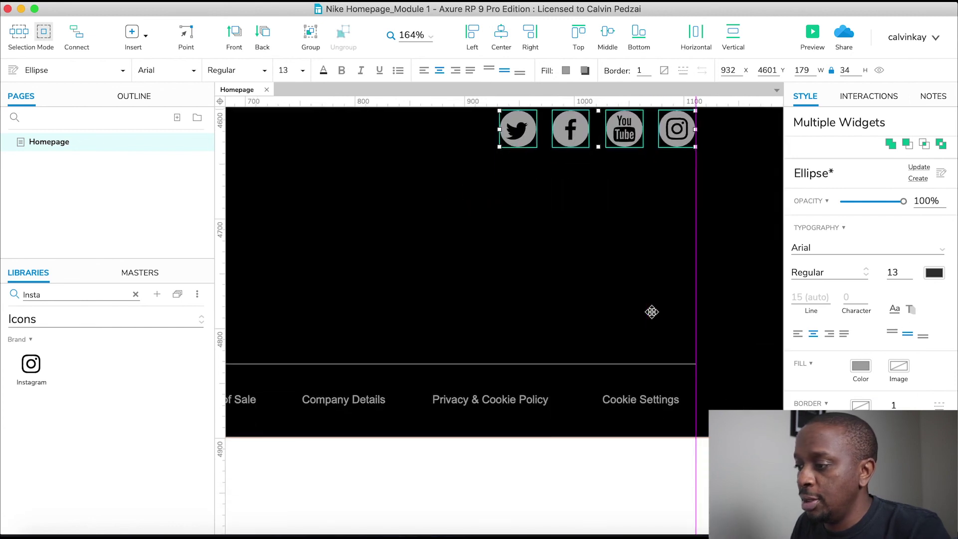
- Select every footer link label, from the bottom row through Order Status to Contact Us
click(650, 312)
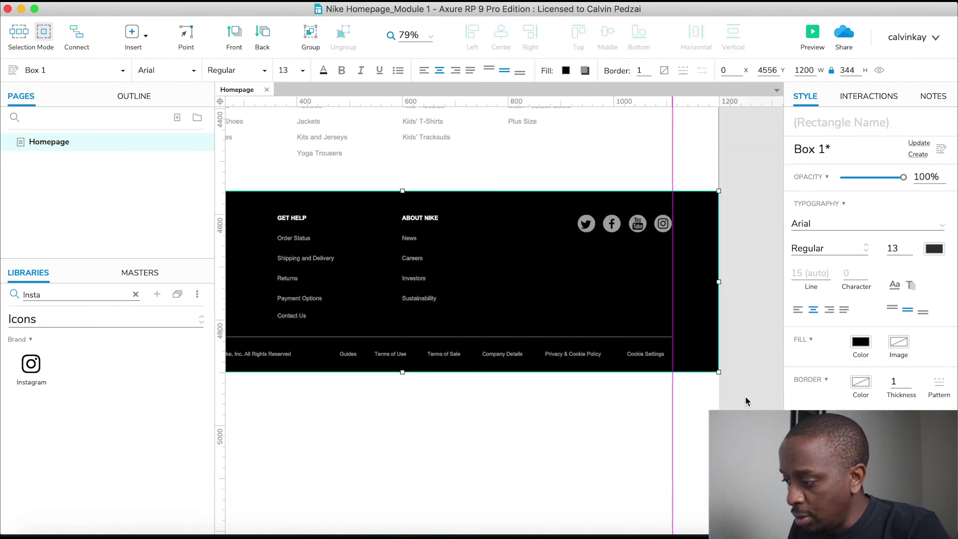
drag(746, 396, 332, 352)
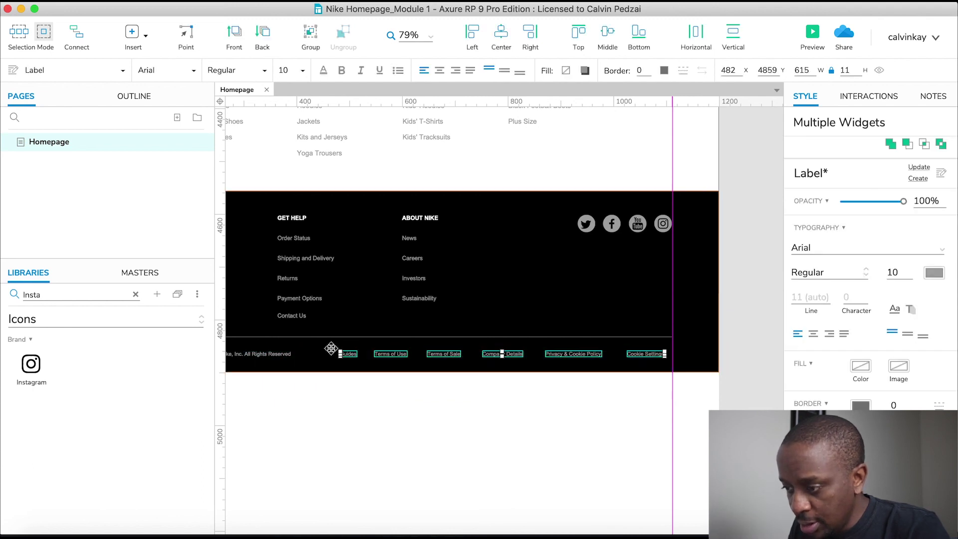
shift+click(293, 239)
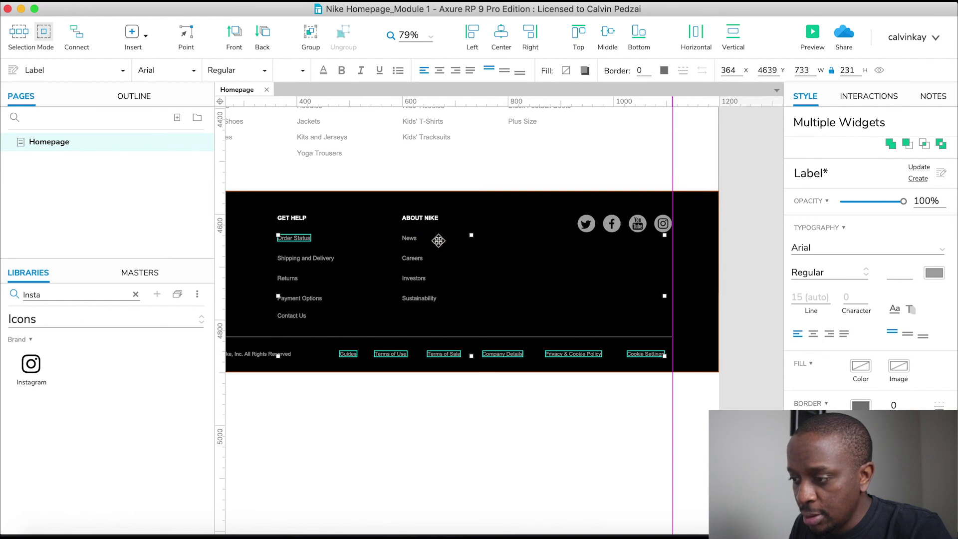
shift+click(410, 238)
shift+click(410, 259)
shift+click(412, 278)
shift+click(411, 298)
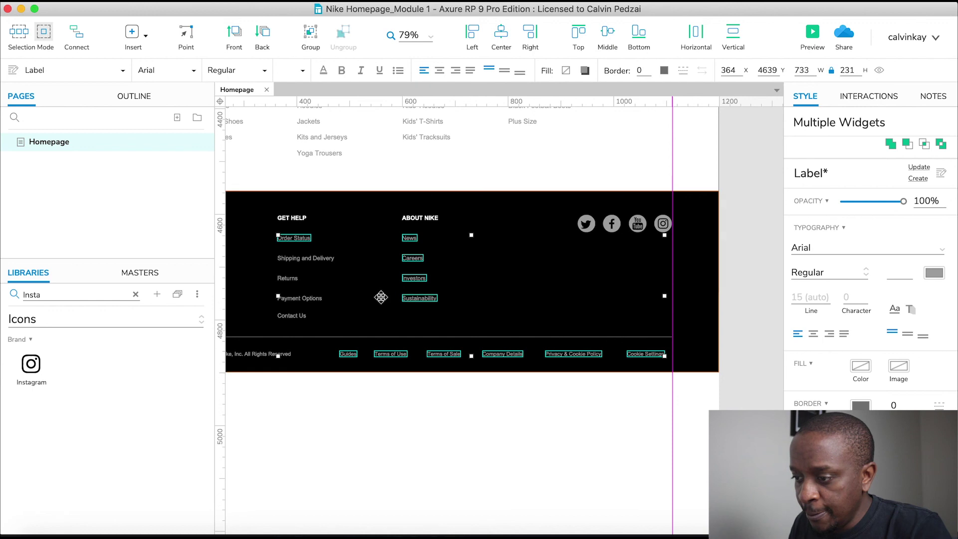
shift+click(303, 259)
shift+click(288, 278)
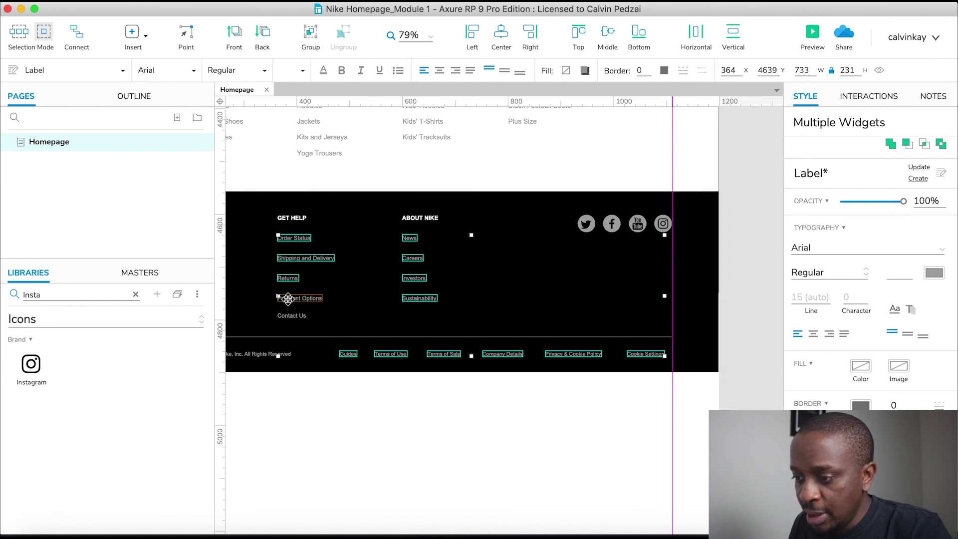
shift+click(288, 299)
shift+click(288, 320)
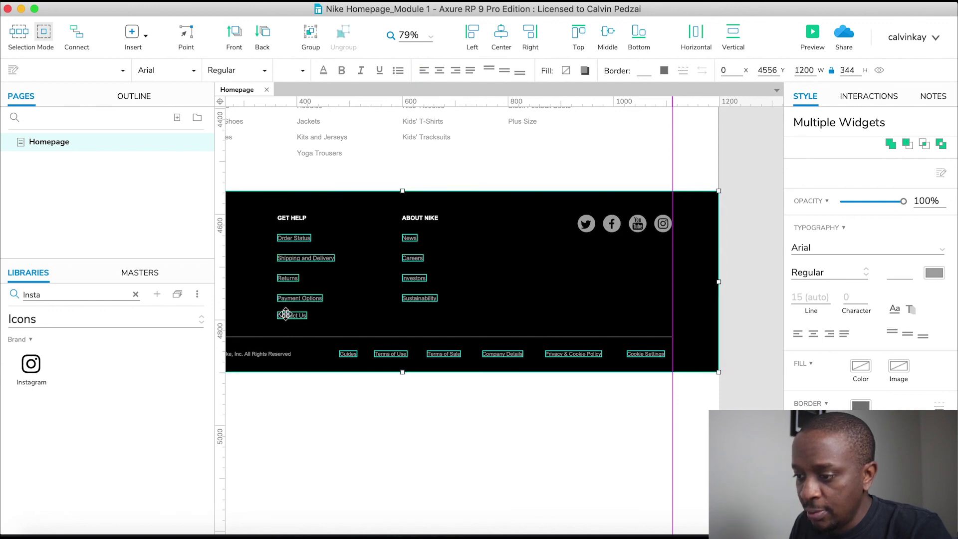
shift+click(285, 313)
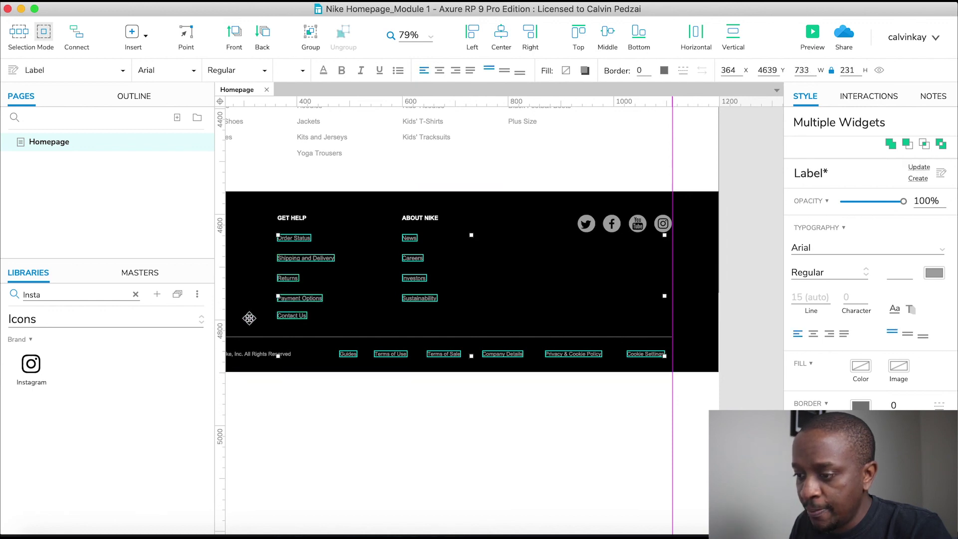
- Set the links' MouseOver font colour to white #FFFFFF and preview the page in the browser
right_click(302, 258)
key(Escape)
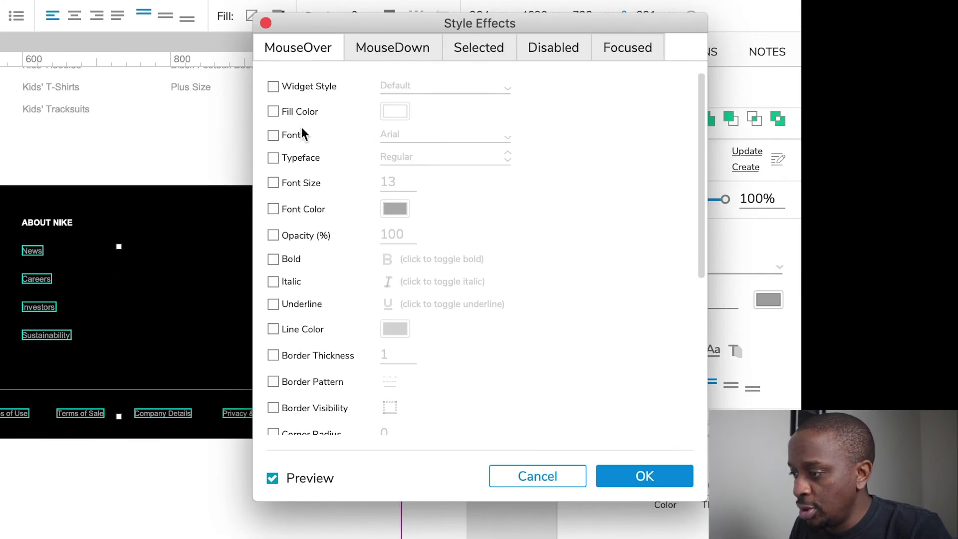
click(272, 210)
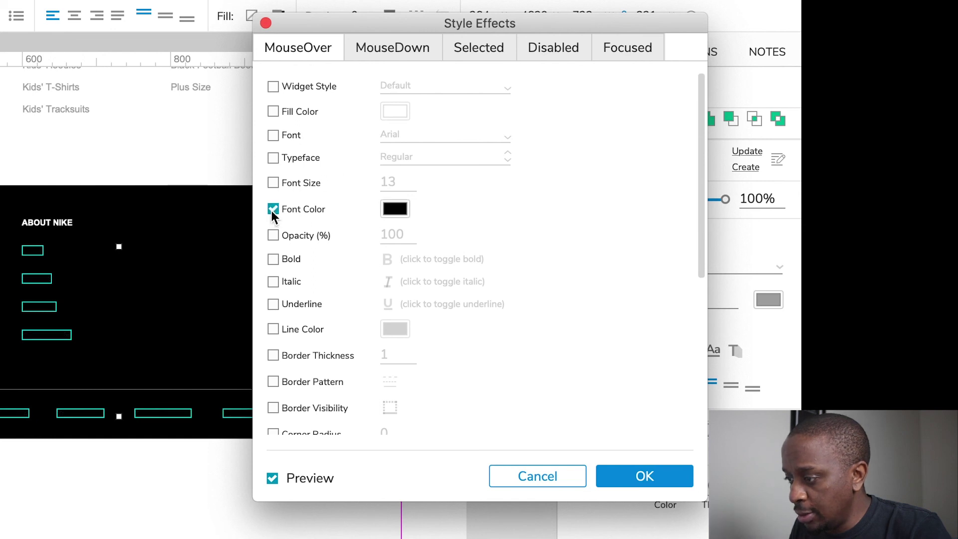
click(403, 205)
drag(412, 338, 257, 252)
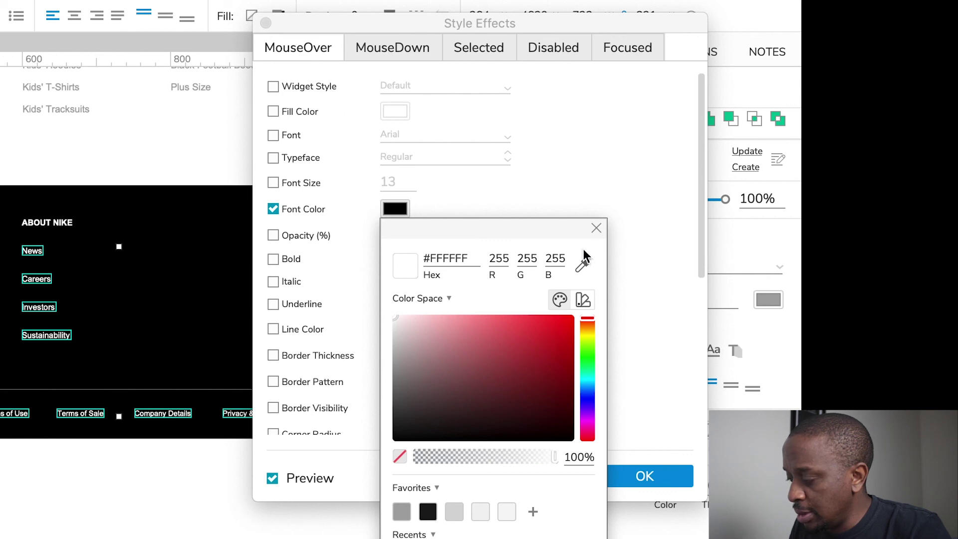
click(597, 228)
click(633, 478)
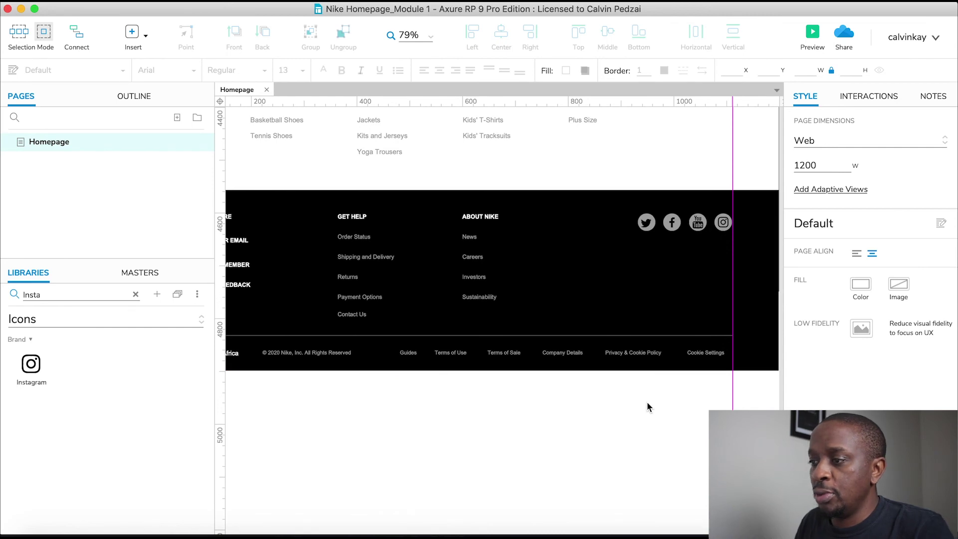
click(812, 33)
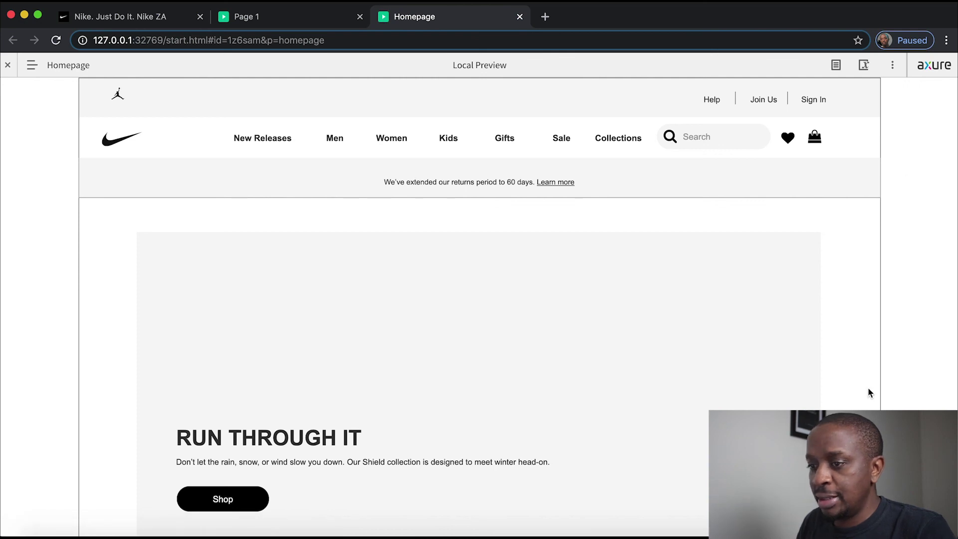
- Scroll down the Chrome Local Preview to inspect the finished black footer
scroll(869, 390, down, 1)
scroll(870, 390, down, 9)
scroll(869, 390, down, 10)
scroll(869, 390, down, 10)
scroll(869, 392, down, 10)
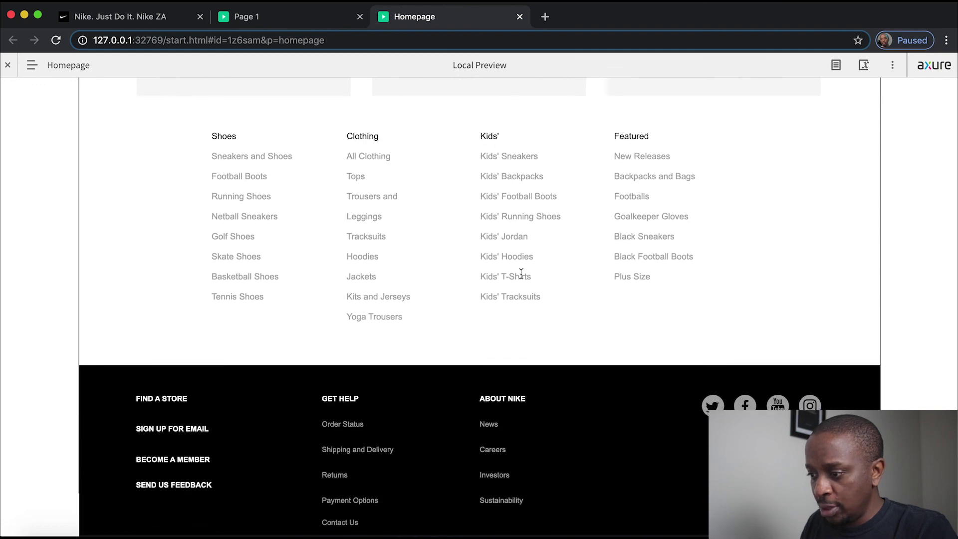
scroll(754, 293, down, 2)
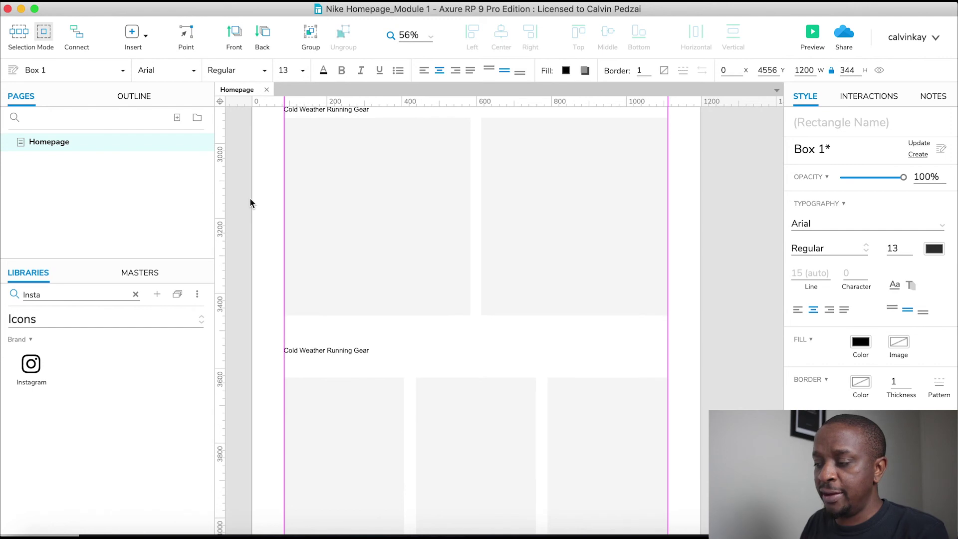
scroll(251, 202, up, 5)
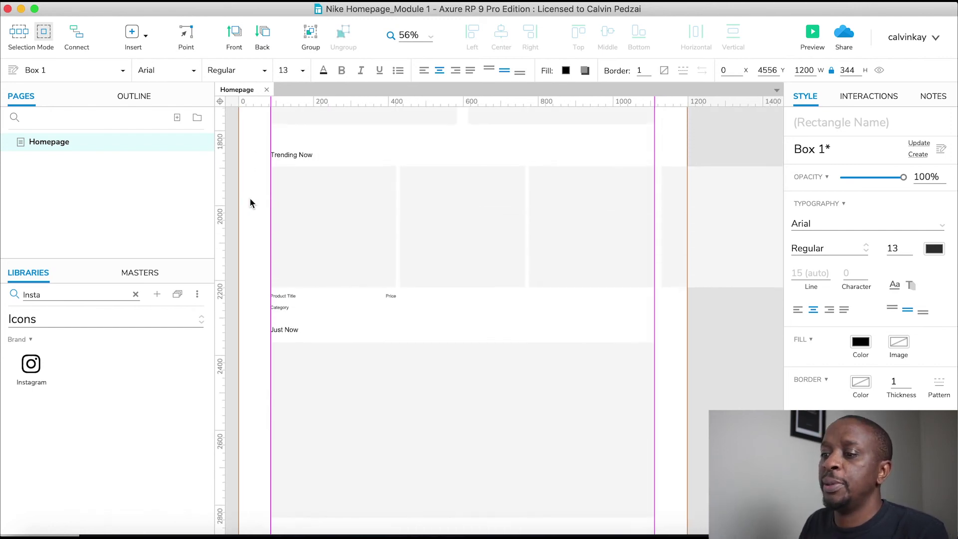
scroll(252, 202, down, 10)
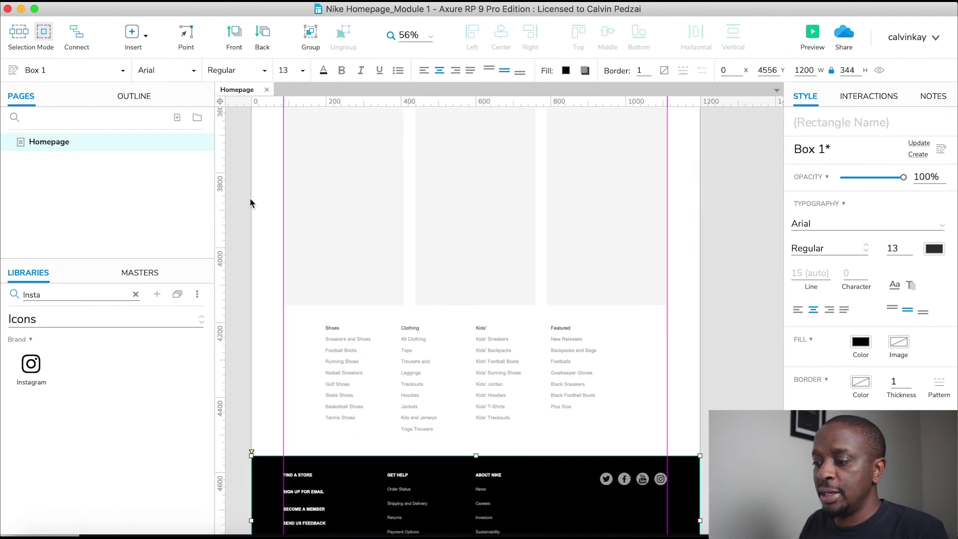
scroll(251, 202, up, 20)
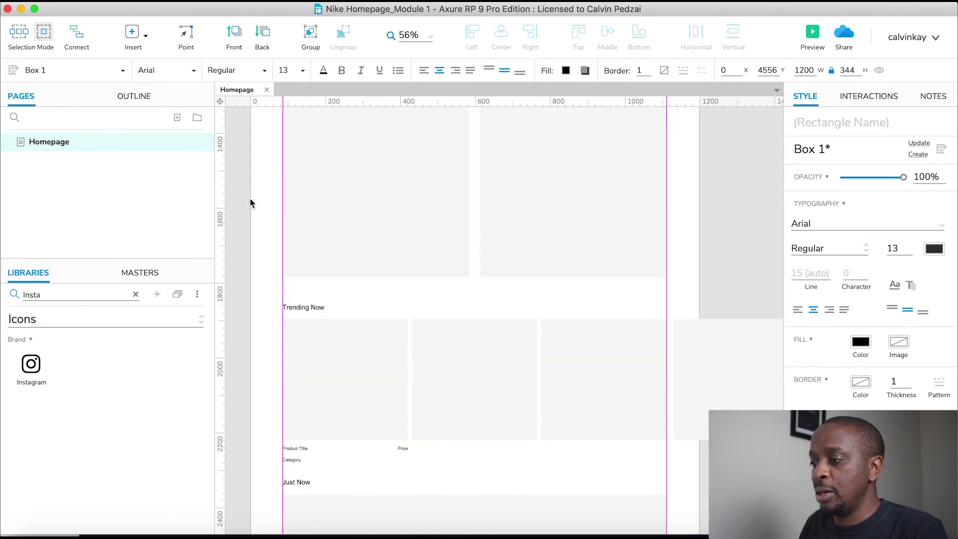
scroll(250, 202, up, 1)
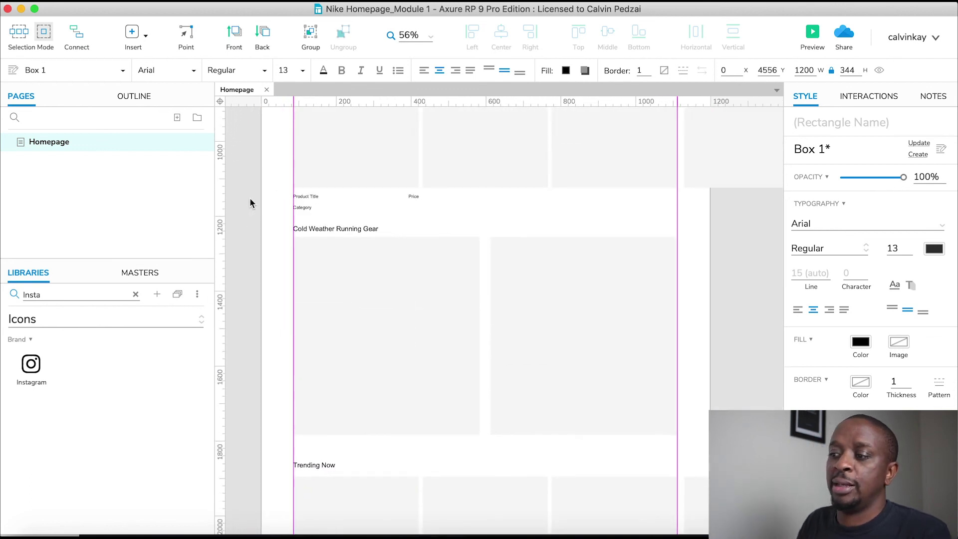